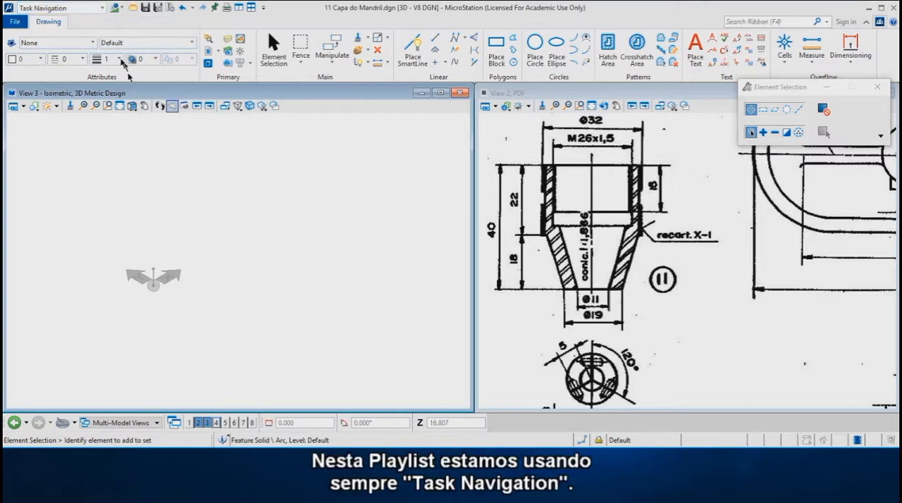
Set the workflow to Task Navigation and activate the Feature Modeling task
{"action": "left_click", "coordinate": [96, 9]}
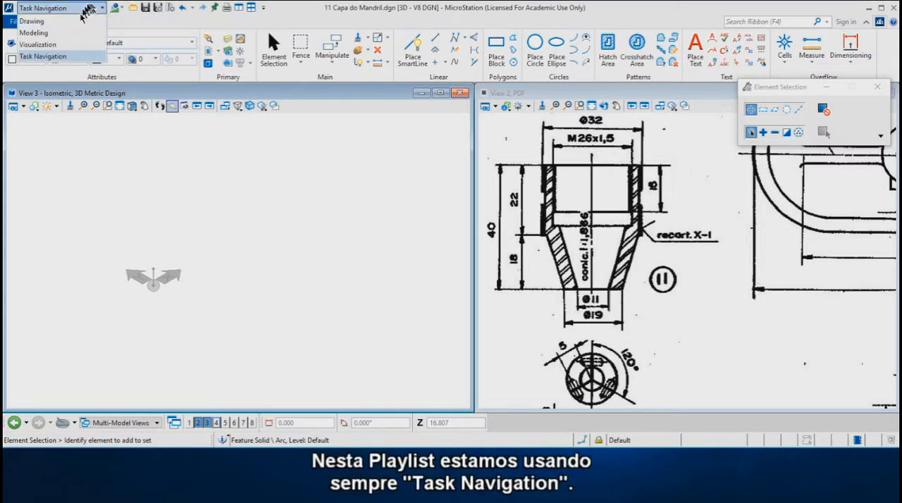
{"action": "left_click", "coordinate": [61, 57]}
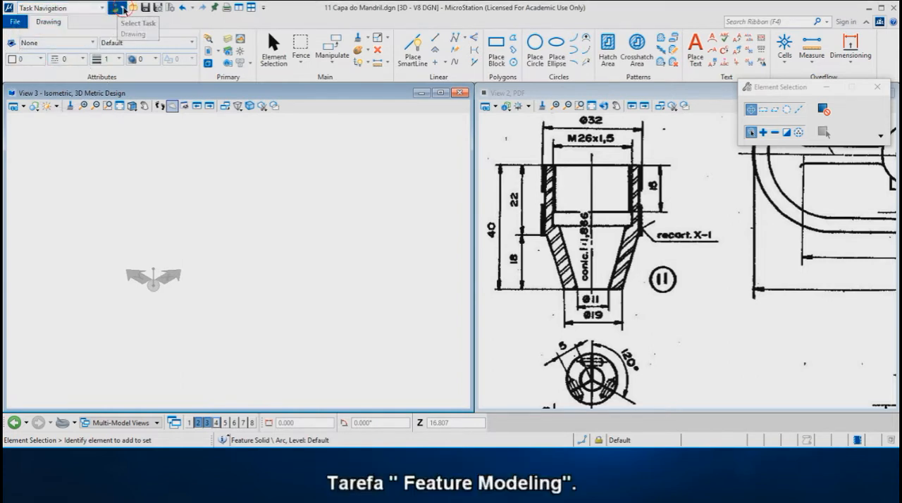
{"action": "left_click", "coordinate": [124, 10]}
{"action": "left_click", "coordinate": [151, 104]}
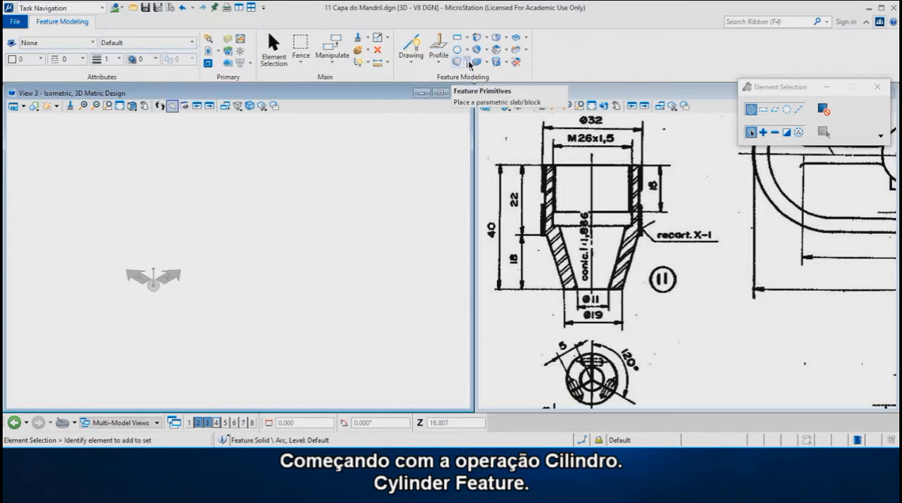
Place a cylinder feature centred on the coordinate origin, lying along the Y axis, with radius 16 and height 22
{"action": "left_click", "coordinate": [468, 62]}
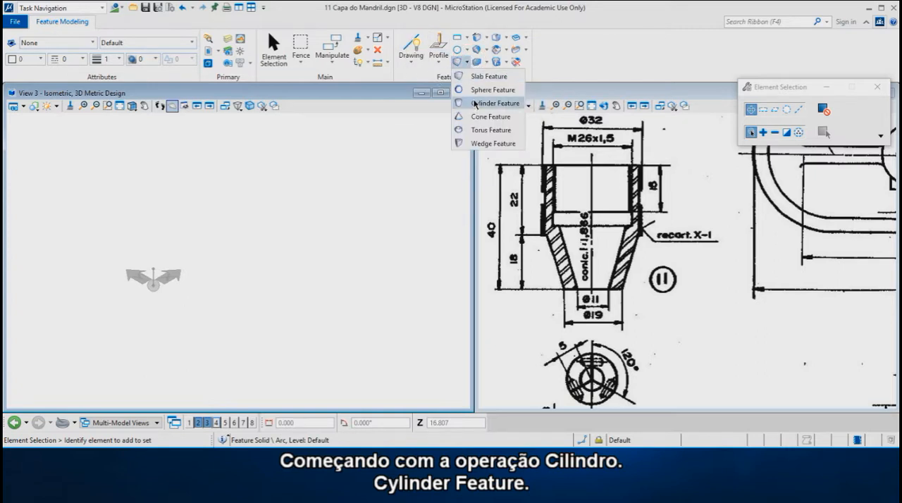
{"action": "left_click", "coordinate": [475, 104]}
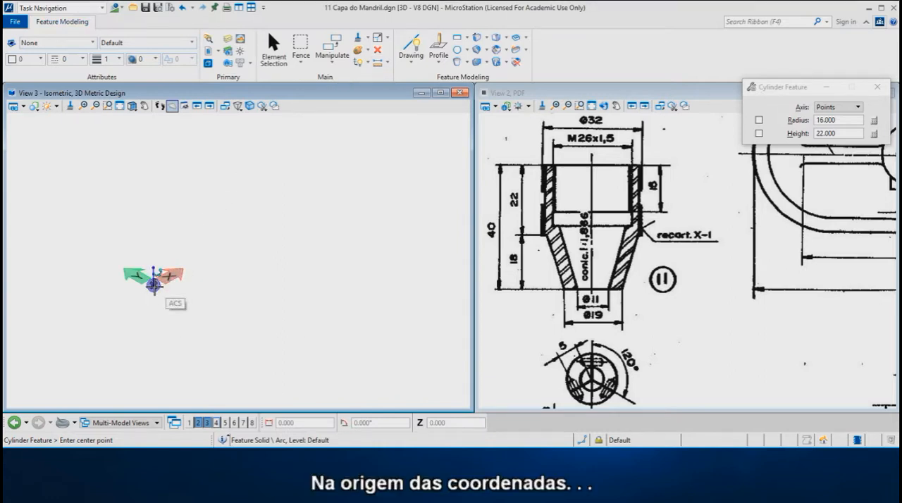
{"action": "left_click", "coordinate": [154, 286]}
{"action": "key", "text": "s"}
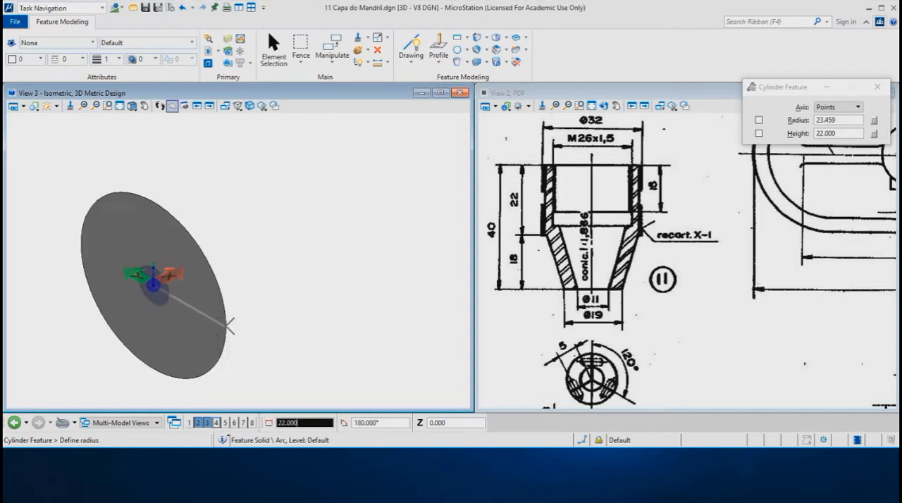
{"action": "key", "text": "Return"}
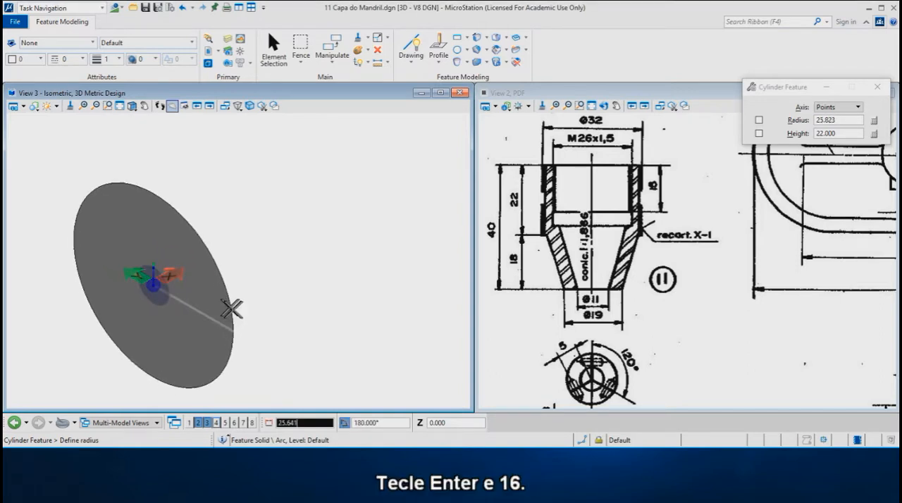
{"action": "type", "text": "16"}
{"action": "left_click", "coordinate": [235, 312]}
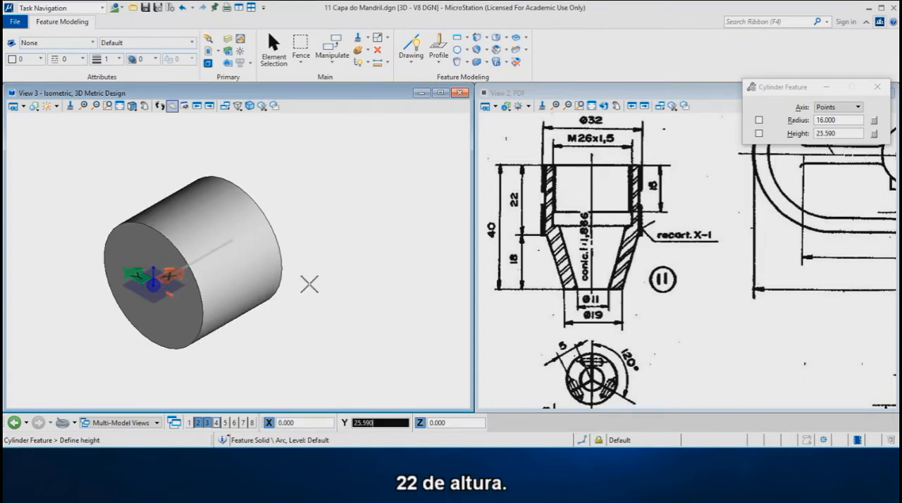
{"action": "type", "text": "22"}
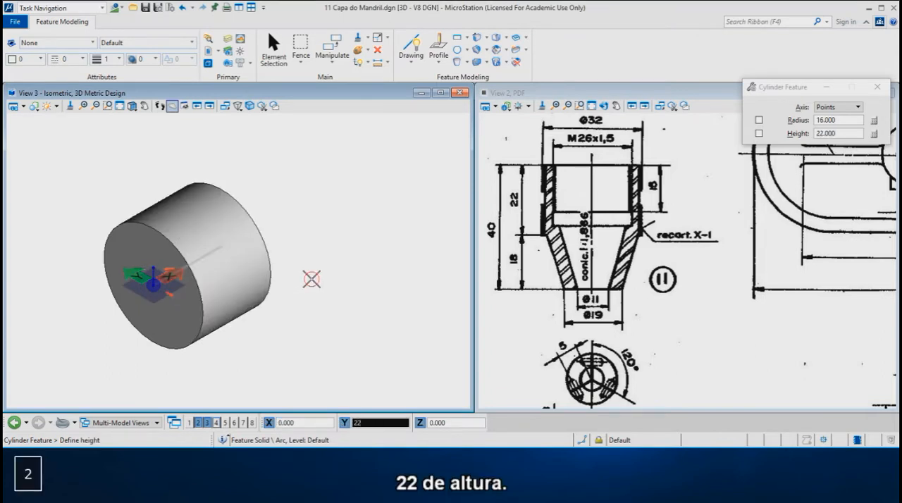
{"action": "left_click", "coordinate": [312, 279]}
{"action": "scroll", "coordinate": [326, 229], "scroll_direction": "down", "scroll_amount": 2}
{"action": "scroll", "coordinate": [165, 275], "scroll_direction": "up", "scroll_amount": 3}
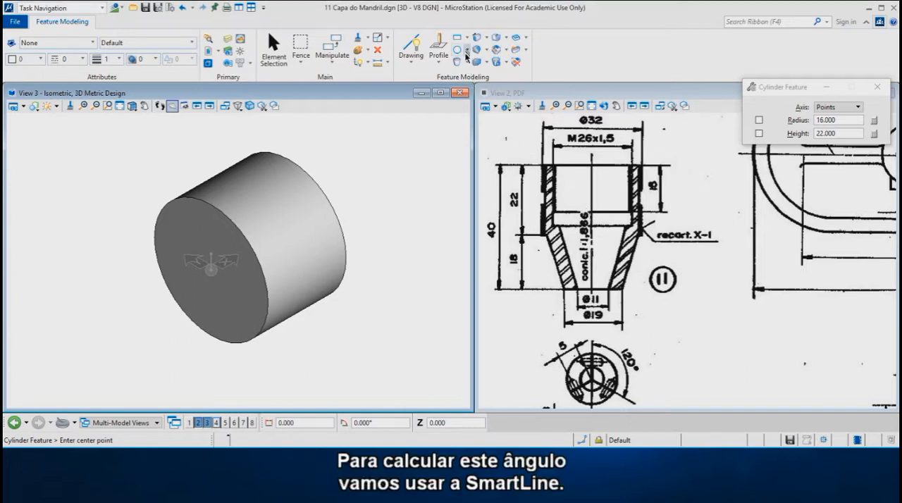
Calculate the half taper angle by entering 1*atan(1/1.866)/2 as the distance of a temporary SmartLine, and cancel the line
{"action": "left_click", "coordinate": [415, 51]}
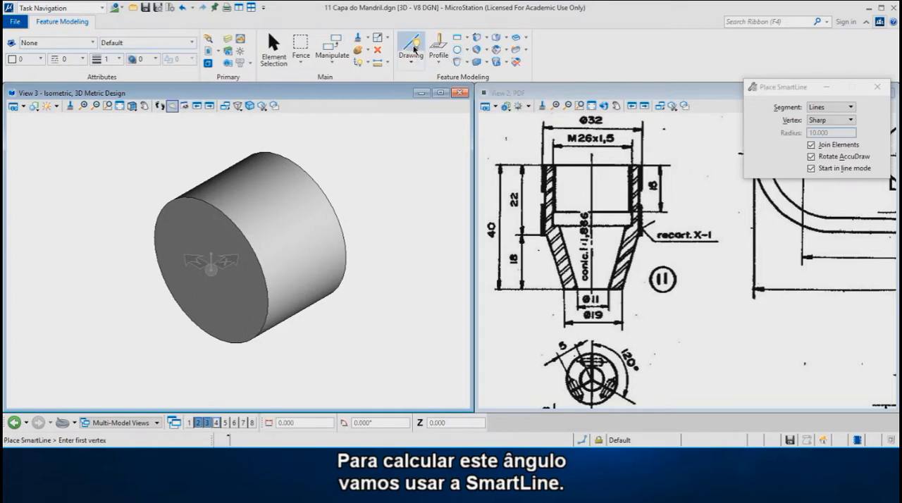
{"action": "left_click", "coordinate": [337, 318]}
{"action": "key", "text": "ctrl+z"}
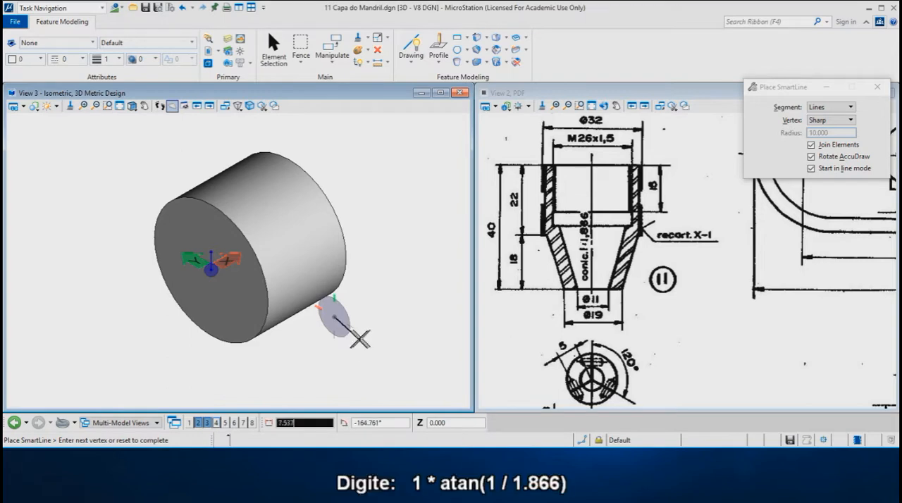
{"action": "type", "text": "1"}
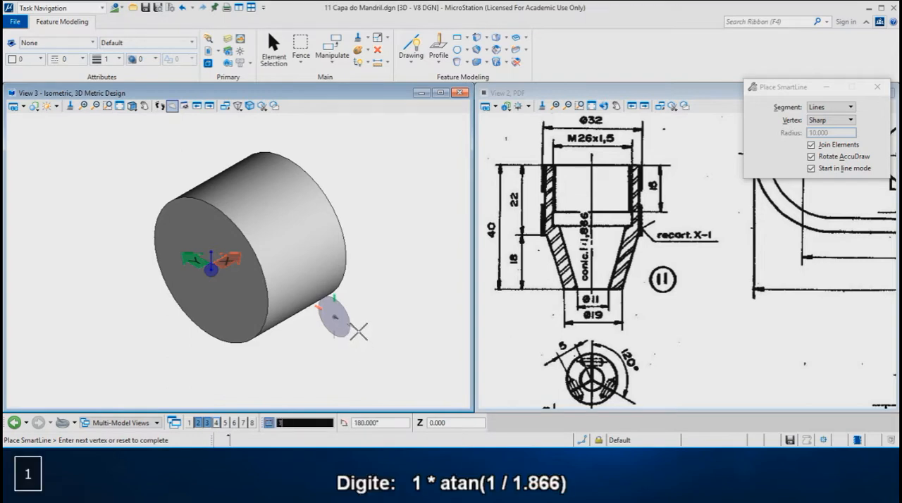
{"action": "type", "text": "*"}
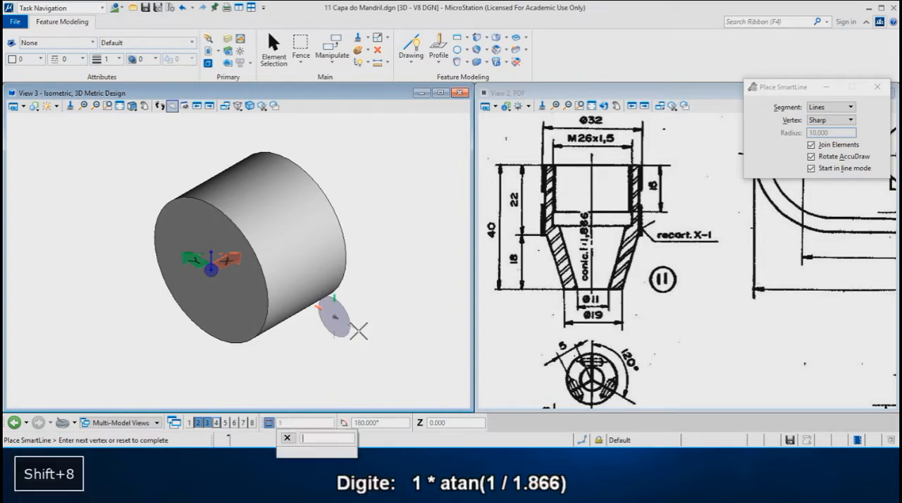
{"action": "type", "text": "at"}
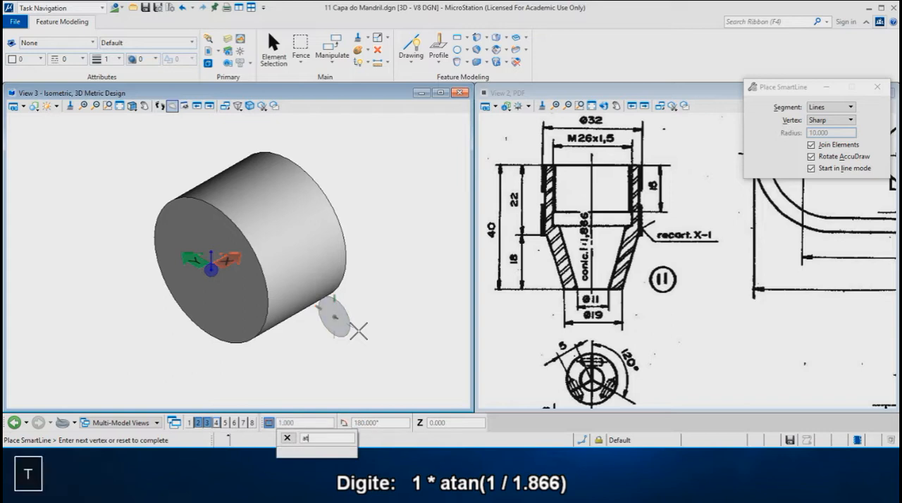
{"action": "type", "text": "an(1/1."}
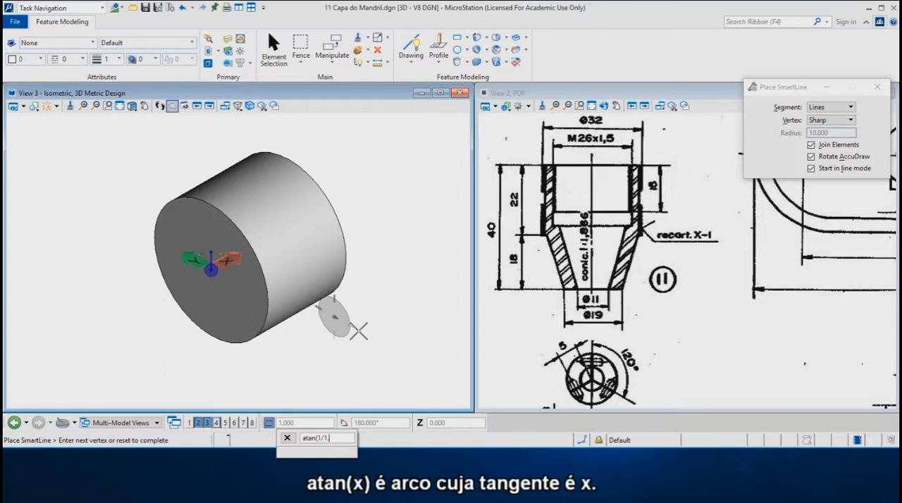
{"action": "type", "text": "866"}
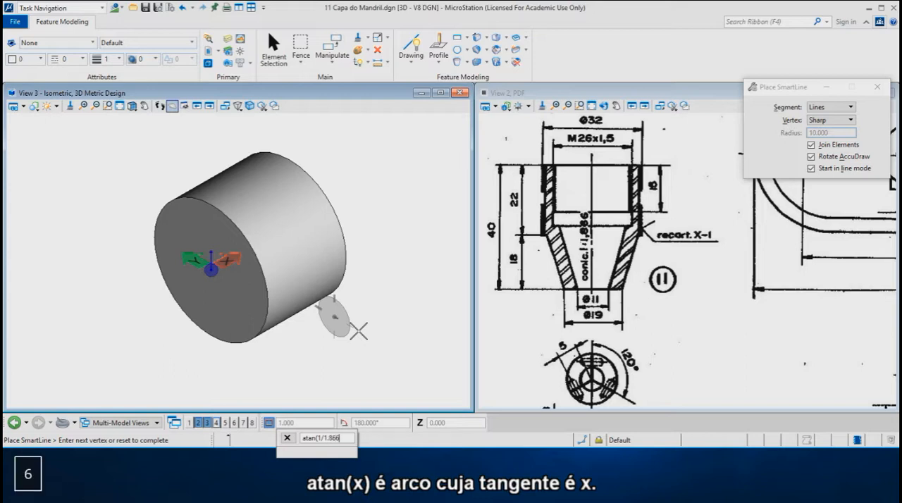
{"action": "type", "text": ")"}
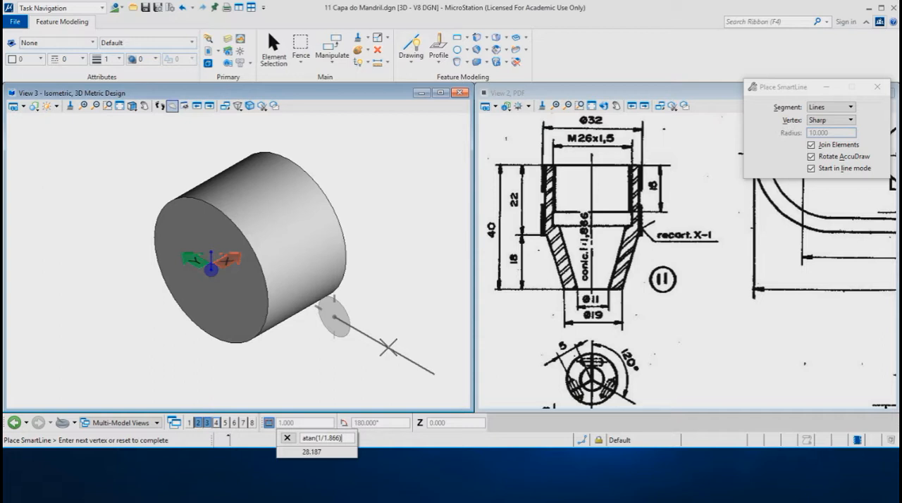
{"action": "type", "text": "/2"}
{"action": "right_click", "coordinate": [388, 347]}
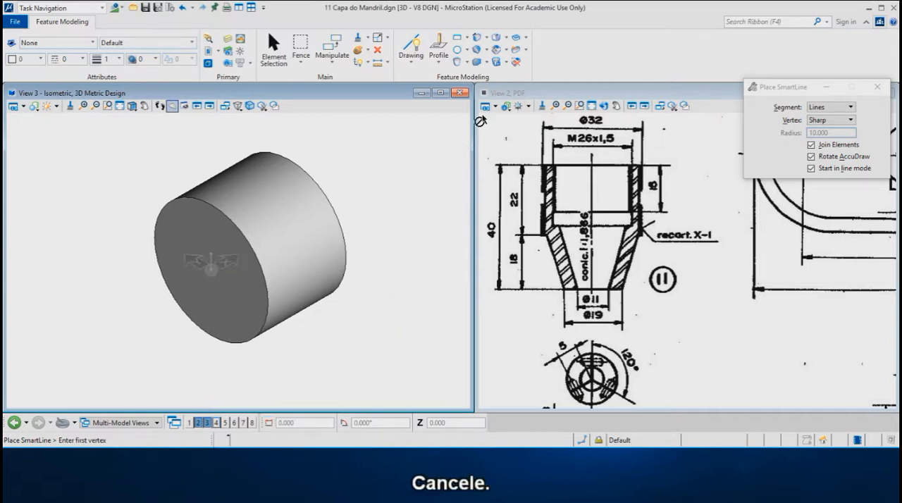
Add a boss feature centred on the cylinder's front face with diameter 19, height 18 and draft angle 14.094°
{"action": "left_click", "coordinate": [485, 50]}
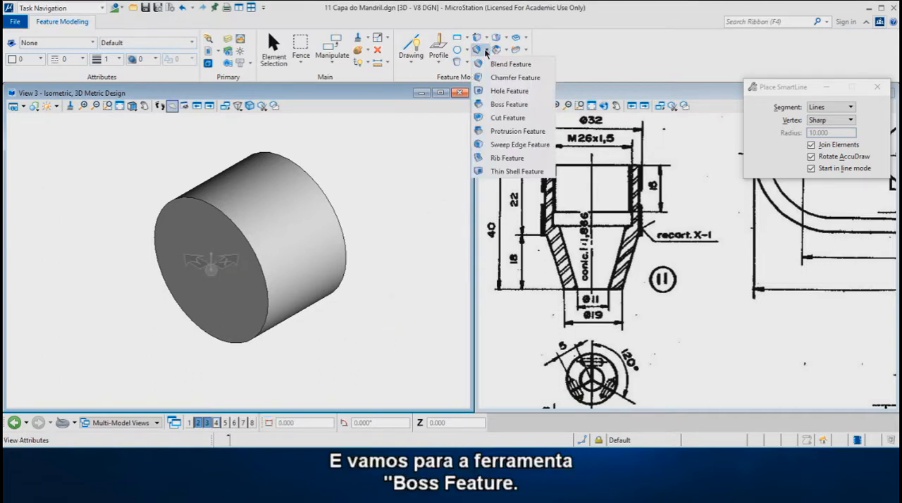
{"action": "left_click", "coordinate": [507, 104]}
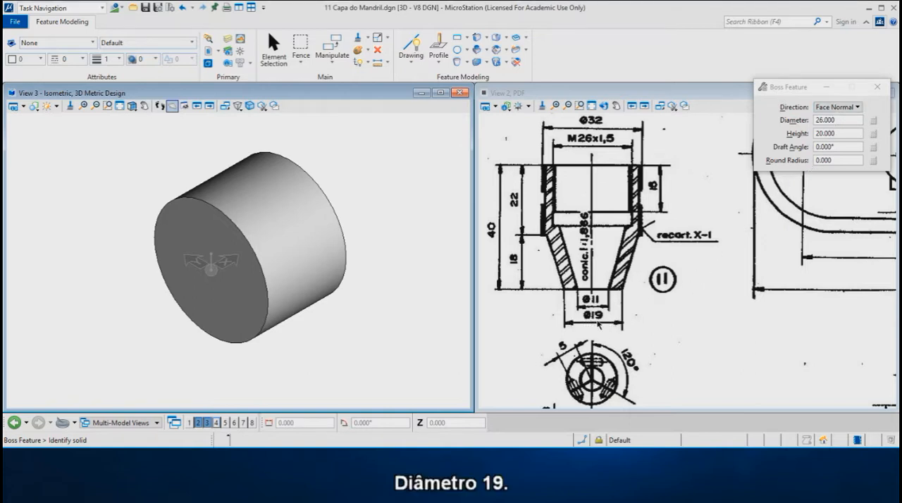
{"action": "left_click_drag", "start_coordinate": [847, 121], "coordinate": [797, 120]}
{"action": "type", "text": "19"}
{"action": "left_click", "coordinate": [836, 134]}
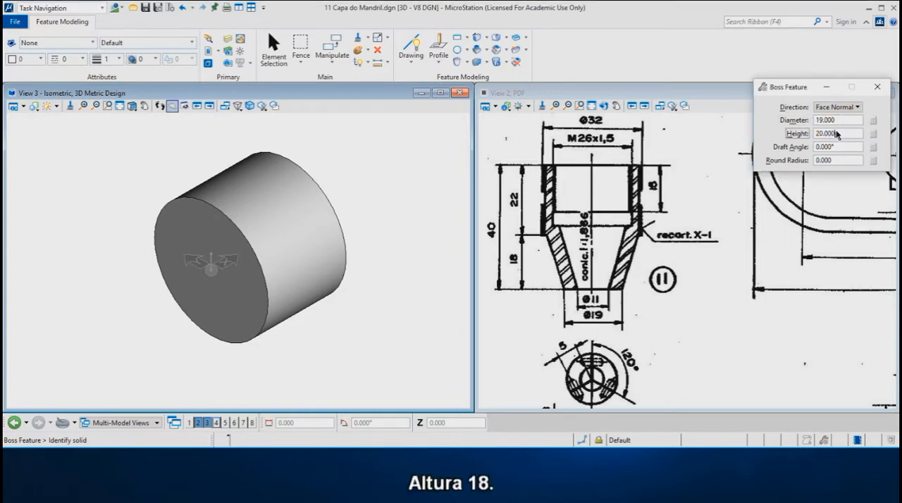
{"action": "double_click", "coordinate": [837, 133]}
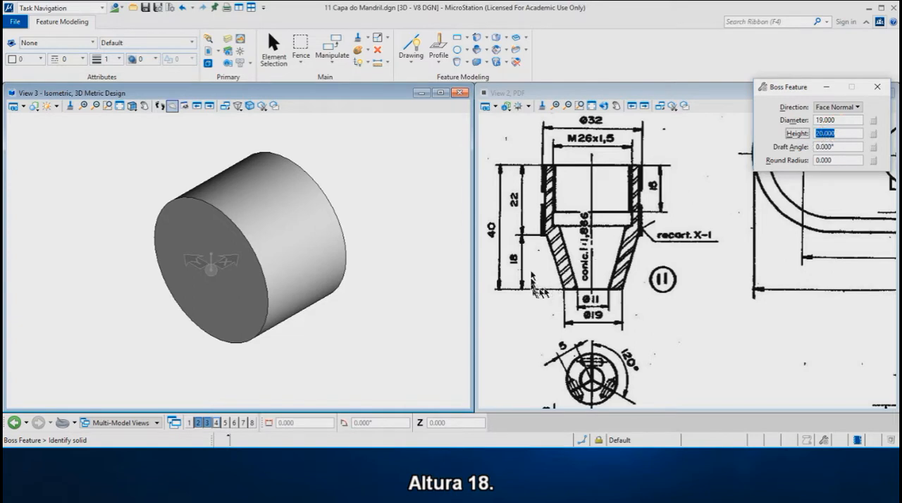
{"action": "type", "text": "18"}
{"action": "double_click", "coordinate": [843, 147]}
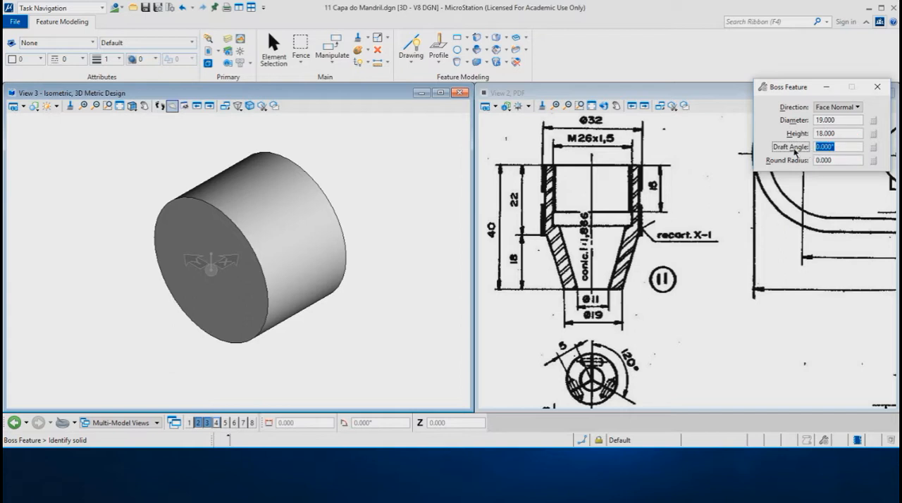
{"action": "type", "text": "14"}
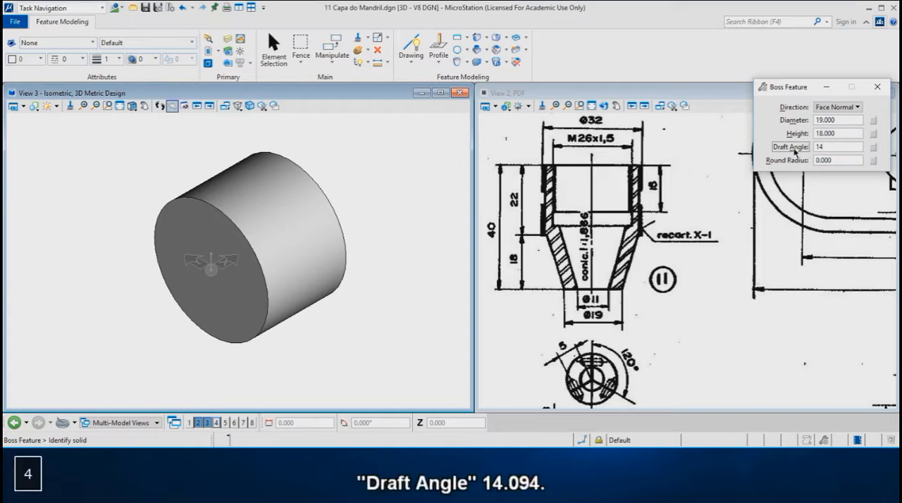
{"action": "type", "text": ".094"}
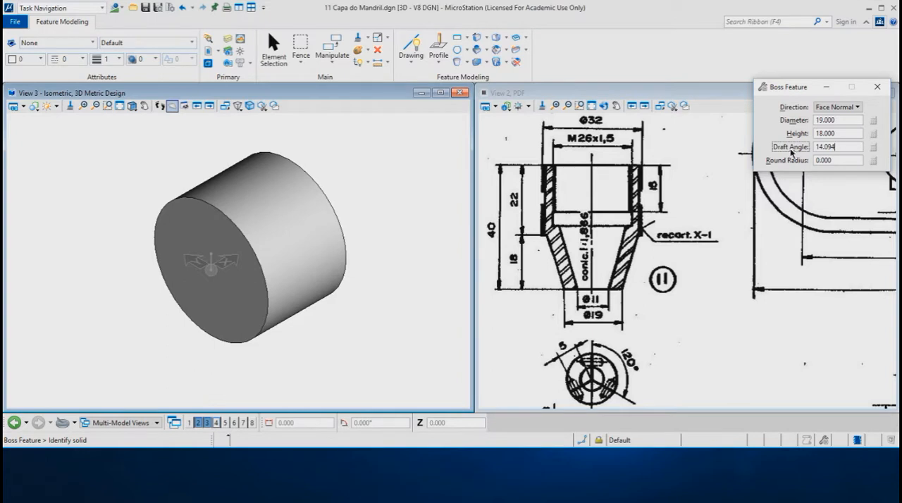
{"action": "left_click", "coordinate": [221, 209]}
{"action": "key", "text": "c"}
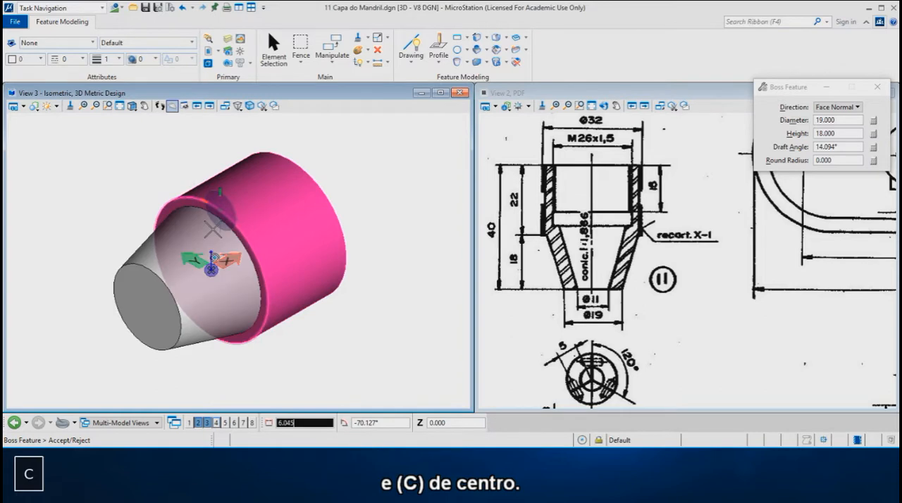
{"action": "left_click", "coordinate": [215, 237]}
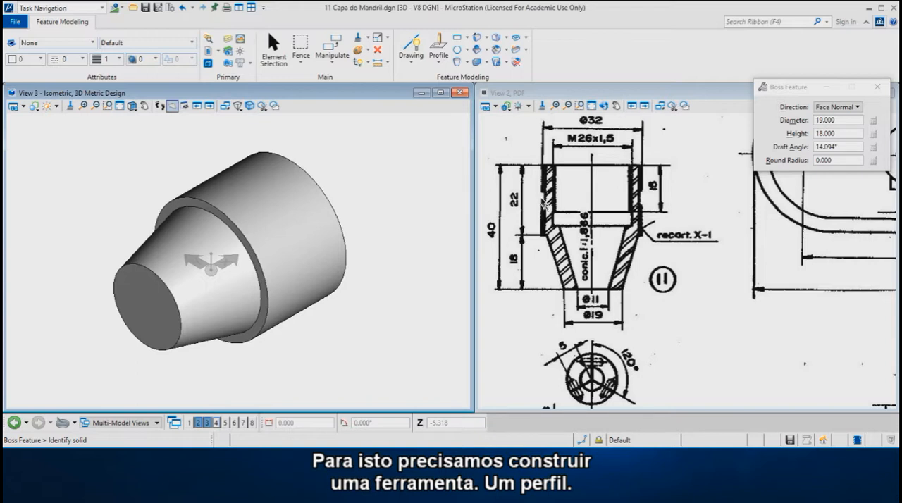
Draw a rectangular profile in the top plane beside the solid, 4 mm along X and about 11 mm along Y
{"action": "left_click", "coordinate": [457, 37]}
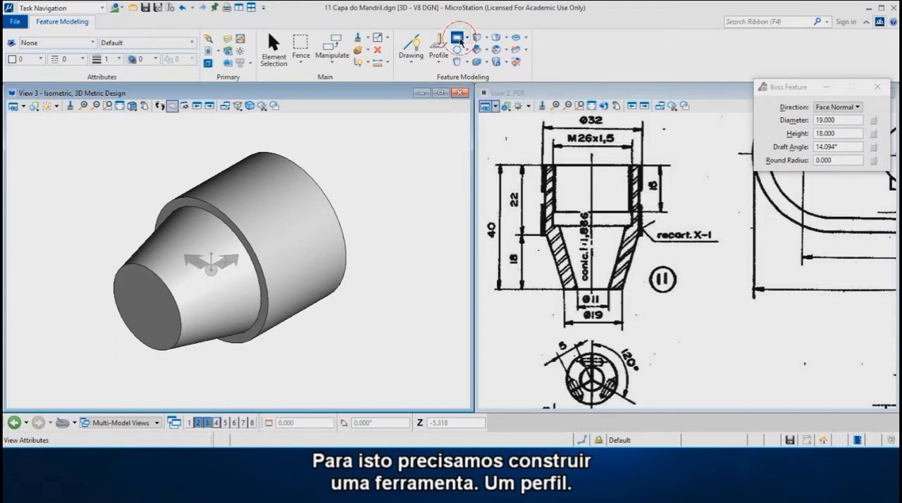
{"action": "left_click", "coordinate": [339, 346]}
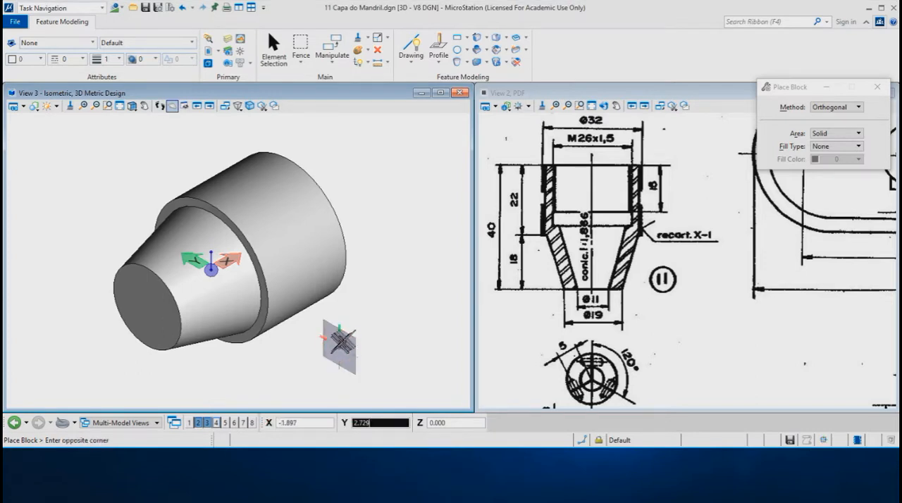
{"action": "key", "text": "t"}
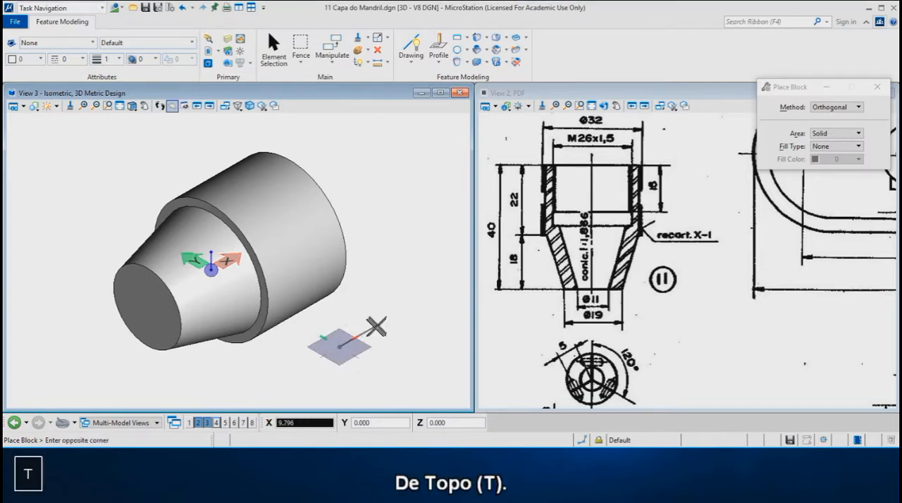
{"action": "type", "text": "4"}
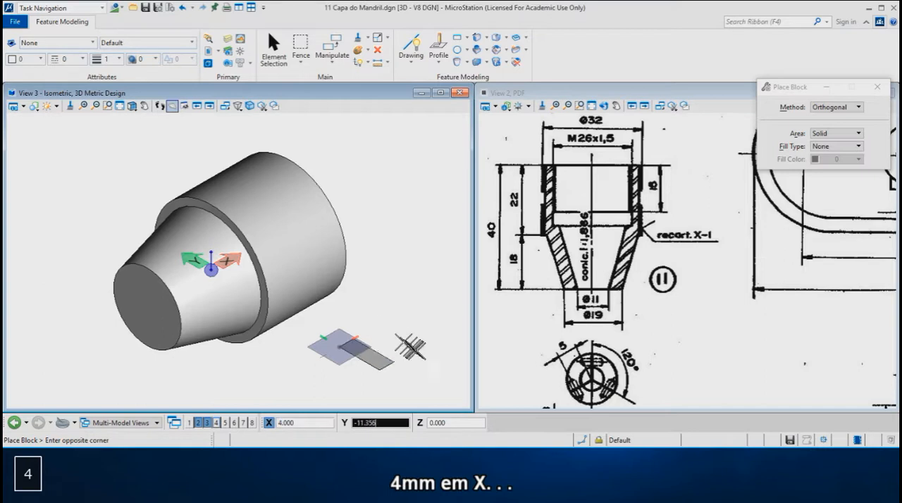
{"action": "left_click", "coordinate": [413, 346]}
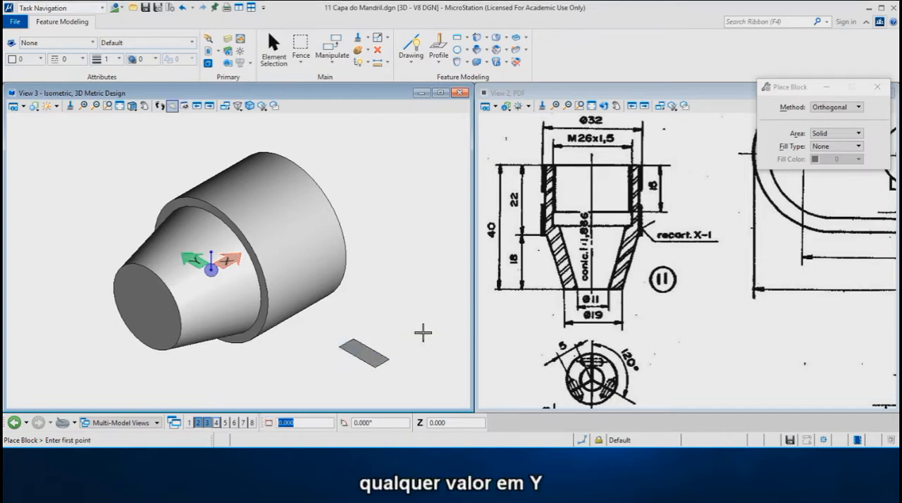
Move the rectangular profile by its inner edge to the midpoint of the large cylinder's side line, offset 0.5 mm into the solid
{"action": "right_click", "coordinate": [423, 276]}
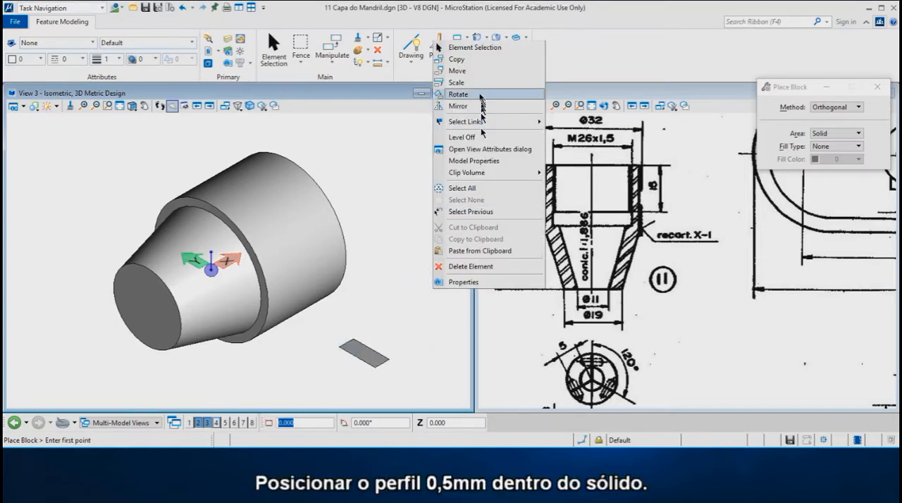
{"action": "left_click", "coordinate": [457, 71]}
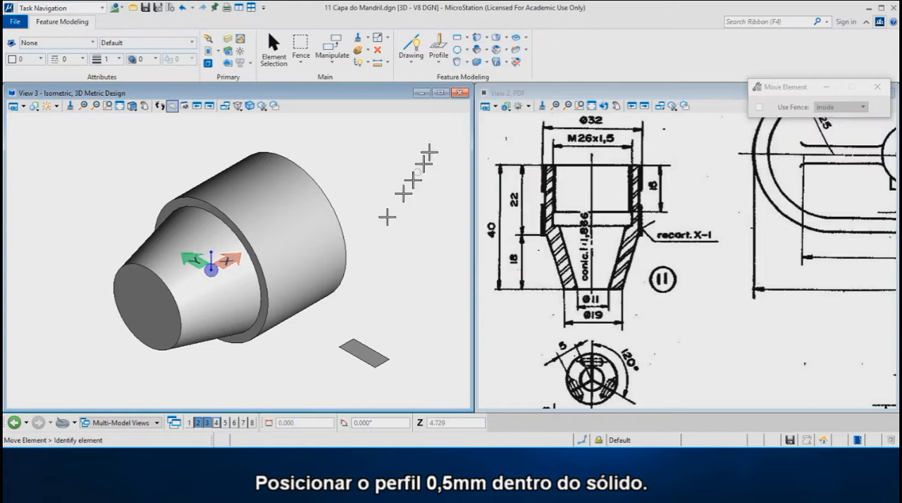
{"action": "left_click", "coordinate": [346, 342]}
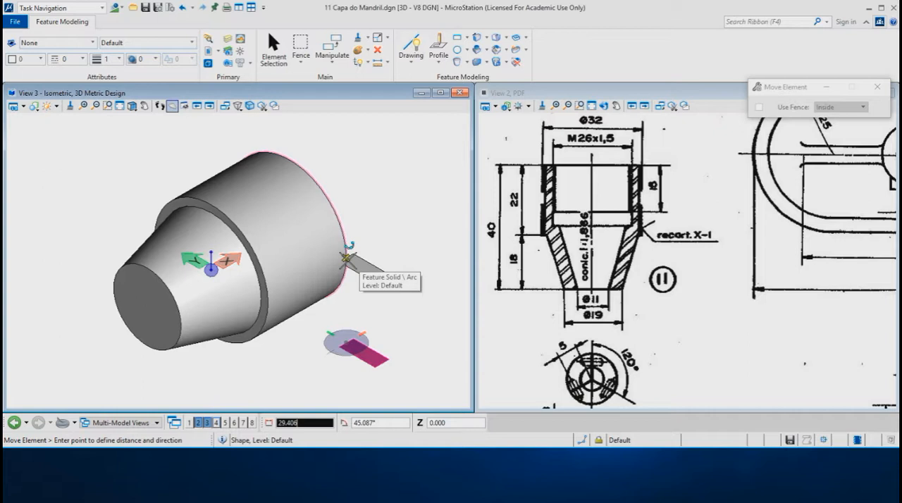
{"action": "key", "text": "Caps_Lock"}
{"action": "middle_click_drag", "start_coordinate": [374, 258], "coordinate": [297, 289]}
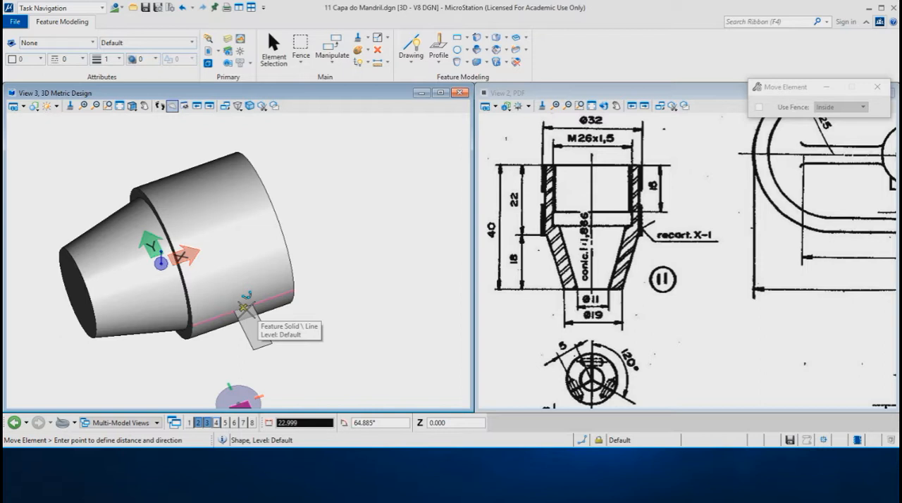
{"action": "key", "text": "o"}
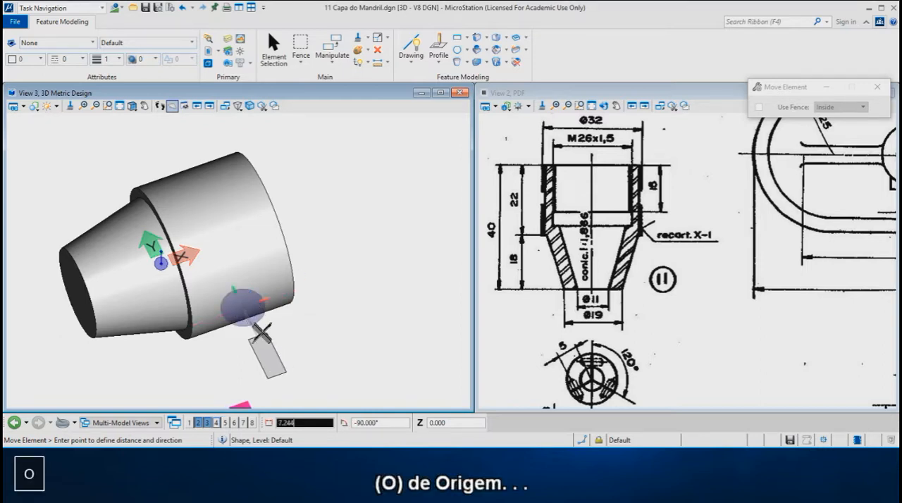
{"action": "key", "text": "Return"}
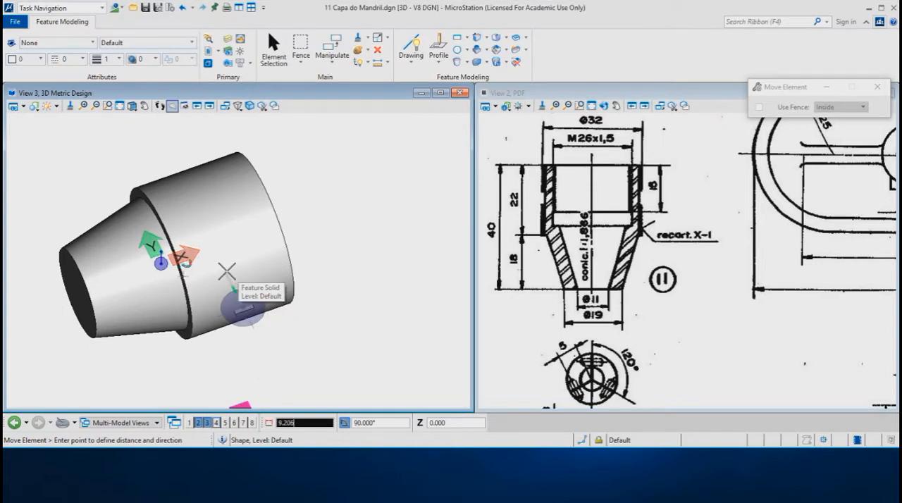
{"action": "type", "text": "5"}
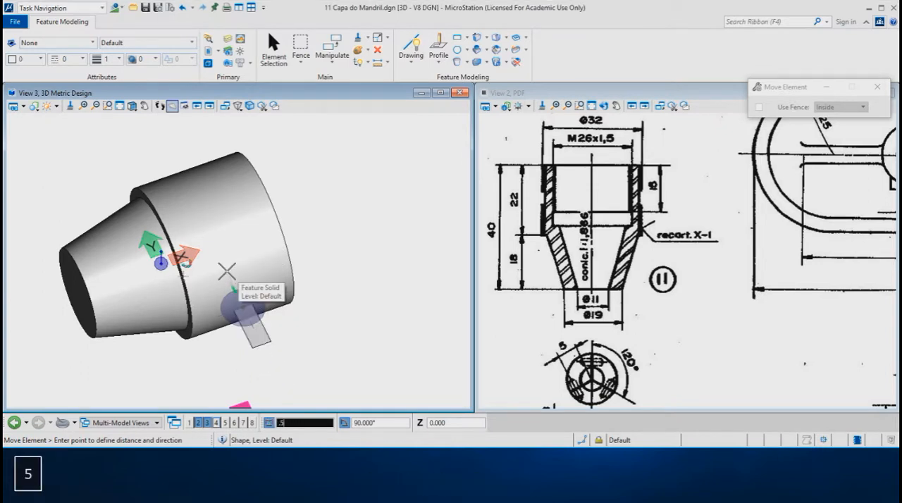
{"action": "left_click", "coordinate": [229, 272]}
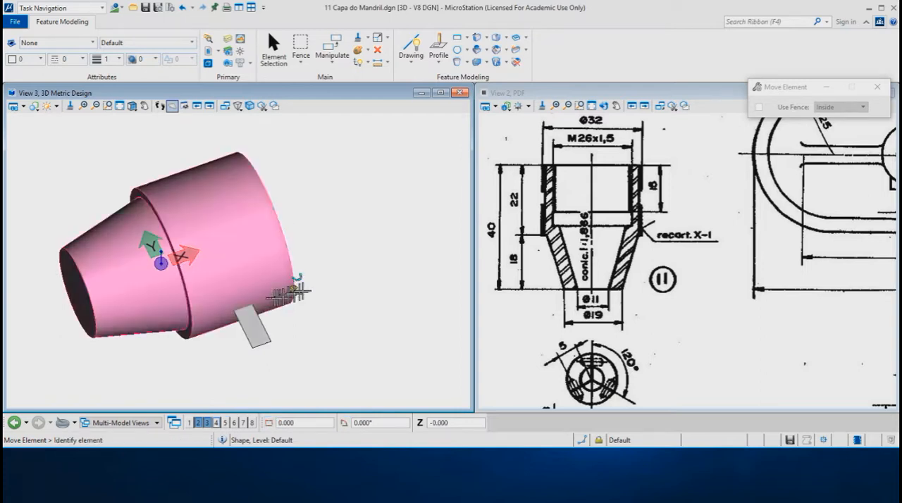
Cut a groove around the large cylinder by sweeping the rectangular profile 360° along its rear circular edge with Sweep Edge Feature
{"action": "middle_click_drag", "start_coordinate": [302, 292], "coordinate": [355, 264], "text": "shift"}
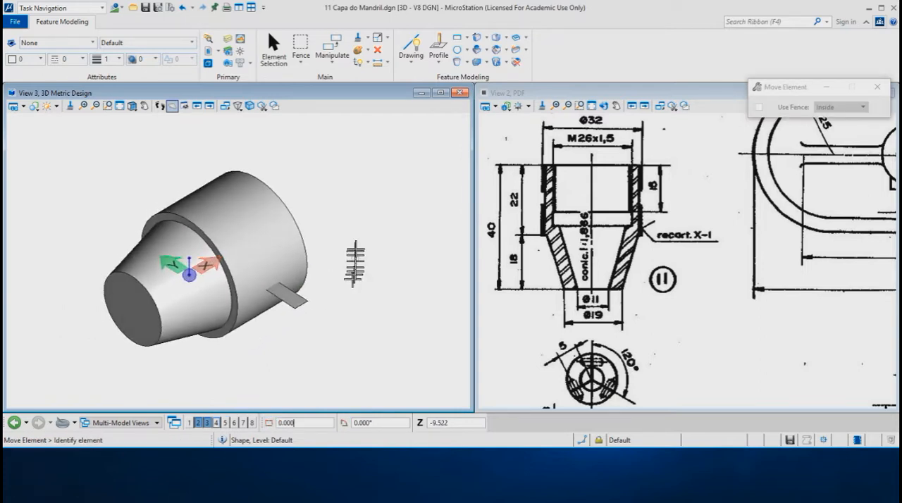
{"action": "left_click", "coordinate": [486, 51]}
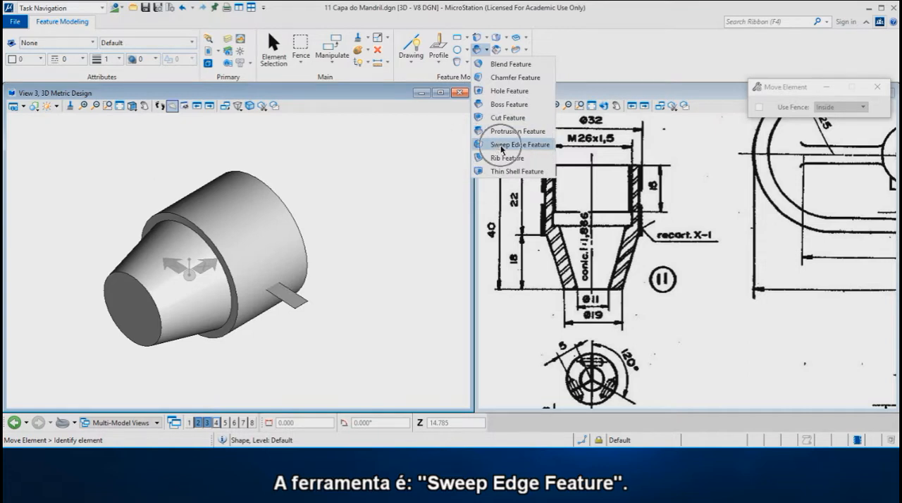
{"action": "left_click", "coordinate": [501, 147]}
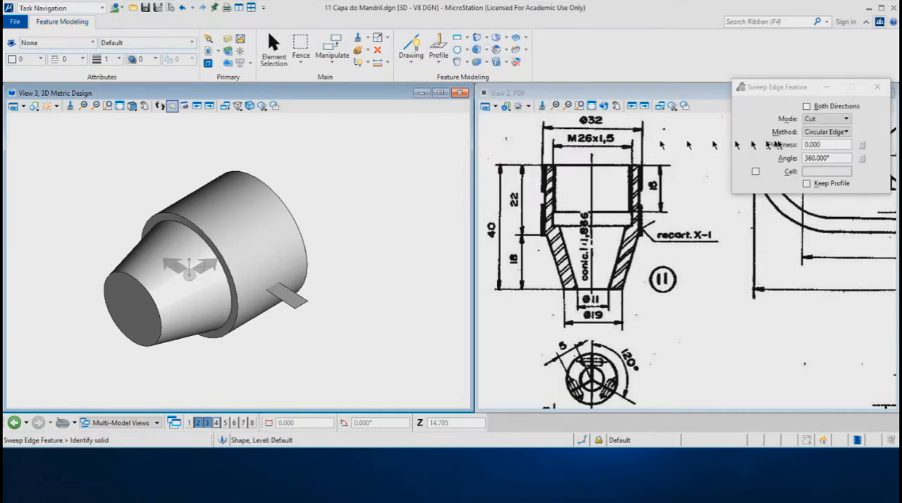
{"action": "key", "text": "ctrl"}
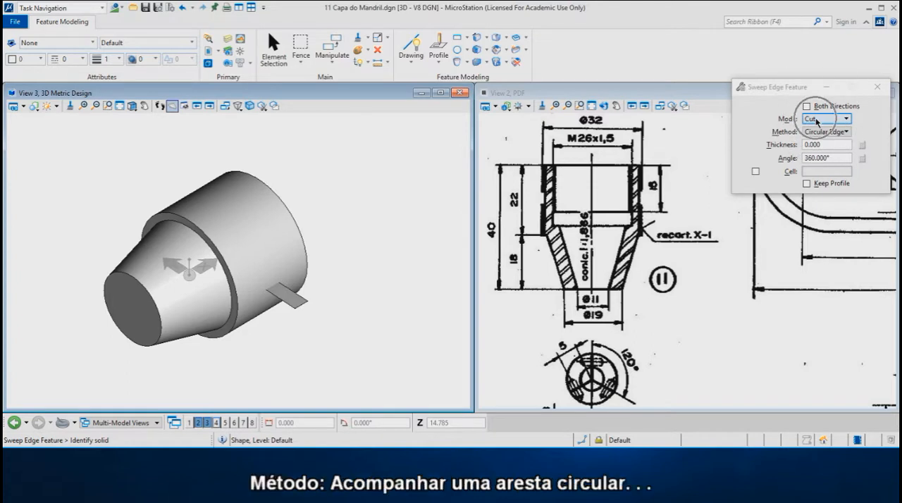
{"action": "double_click", "coordinate": [806, 159]}
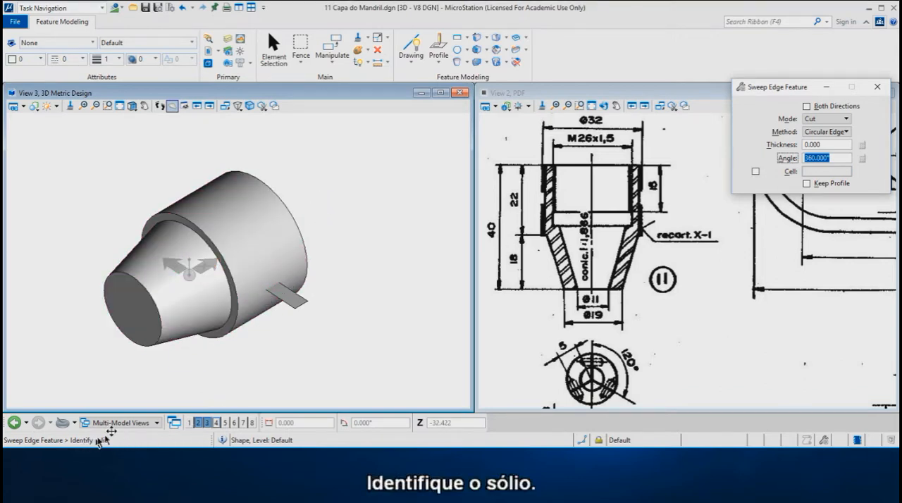
{"action": "left_click", "coordinate": [177, 330]}
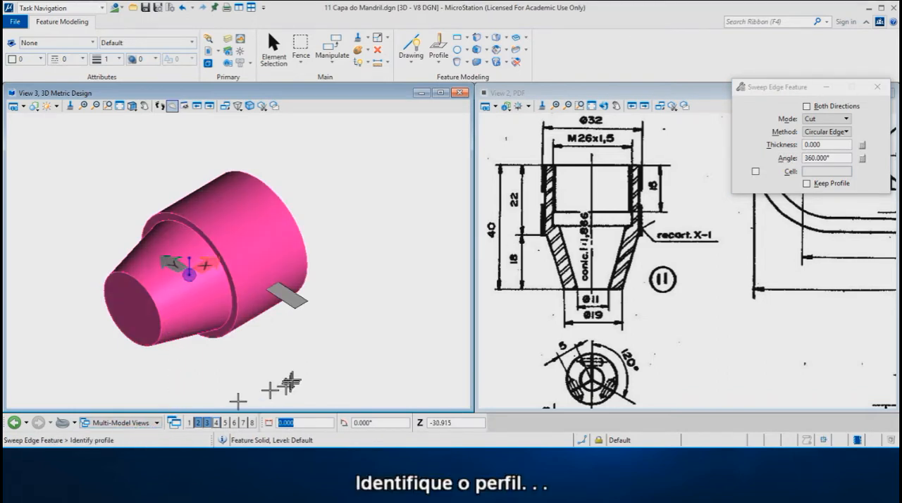
{"action": "left_click", "coordinate": [298, 300]}
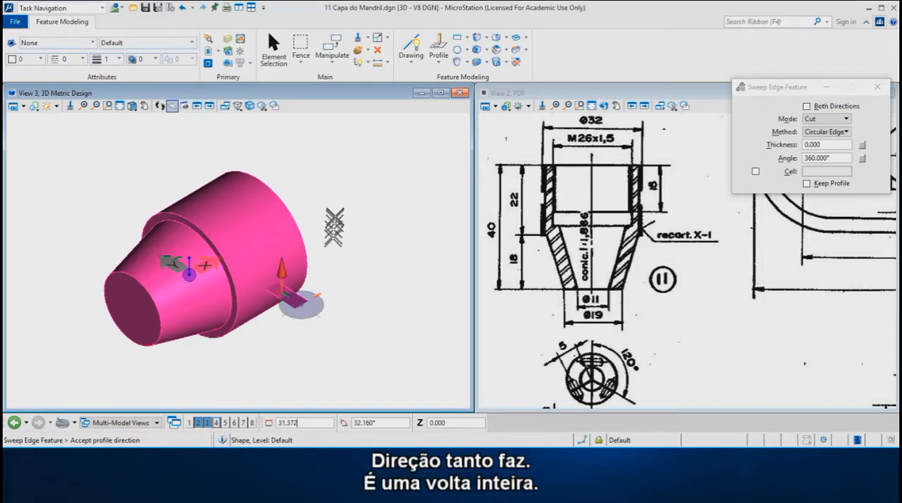
{"action": "left_click", "coordinate": [325, 252]}
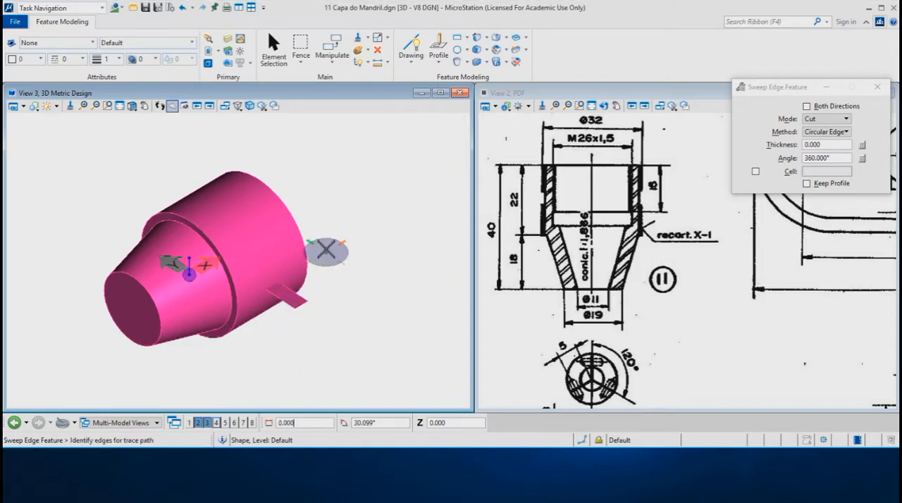
{"action": "left_click", "coordinate": [296, 220]}
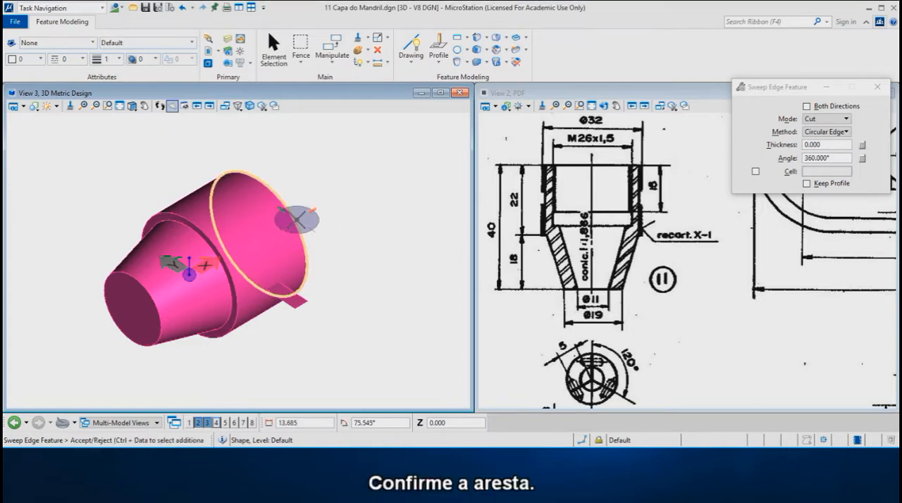
{"action": "left_click", "coordinate": [329, 219]}
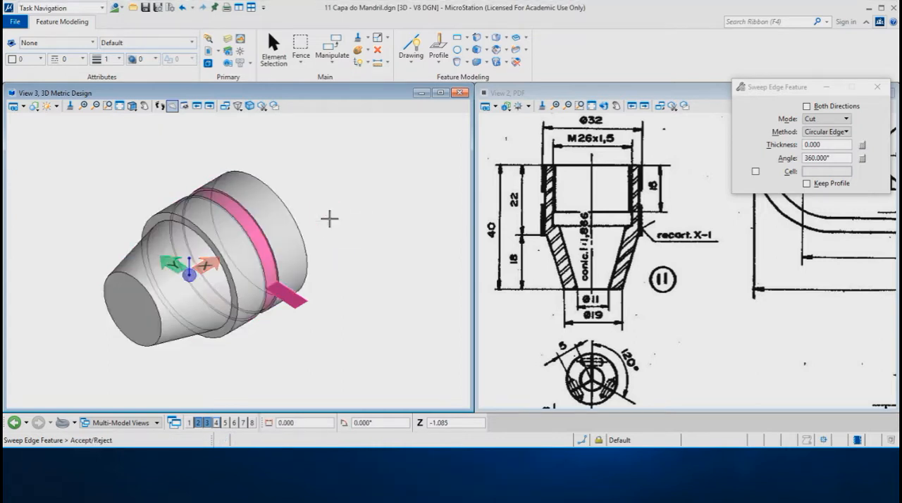
{"action": "left_click", "coordinate": [331, 219]}
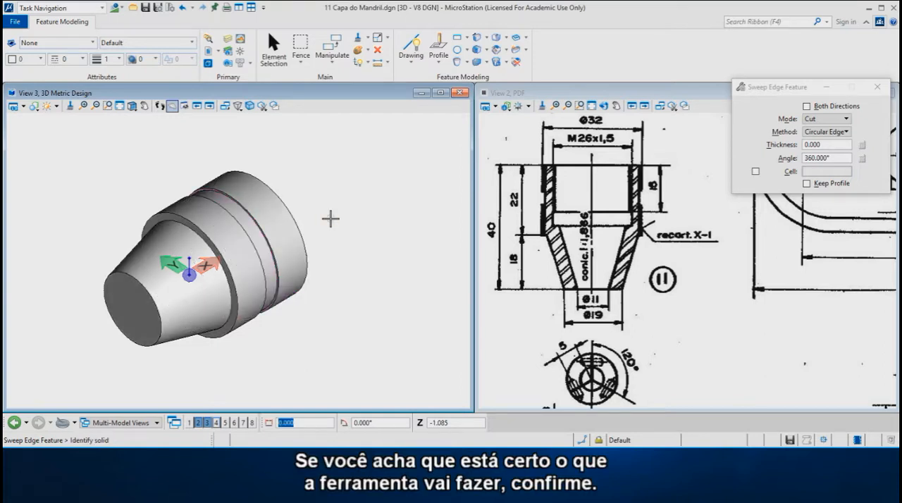
Place a separate cylinder feature beside the solid, its axis parallel to the solid's, with radius 26/2 and height 16
{"action": "scroll", "coordinate": [339, 223], "scroll_direction": "down", "scroll_amount": 1}
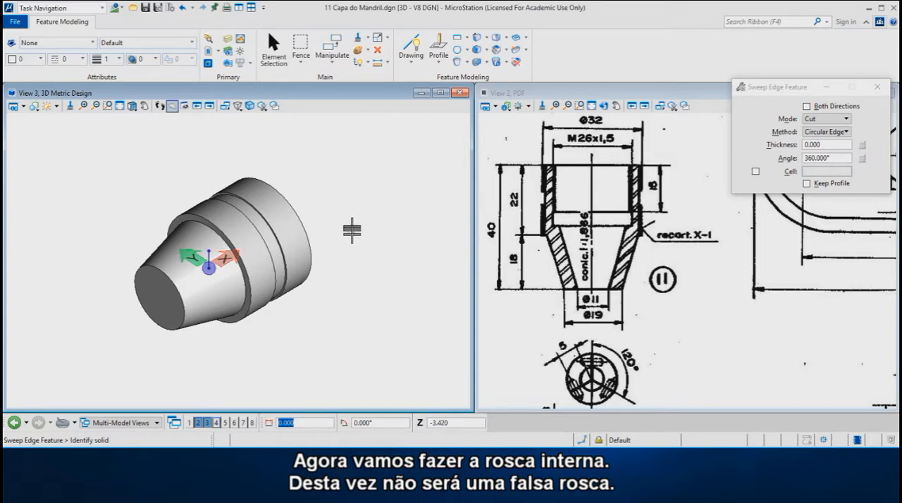
{"action": "scroll", "coordinate": [338, 239], "scroll_direction": "down", "scroll_amount": 2}
{"action": "middle_click_drag", "start_coordinate": [362, 253], "coordinate": [134, 234]}
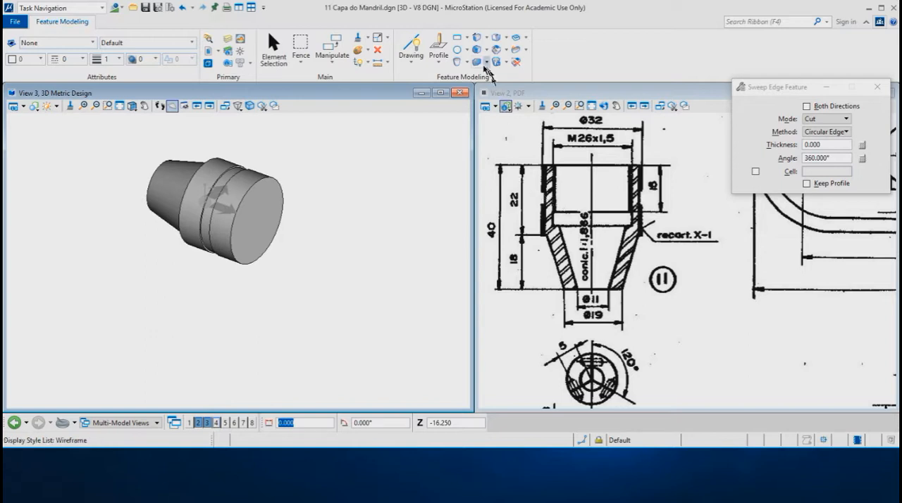
{"action": "left_click", "coordinate": [458, 62]}
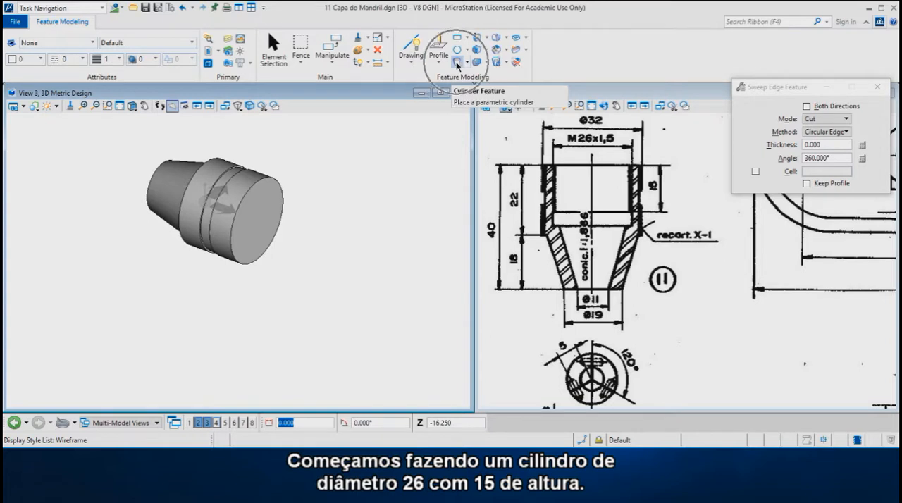
{"action": "left_click", "coordinate": [307, 323]}
{"action": "key", "text": "s"}
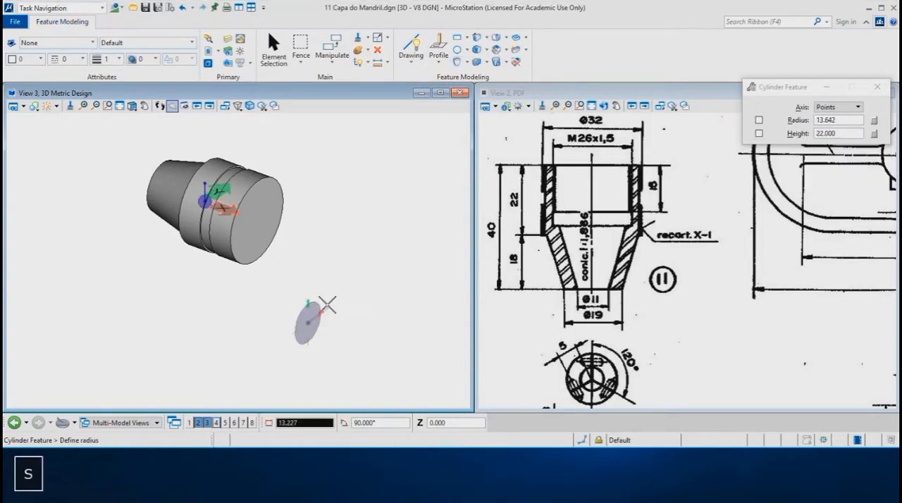
{"action": "key", "text": "Return"}
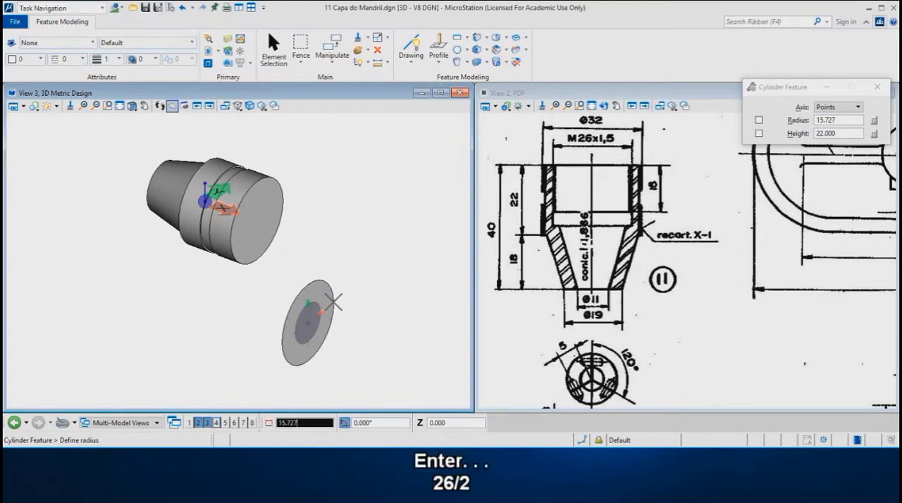
{"action": "type", "text": "26"}
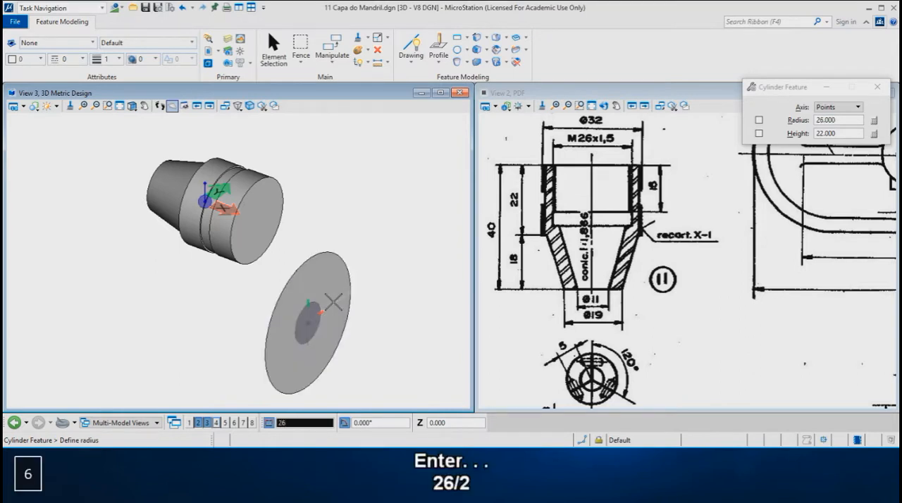
{"action": "type", "text": "/2"}
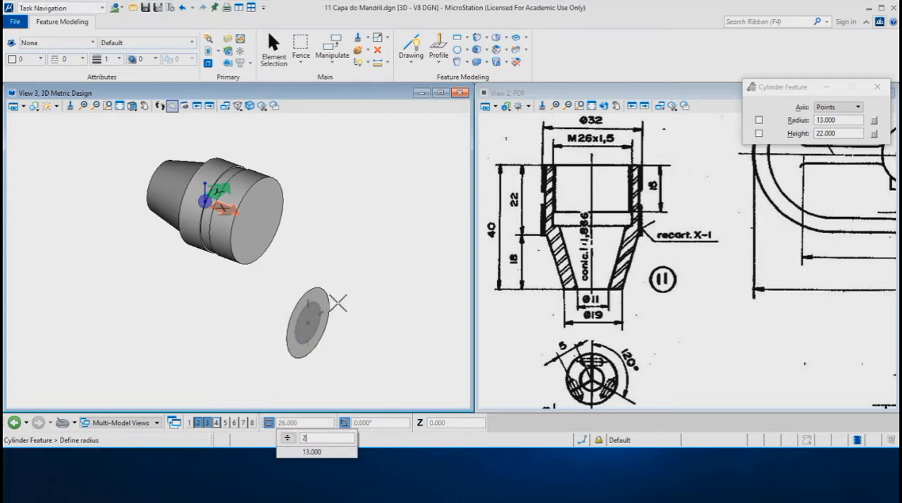
{"action": "key", "text": "Return"}
{"action": "left_click", "coordinate": [338, 303]}
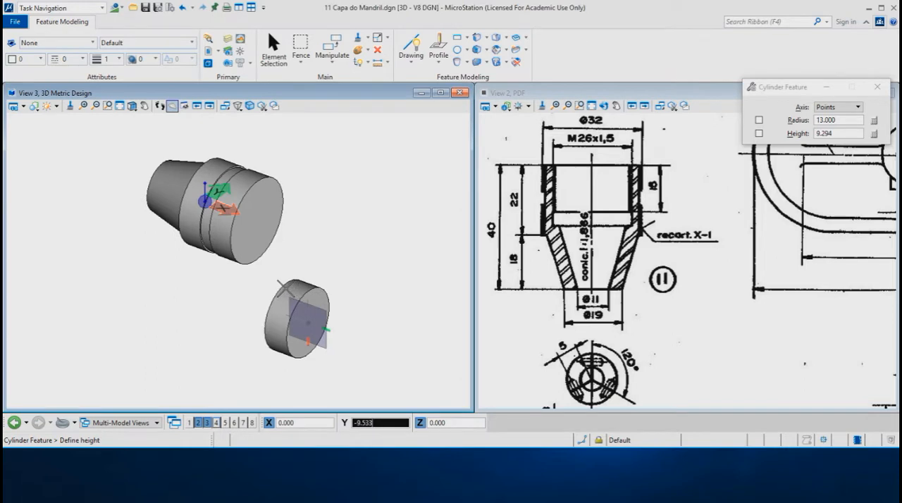
{"action": "type", "text": "15"}
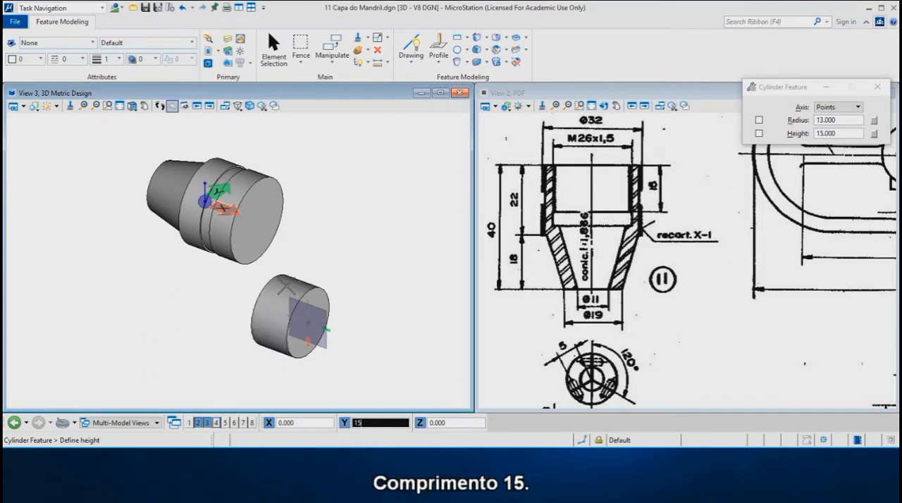
{"action": "key", "text": "BackSpace"}
{"action": "type", "text": "6"}
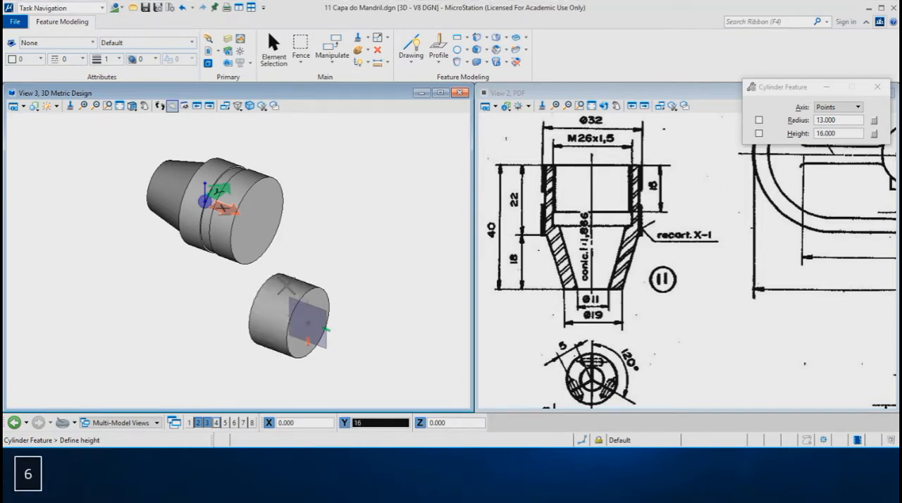
{"action": "left_click", "coordinate": [286, 284]}
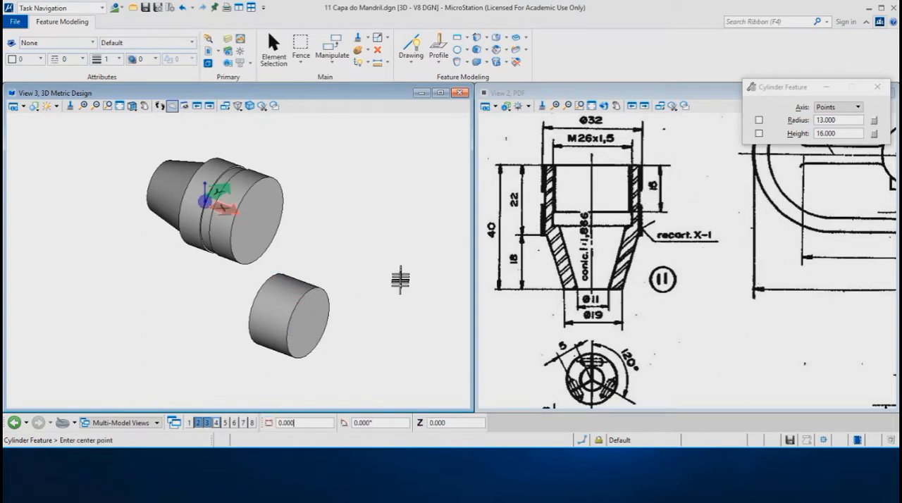
Place an equilateral triangle by edge in the top view beside the separate cylinder, with a horizontal base edge of 1.5
{"action": "right_click", "coordinate": [358, 265], "text": "shift"}
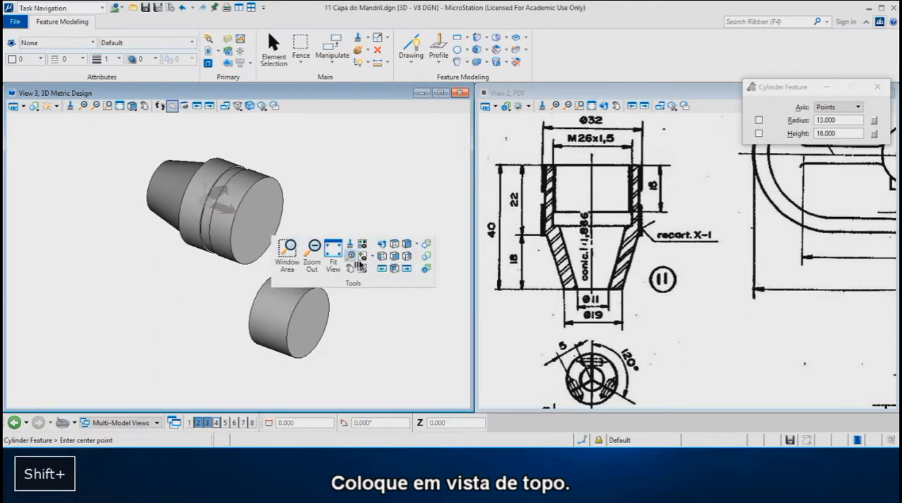
{"action": "left_click", "coordinate": [395, 246]}
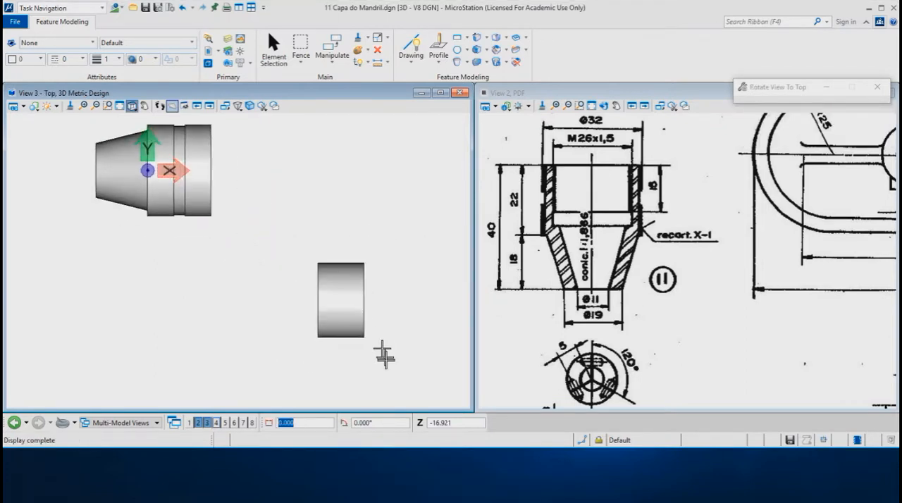
{"action": "scroll", "coordinate": [367, 353], "scroll_direction": "up", "scroll_amount": 3}
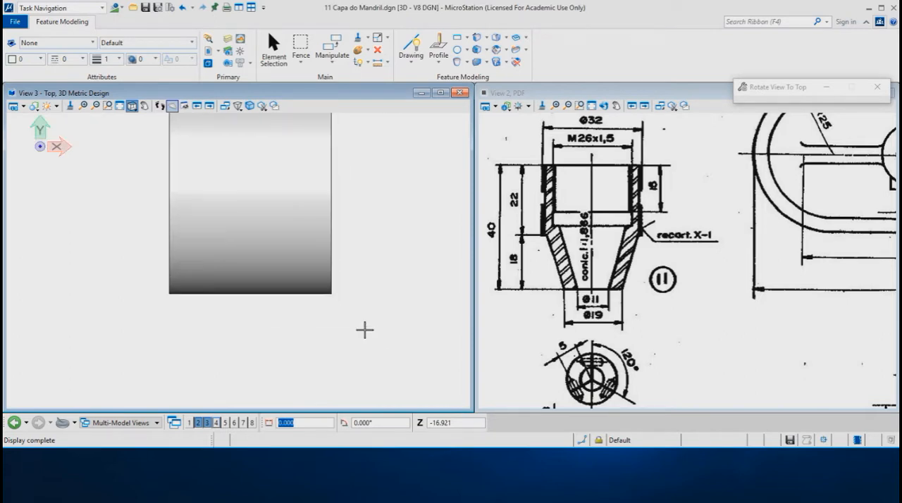
{"action": "left_click", "coordinate": [470, 39]}
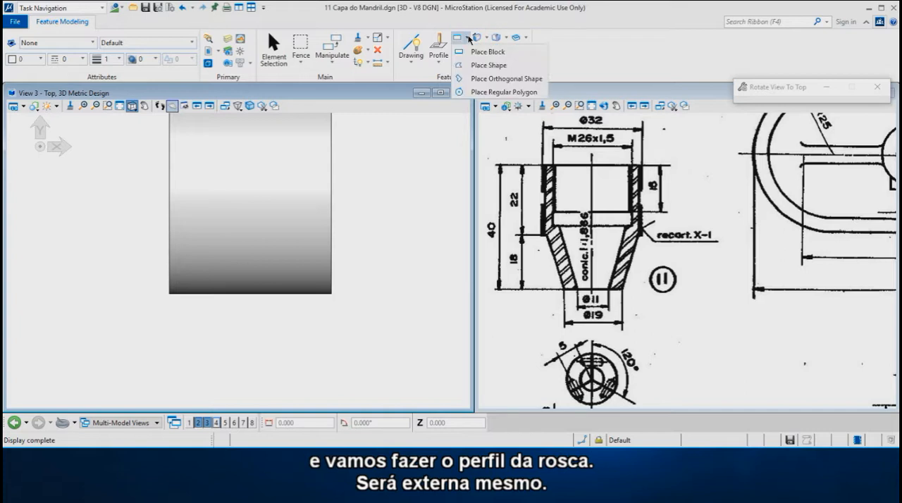
{"action": "left_click", "coordinate": [470, 89]}
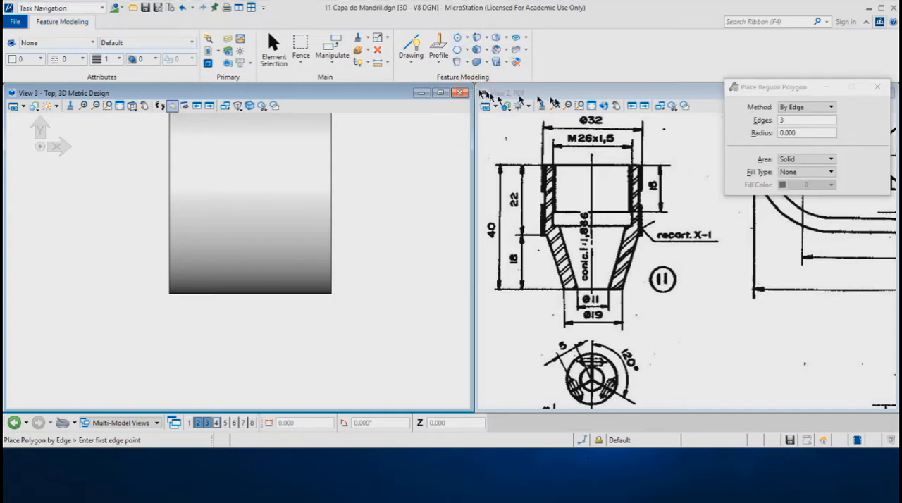
{"action": "left_click", "coordinate": [382, 336]}
{"action": "key", "text": "Return"}
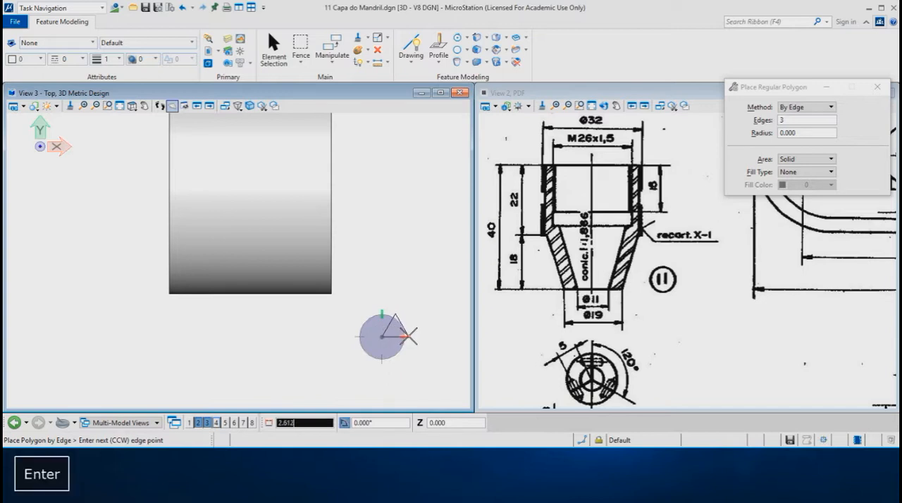
{"action": "type", "text": "1.5"}
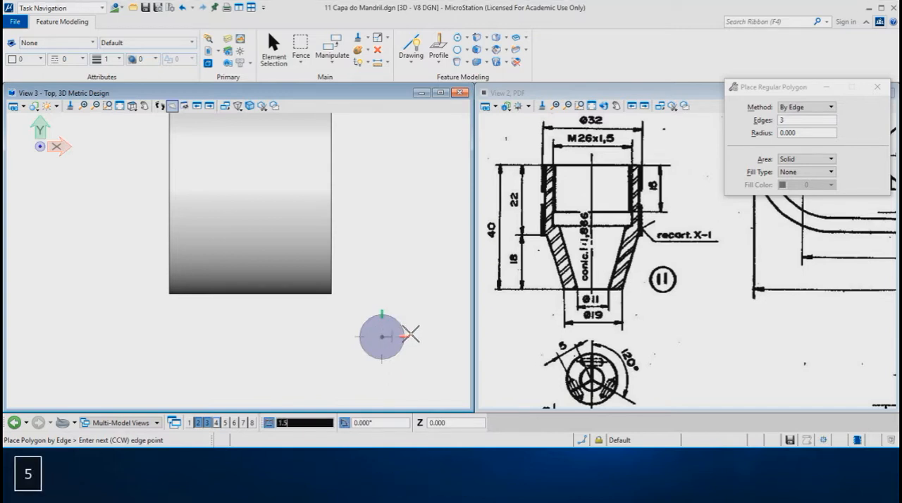
{"action": "left_click", "coordinate": [408, 336]}
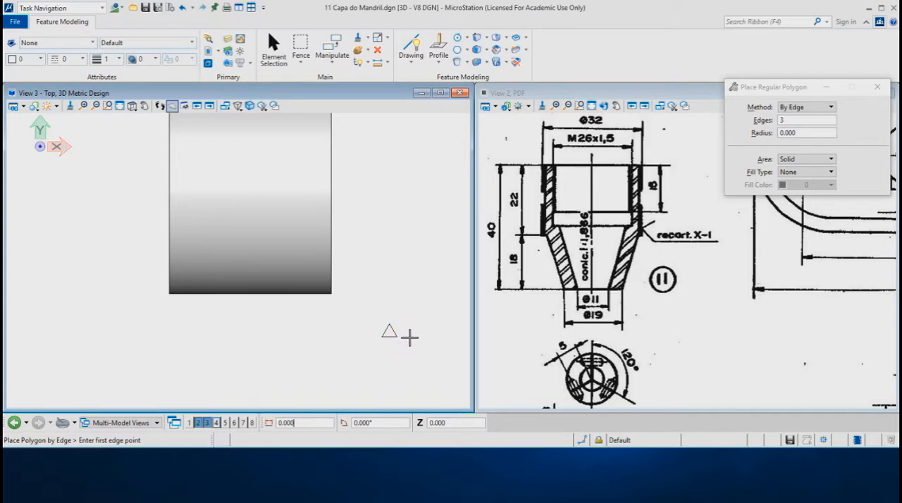
Draw an open U-shaped SmartLine near the triangle, with two horizontal legs joined by a vertical side of 1.5*0.6134
{"action": "scroll", "coordinate": [424, 336], "scroll_direction": "up", "scroll_amount": 2}
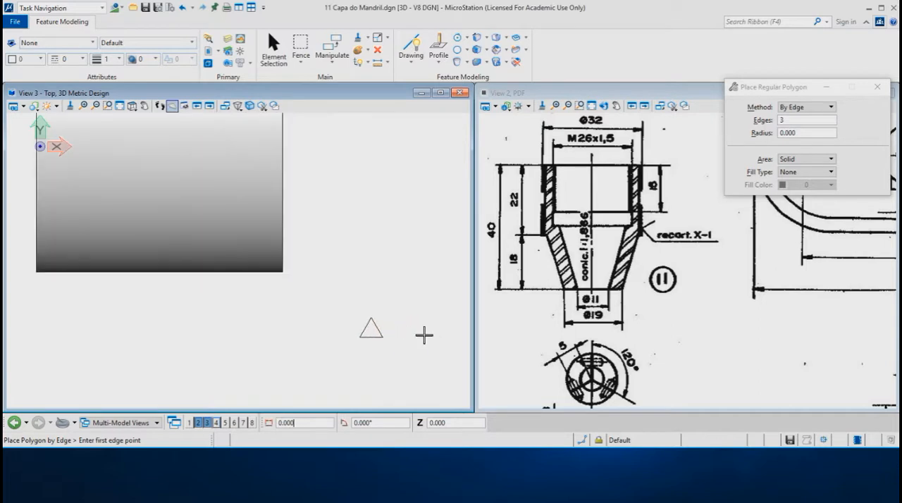
{"action": "left_click", "coordinate": [415, 47]}
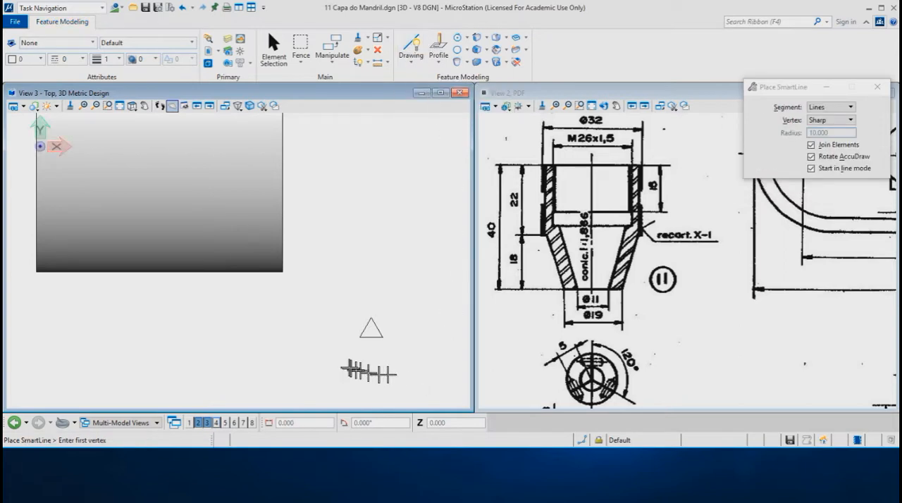
{"action": "left_click", "coordinate": [282, 363]}
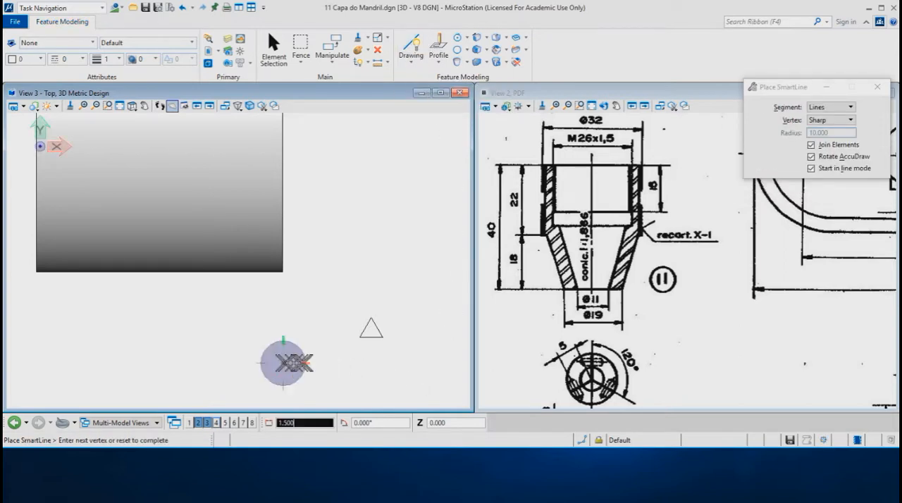
{"action": "left_click", "coordinate": [325, 363]}
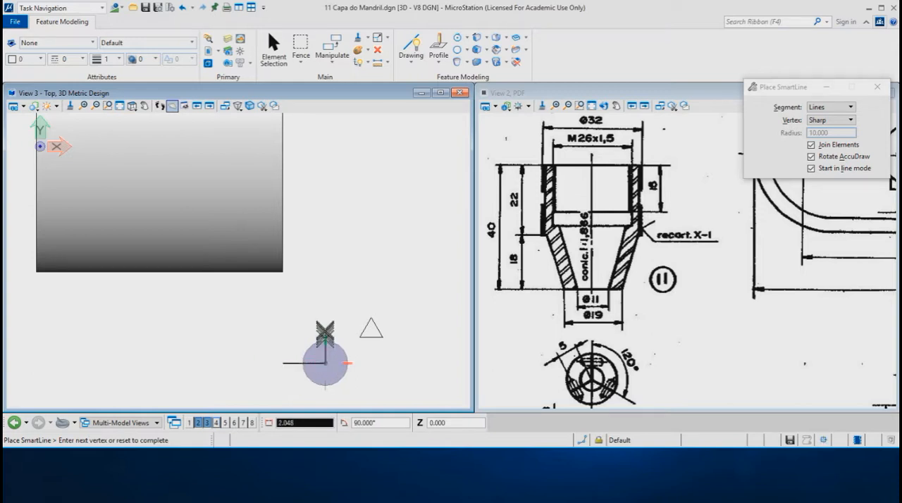
{"action": "type", "text": "1.5"}
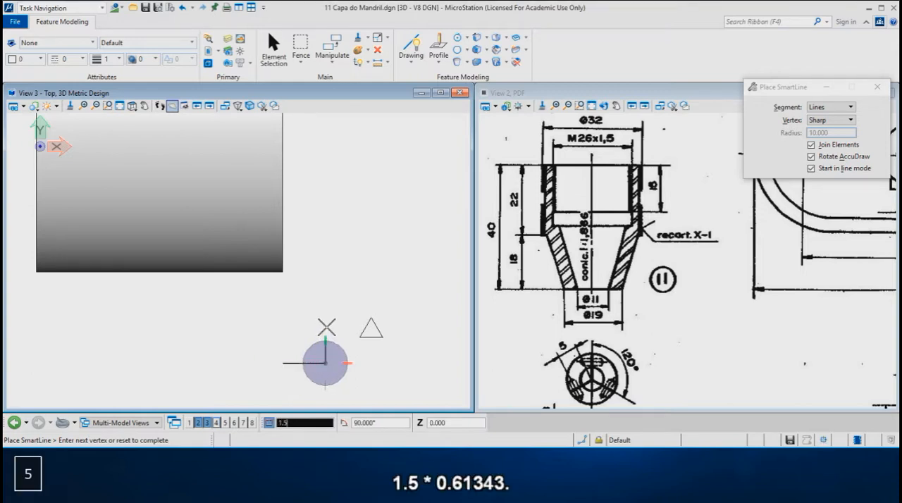
{"action": "key", "text": "asterisk"}
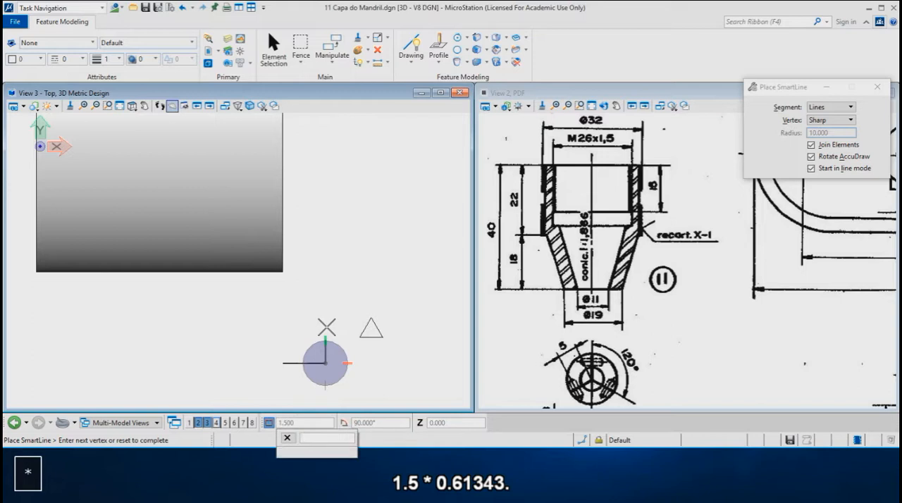
{"action": "type", "text": "0"}
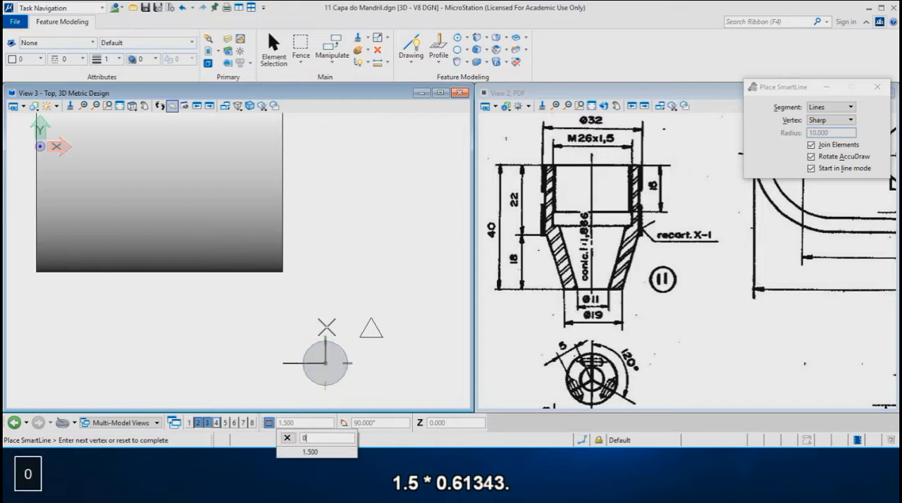
{"action": "type", "text": ".6134*"}
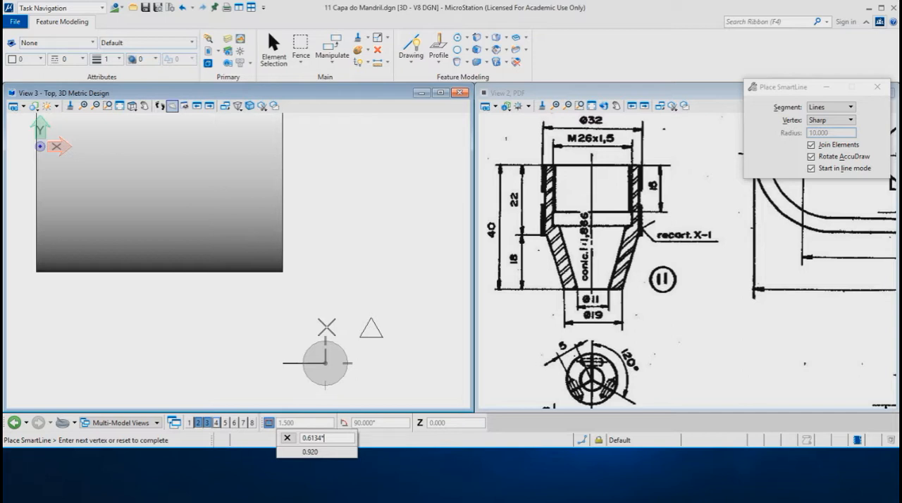
{"action": "key", "text": "BackSpace"}
{"action": "left_click", "coordinate": [326, 327]}
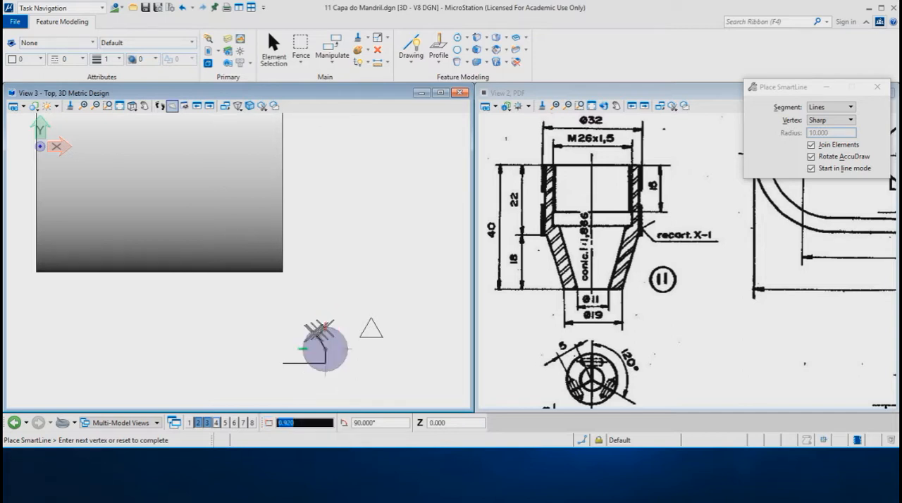
{"action": "left_click", "coordinate": [269, 349]}
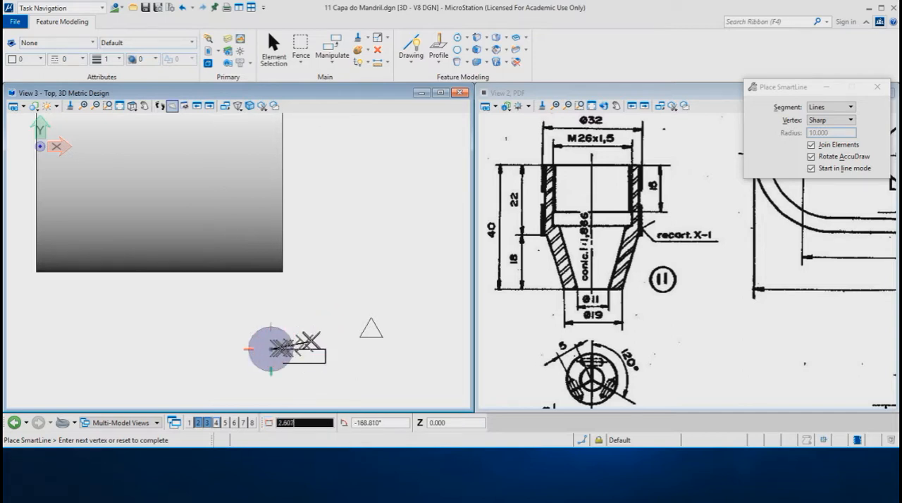
{"action": "right_click", "coordinate": [313, 331]}
Move the U-shaped line by its short side's midpoint so its legs cross the triangle, level with the midpoint of the triangle's slanted side
{"action": "right_click", "coordinate": [323, 344]}
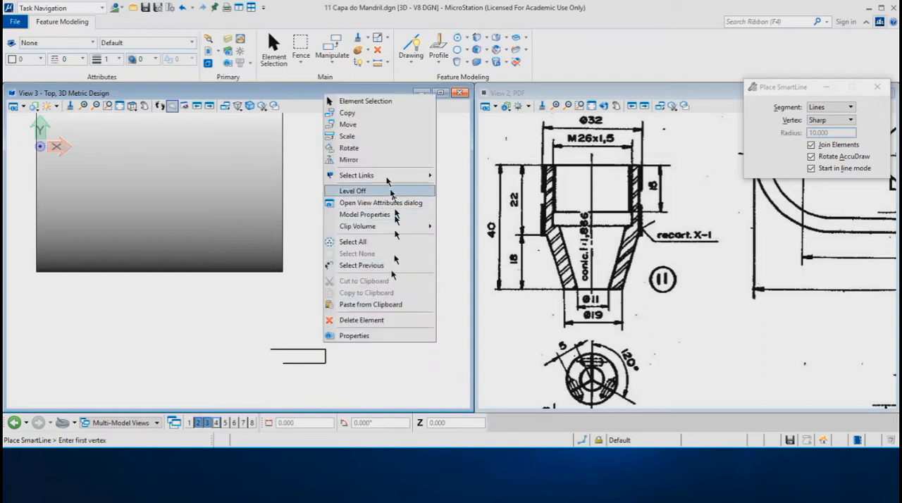
{"action": "left_click", "coordinate": [352, 128]}
{"action": "left_click", "coordinate": [325, 356]}
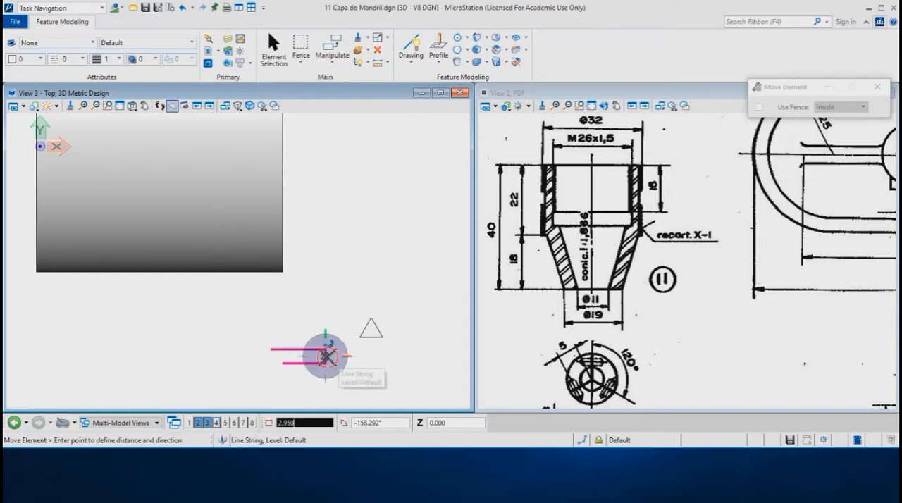
{"action": "key", "text": "o"}
{"action": "left_click", "coordinate": [396, 331]}
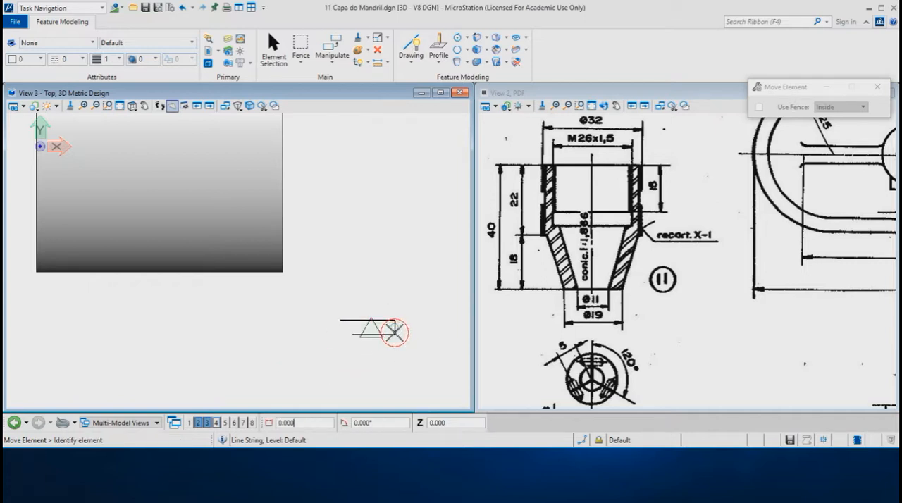
Create a region from the area of the triangle enclosed between the two horizontal lines, keeping the original elements
{"action": "scroll", "coordinate": [395, 324], "scroll_direction": "up", "scroll_amount": 6}
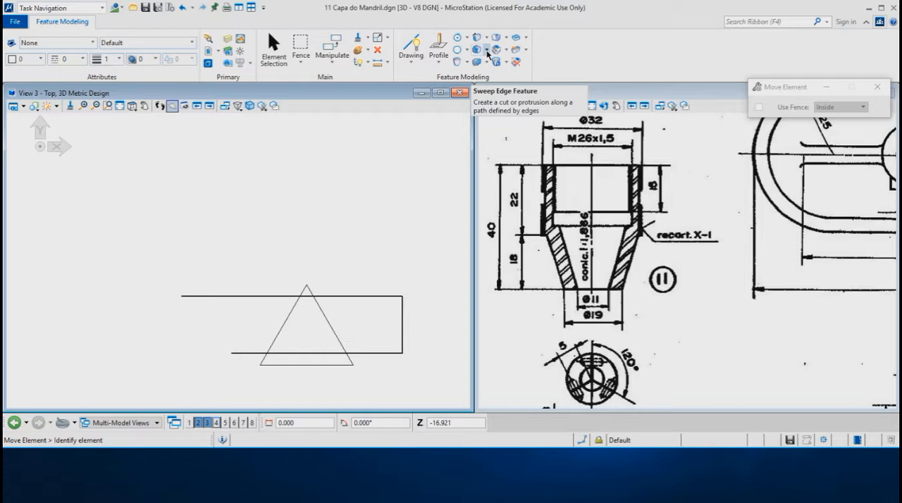
{"action": "left_click", "coordinate": [365, 62]}
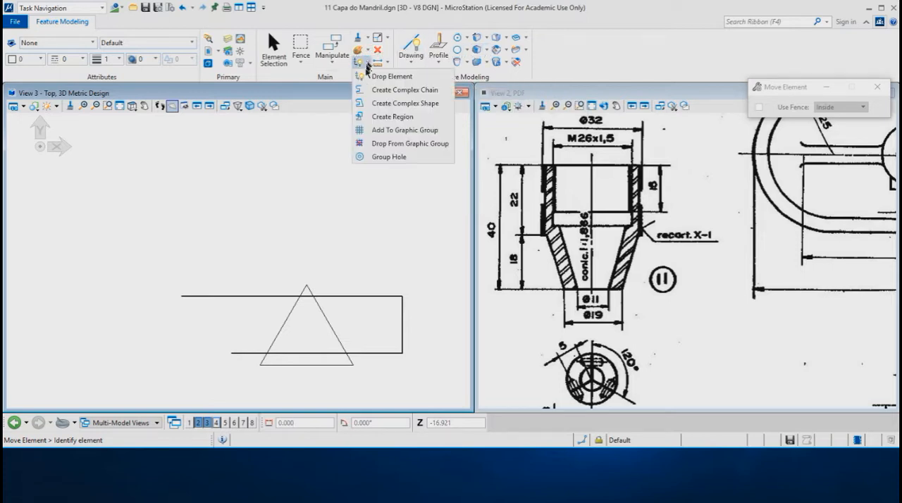
{"action": "left_click", "coordinate": [392, 119]}
{"action": "left_click", "coordinate": [300, 328]}
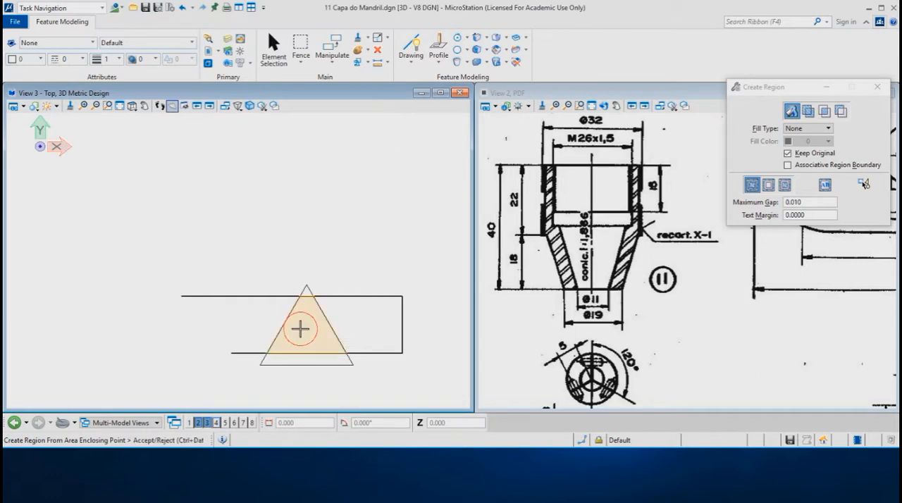
{"action": "left_click", "coordinate": [300, 329]}
Move the region's lower-left vertex 2/3 of the distance toward the triangle's lower-left corner
{"action": "right_click", "coordinate": [318, 265]}
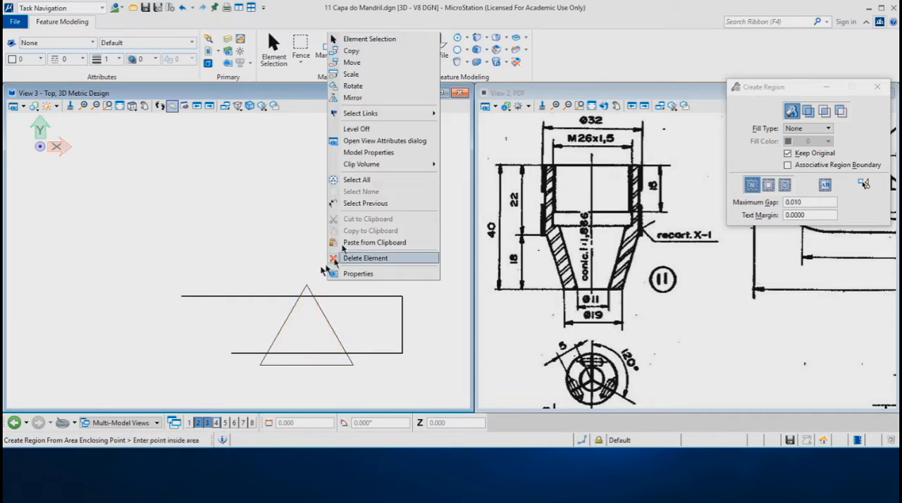
{"action": "left_click", "coordinate": [363, 40]}
{"action": "left_click", "coordinate": [302, 328]}
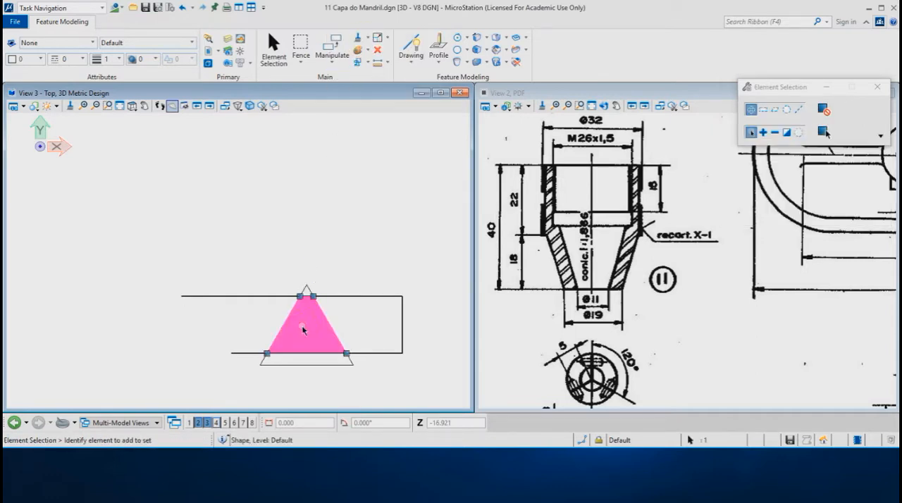
{"action": "scroll", "coordinate": [305, 366], "scroll_direction": "up", "scroll_amount": 3}
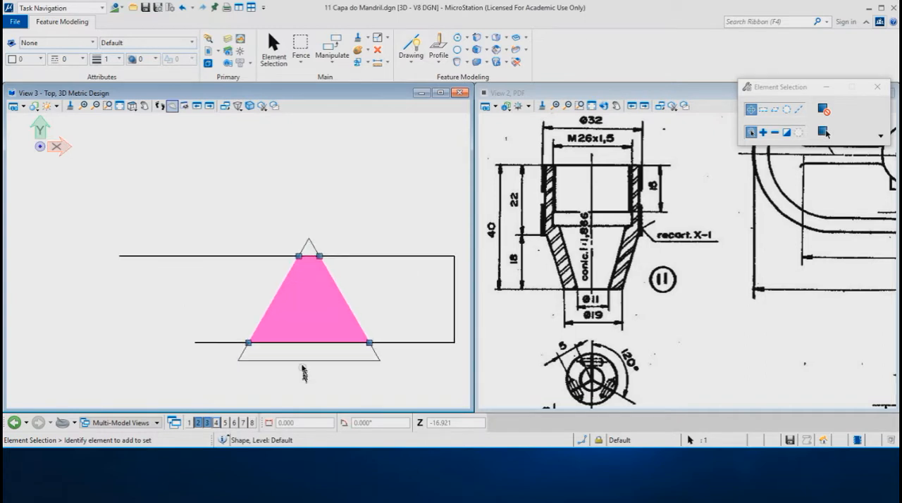
{"action": "left_click", "coordinate": [241, 341]}
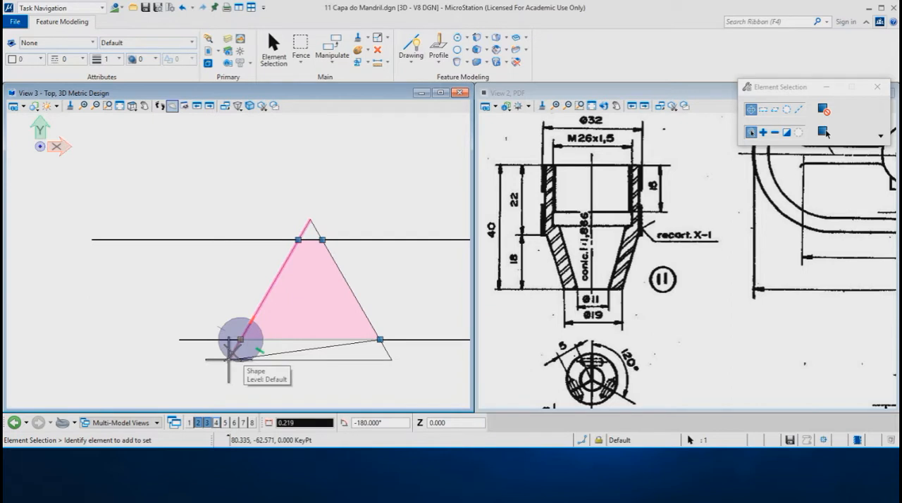
{"action": "key", "text": "asterisk"}
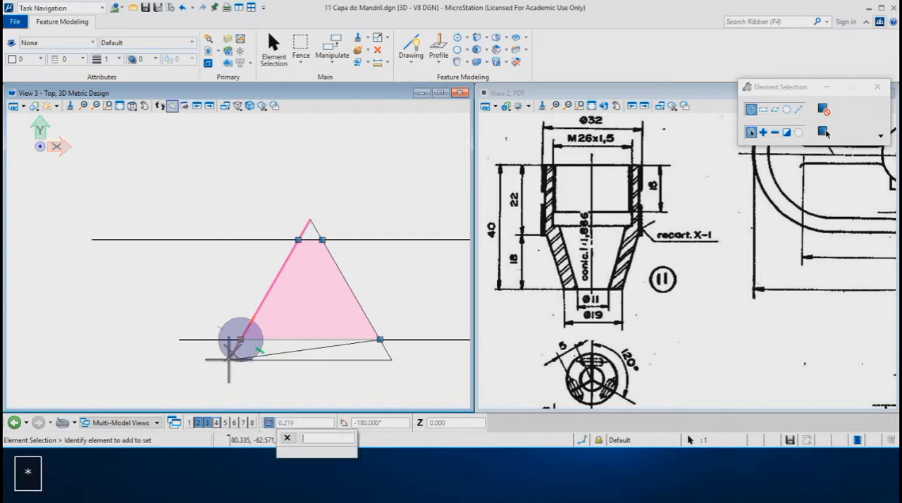
{"action": "type", "text": "2/3"}
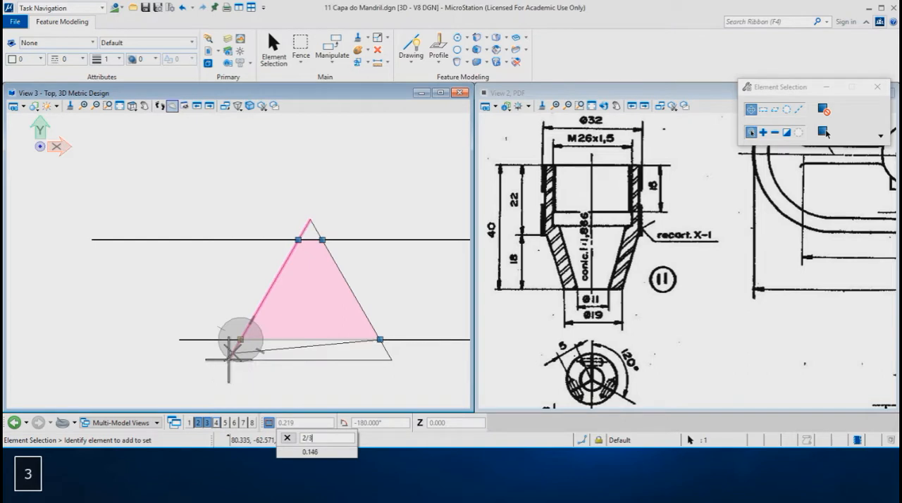
{"action": "left_click", "coordinate": [234, 356]}
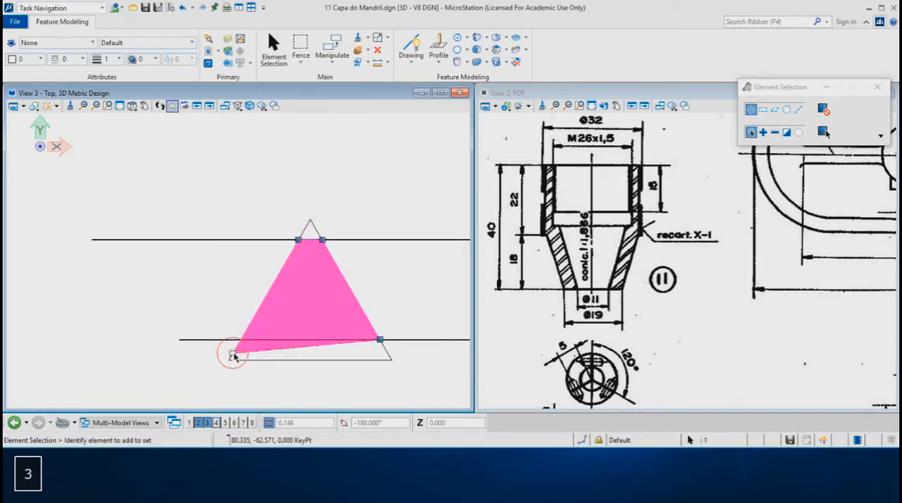
Move the region's lower-right vertex 2/3 of the distance toward the triangle's lower-right corner
{"action": "left_click", "coordinate": [379, 340]}
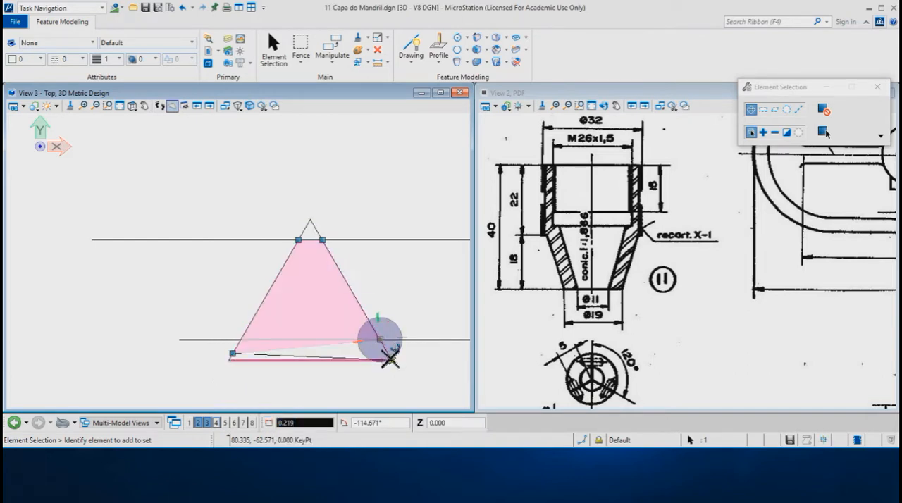
{"action": "type", "text": "2"}
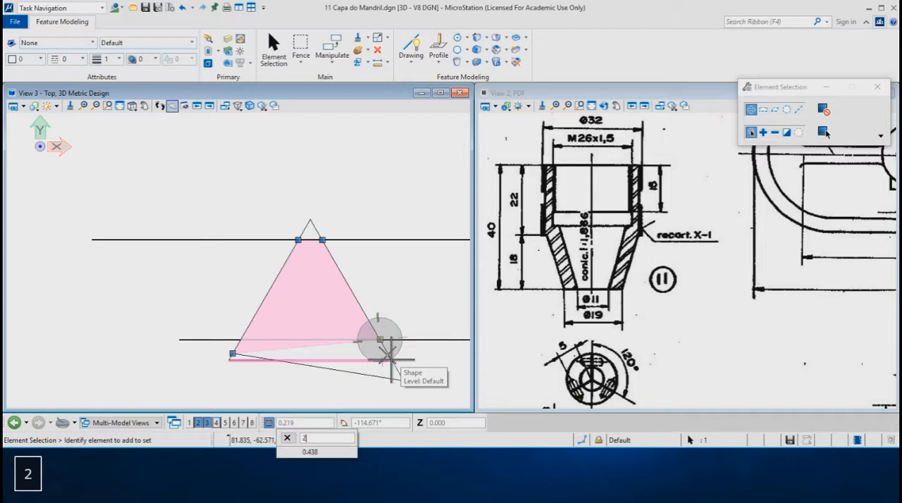
{"action": "type", "text": "/3"}
{"action": "left_click", "coordinate": [391, 359]}
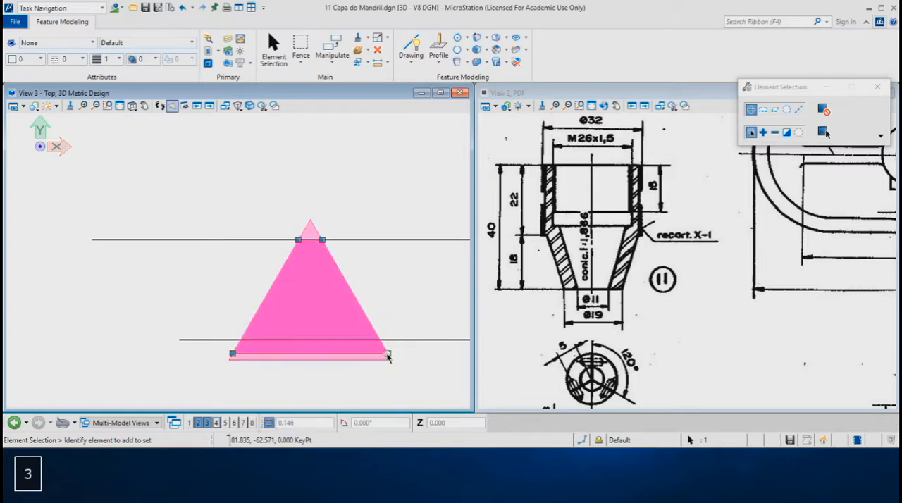
{"action": "right_click", "coordinate": [384, 314]}
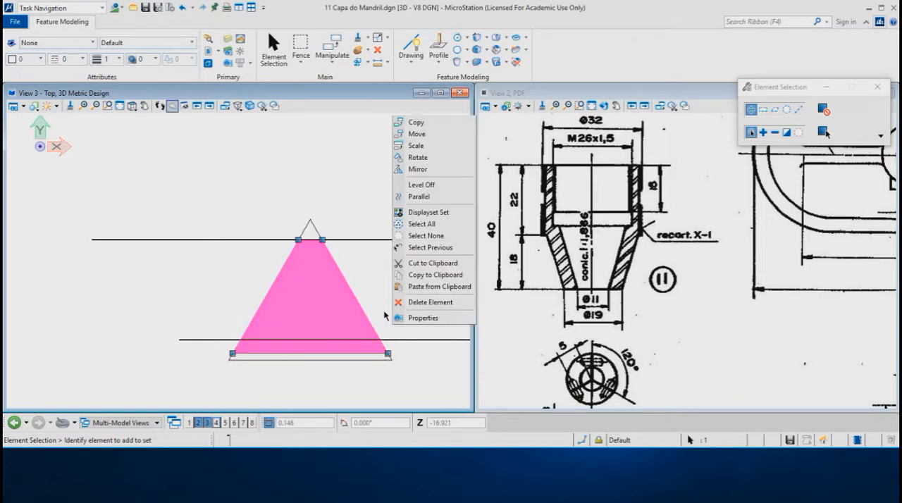
Move the trapezoid region by its centreline point level with the lower horizontal line to just beyond the cylinder's lower-right corner, aligned with its bottom edge
{"action": "left_click", "coordinate": [418, 134]}
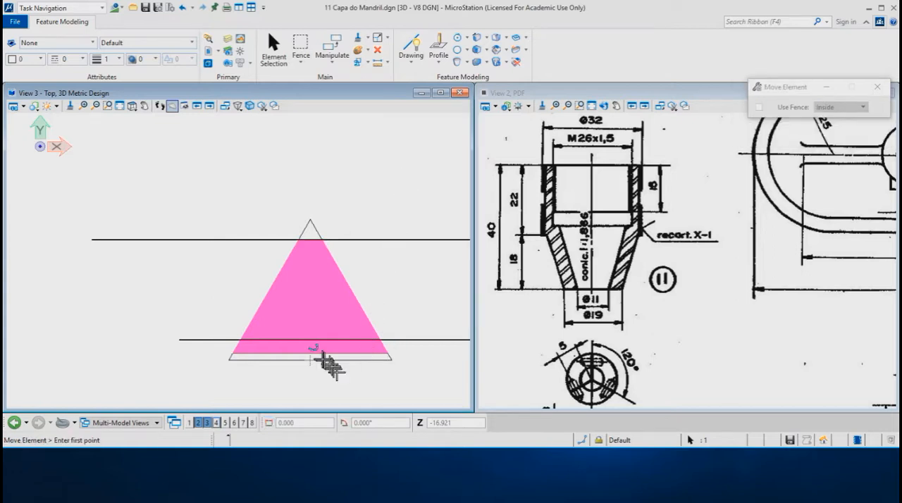
{"action": "key", "text": "o"}
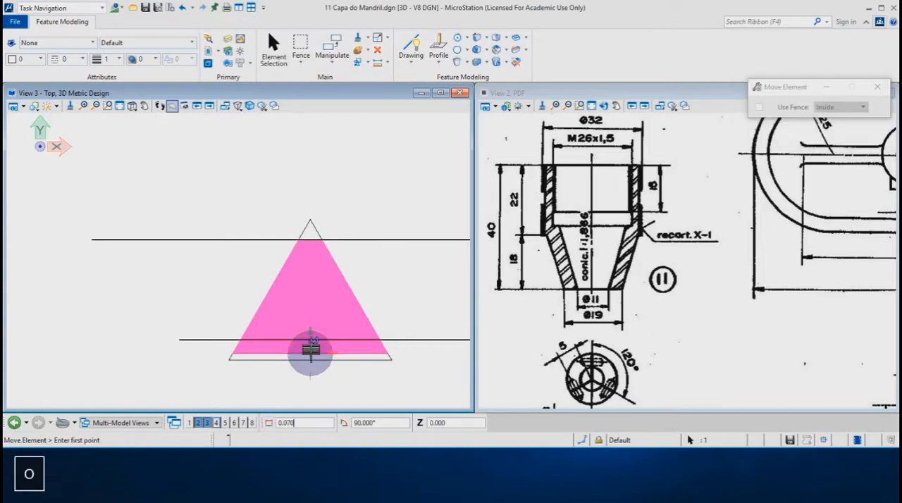
{"action": "key", "text": "Return"}
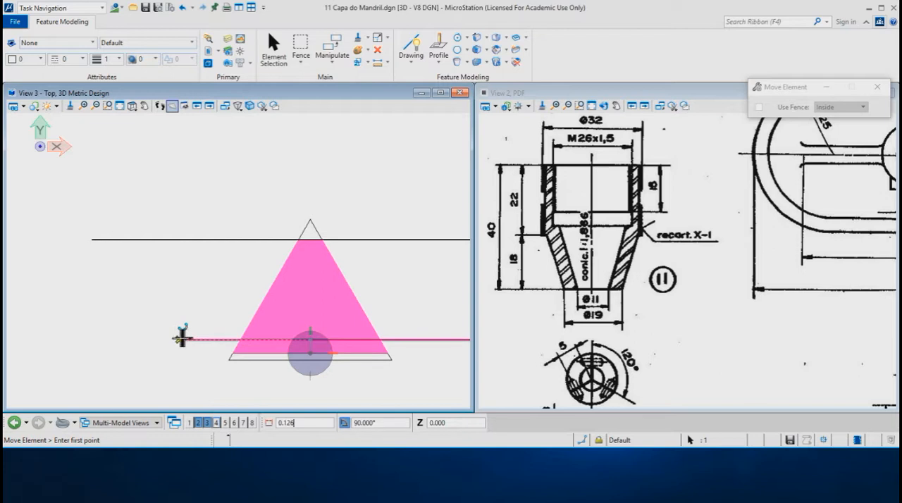
{"action": "left_click", "coordinate": [178, 338]}
{"action": "scroll", "coordinate": [310, 339], "scroll_direction": "down", "scroll_amount": 5}
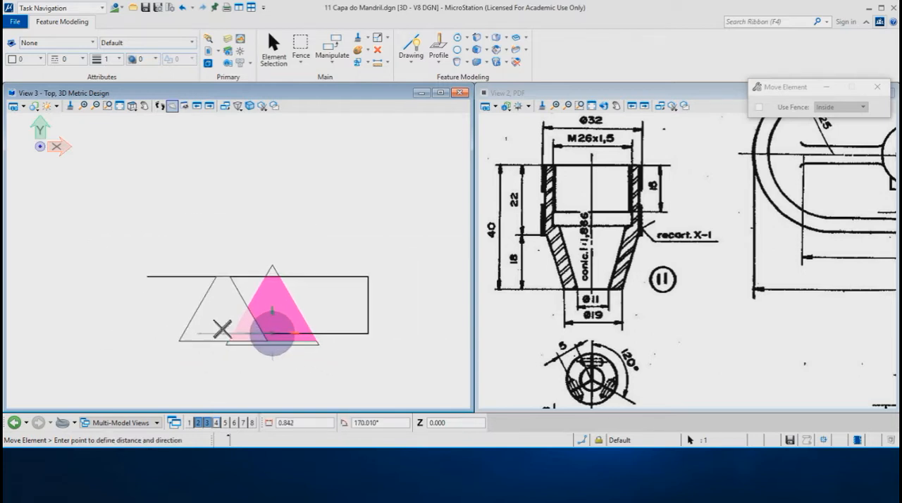
{"action": "scroll", "coordinate": [351, 331], "scroll_direction": "down", "scroll_amount": 3}
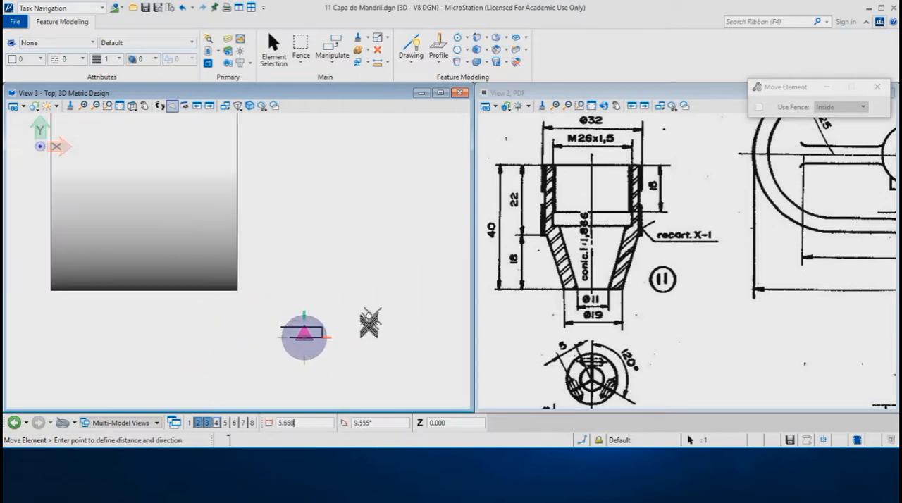
{"action": "scroll", "coordinate": [301, 302], "scroll_direction": "up", "scroll_amount": 3}
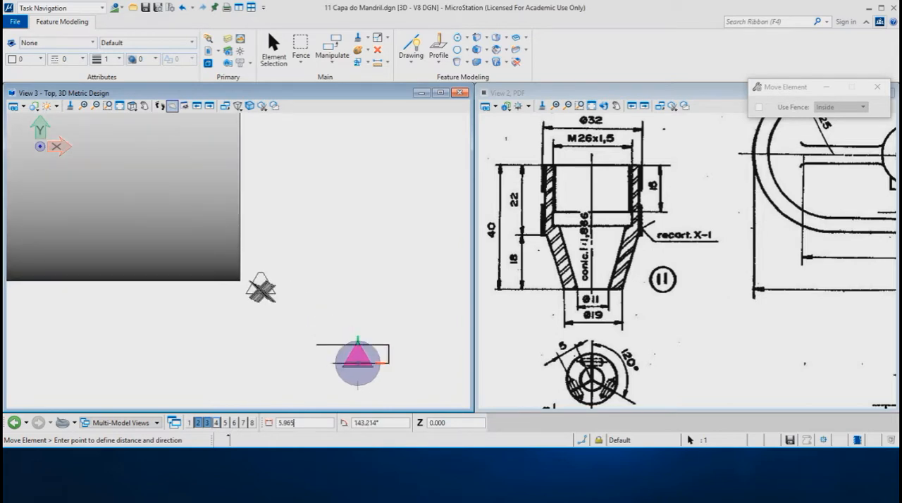
{"action": "key", "text": "o"}
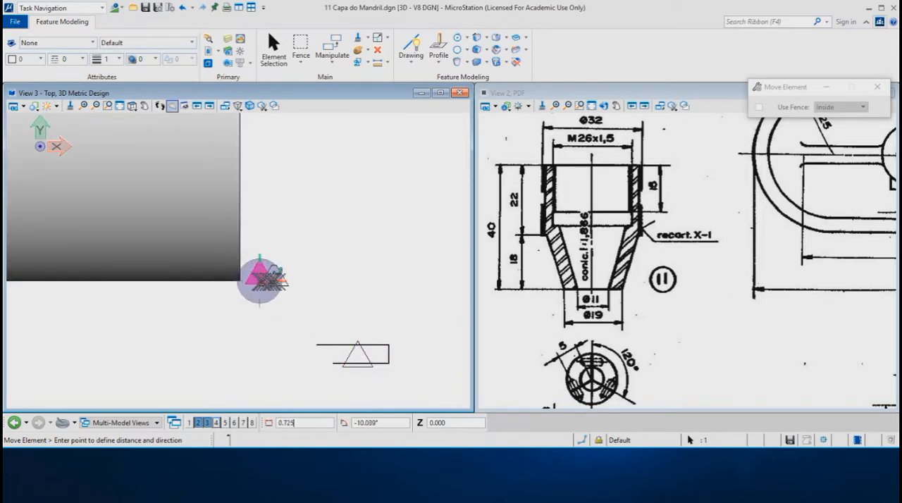
{"action": "left_click", "coordinate": [291, 284]}
{"action": "middle_click_drag", "start_coordinate": [377, 289], "coordinate": [358, 302], "text": "shift"}
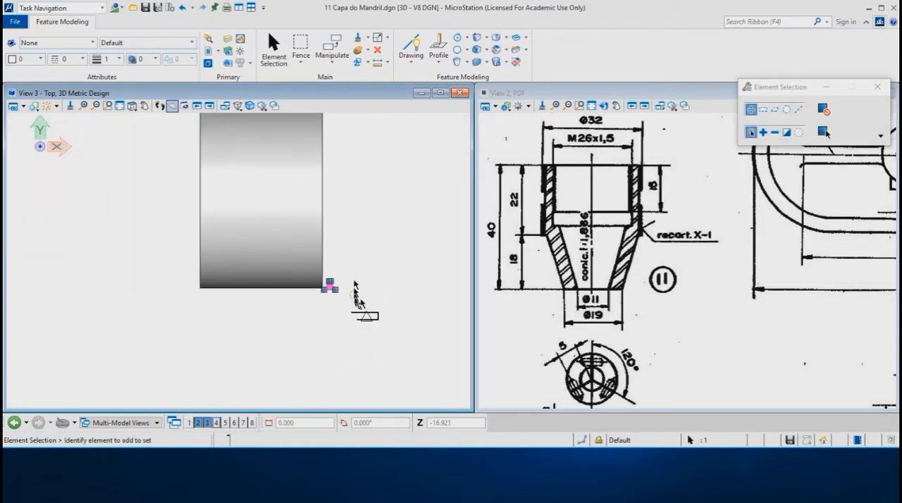
{"action": "middle_click_drag", "start_coordinate": [372, 171], "coordinate": [364, 236]}
{"action": "left_click", "coordinate": [372, 224]}
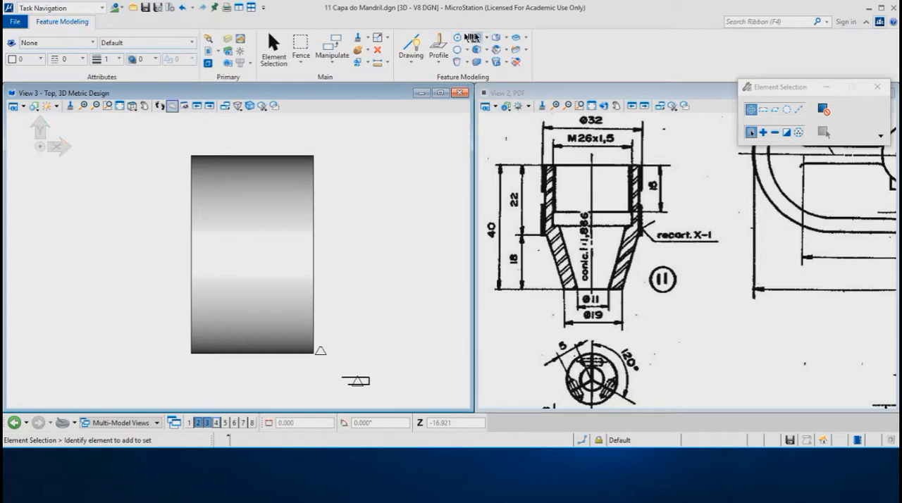
Set up a right-hand, constant-pitch Helix Feature with a helical pitch of 1.5 and a tolerance of 0.1
{"action": "left_click", "coordinate": [485, 39]}
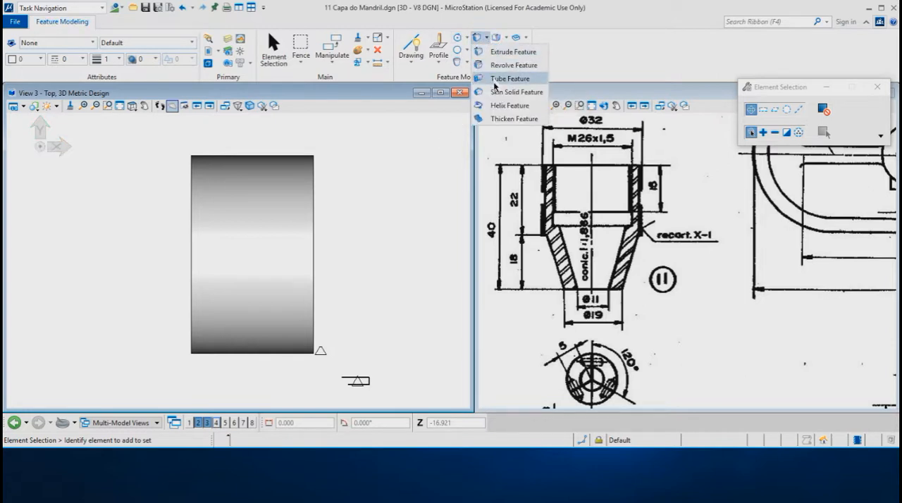
{"action": "left_click", "coordinate": [497, 105]}
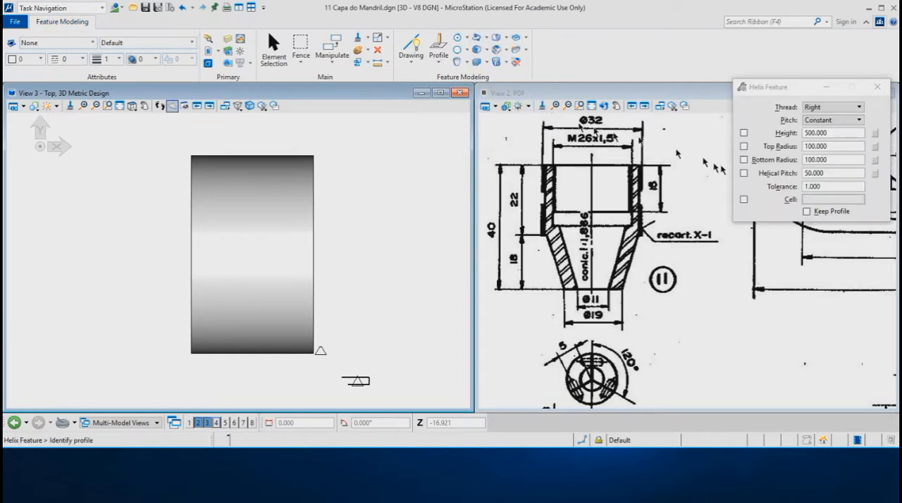
{"action": "left_click", "coordinate": [746, 182]}
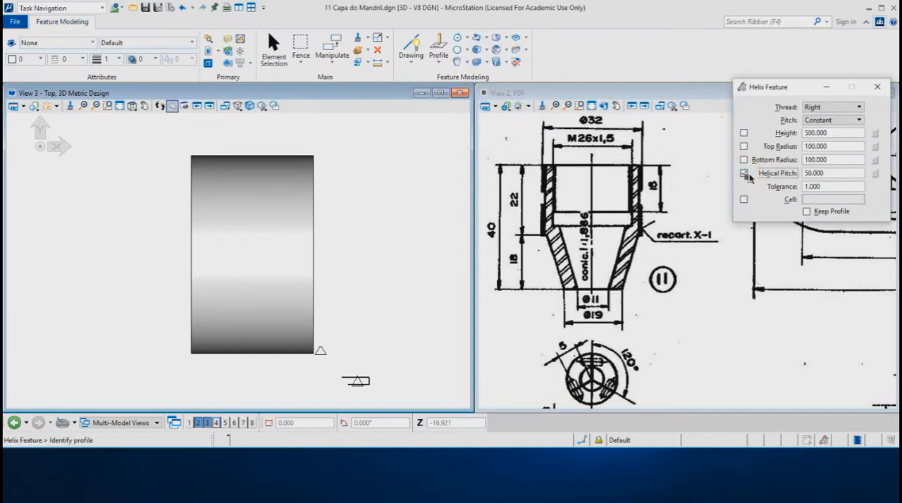
{"action": "left_click_drag", "start_coordinate": [830, 176], "coordinate": [792, 180]}
{"action": "type", "text": "1.5"}
{"action": "key", "text": "Return"}
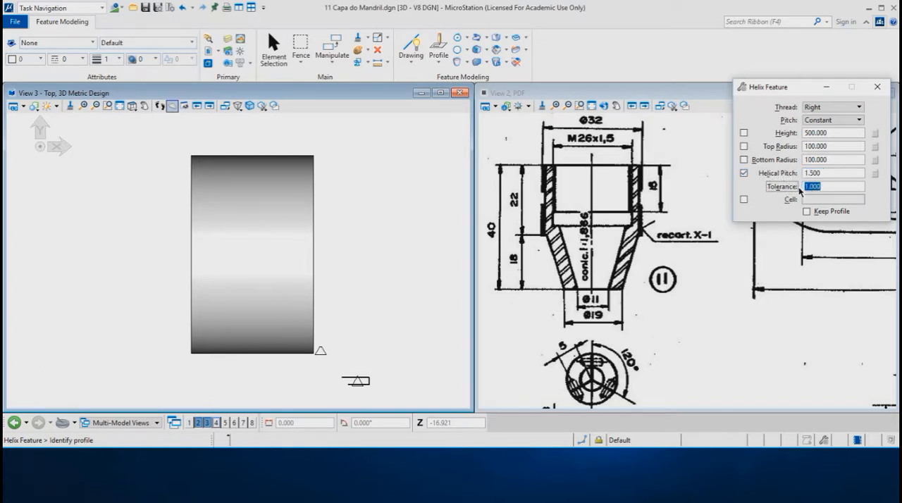
{"action": "type", "text": "0"}
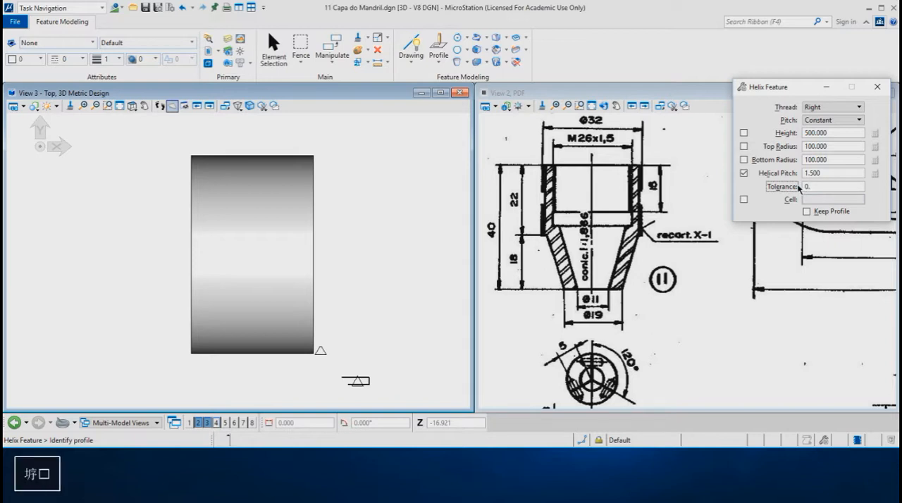
{"action": "type", "text": "."}
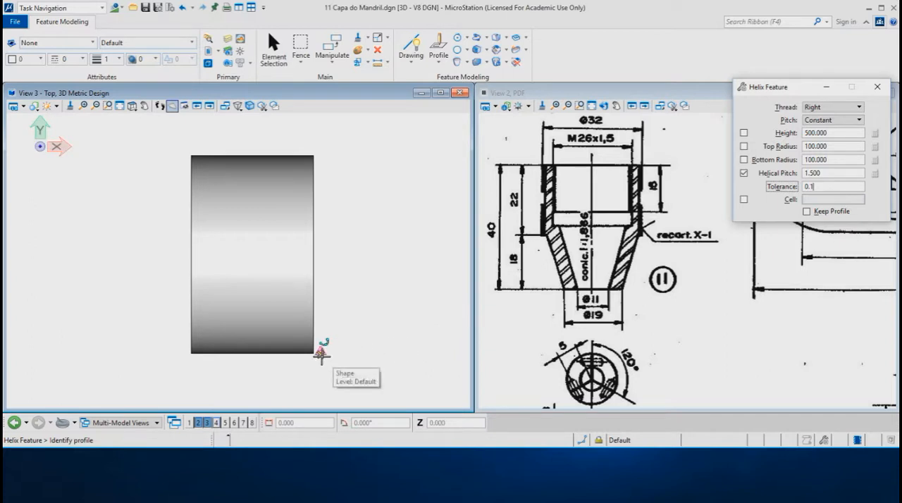
Sweep the trapezoid region helically around the cylinder's axis past its left end, about 18.2 mm high with about 13.1 mm top and bottom radii
{"action": "scroll", "coordinate": [244, 322], "scroll_direction": "up", "scroll_amount": 1}
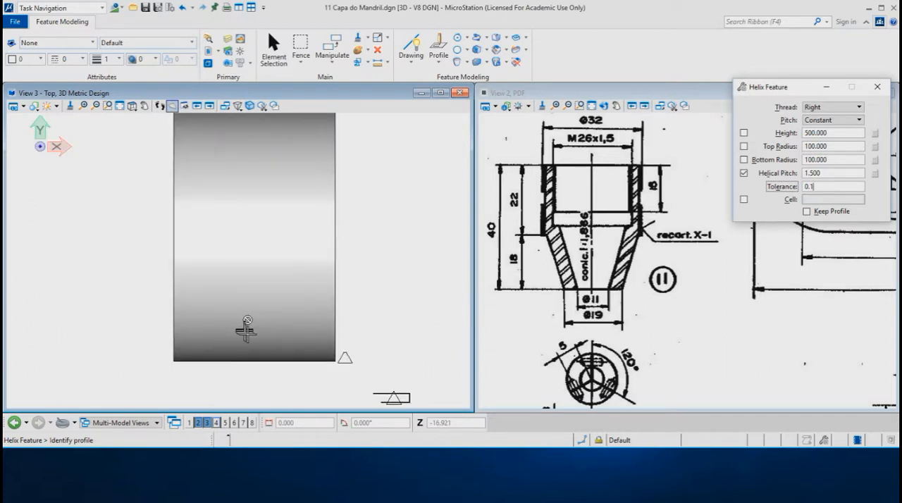
{"action": "left_click", "coordinate": [344, 361]}
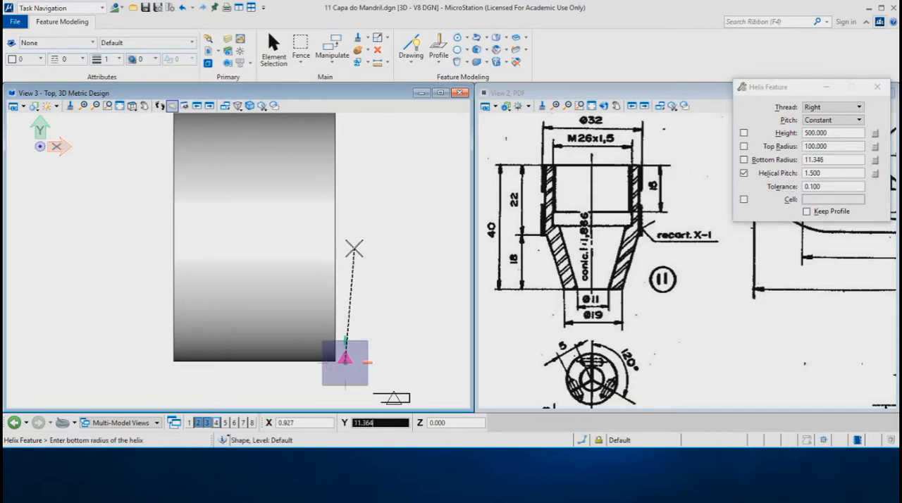
{"action": "key", "text": "Return"}
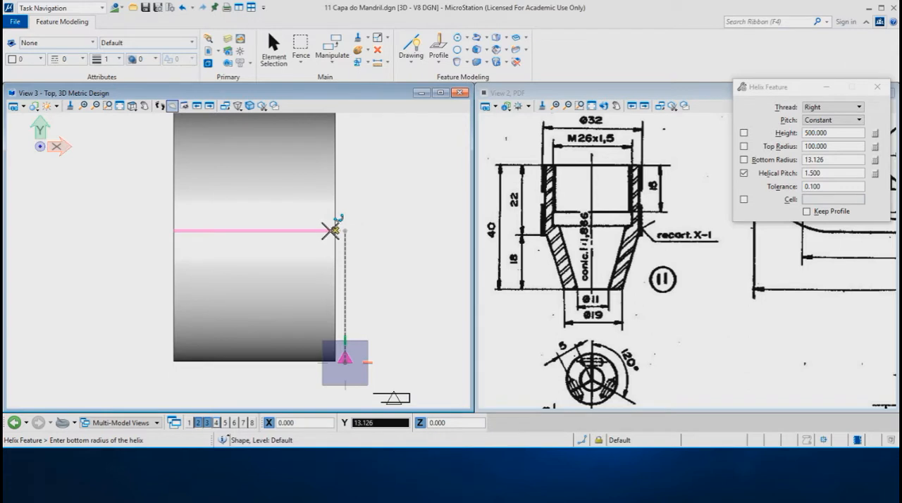
{"action": "left_click", "coordinate": [334, 230]}
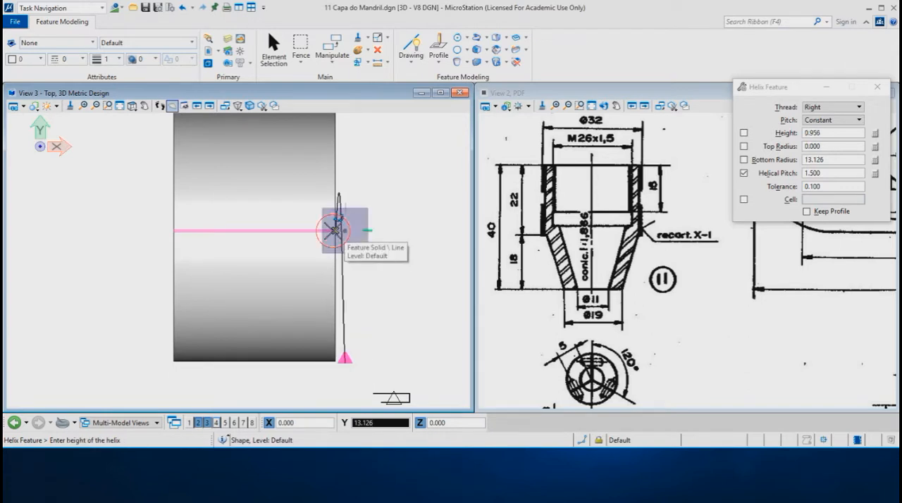
{"action": "left_click", "coordinate": [161, 231]}
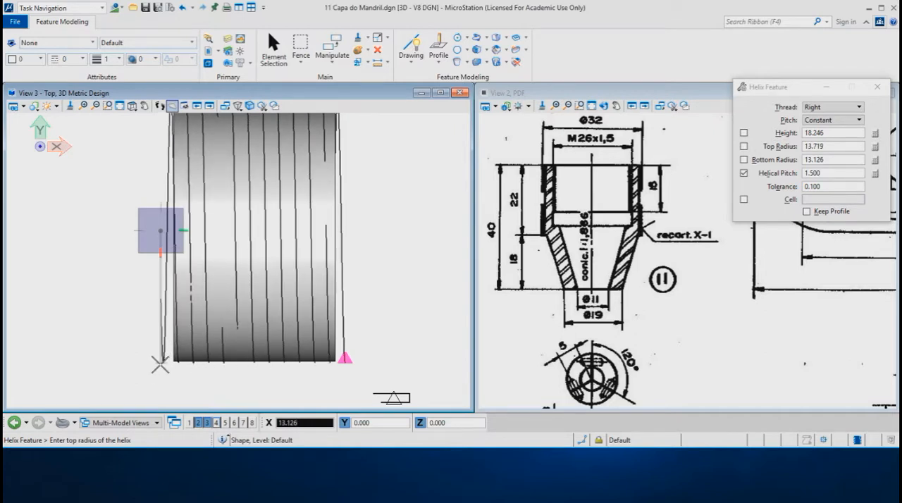
{"action": "left_click", "coordinate": [161, 364]}
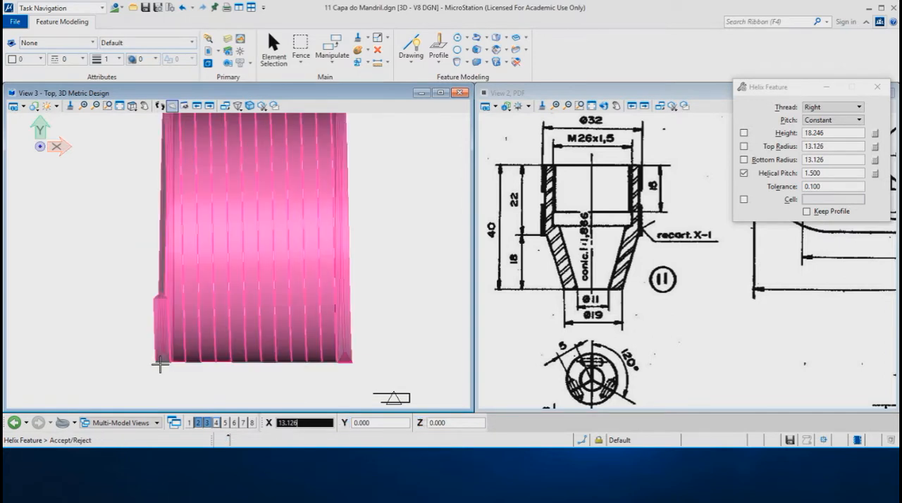
{"action": "left_click", "coordinate": [121, 343]}
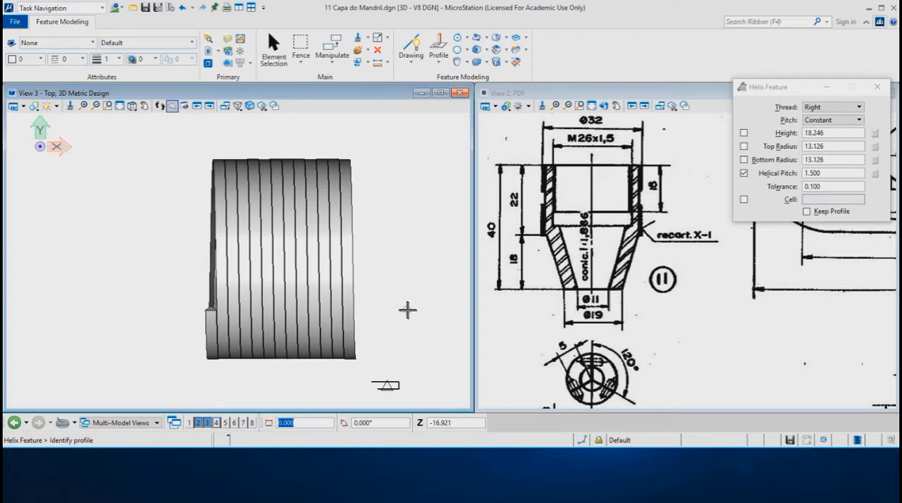
Subtract the helix solid from the cylinder with the Difference Feature, keeping no originals
{"action": "middle_click_drag", "start_coordinate": [403, 312], "coordinate": [352, 202], "text": "shift"}
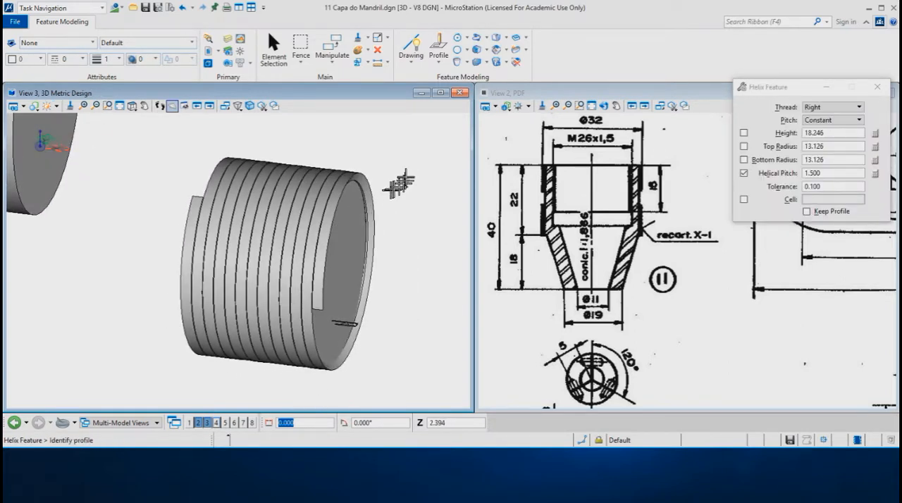
{"action": "left_click", "coordinate": [485, 62]}
{"action": "left_click", "coordinate": [510, 103]}
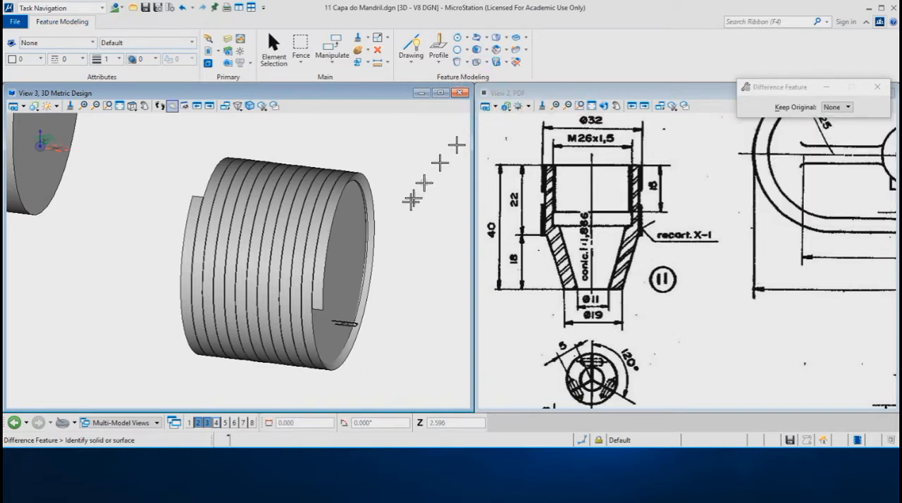
{"action": "left_click", "coordinate": [348, 260]}
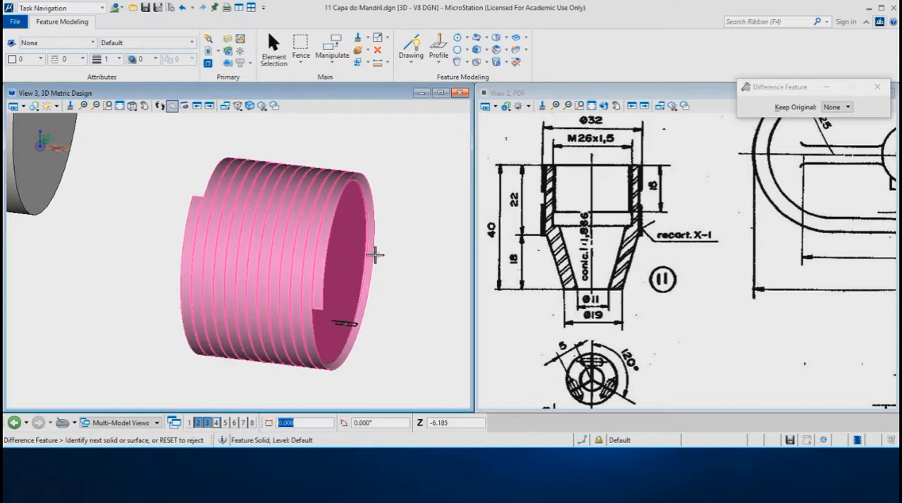
{"action": "left_click", "coordinate": [393, 257]}
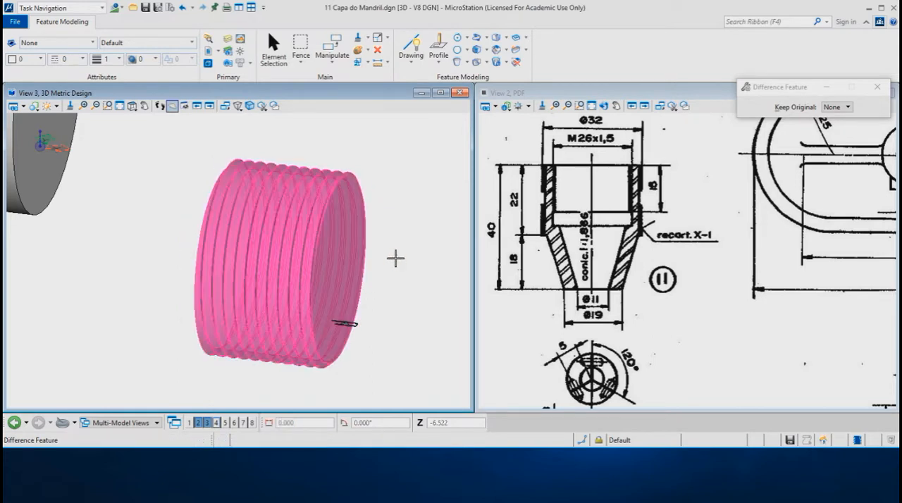
Delete the leftover construction triangle and U-shaped line beside the threaded cylinder
{"action": "right_click", "coordinate": [386, 270]}
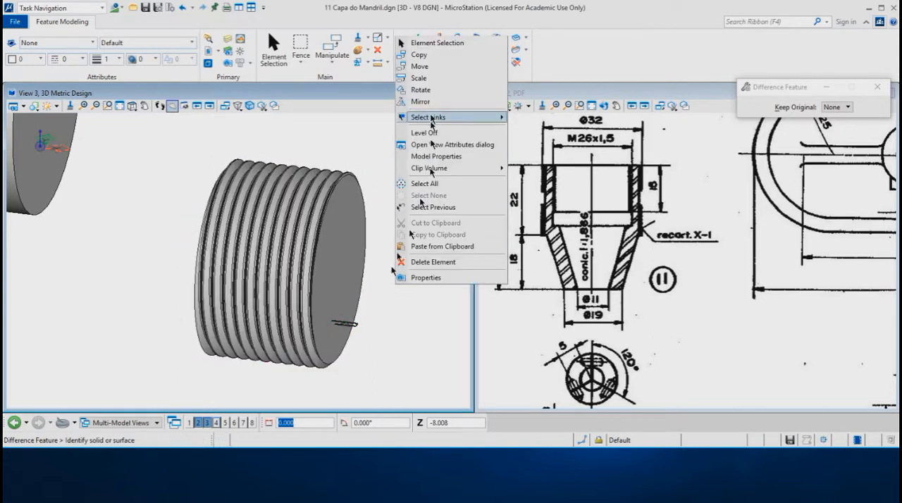
{"action": "left_click", "coordinate": [419, 46]}
{"action": "left_click_drag", "start_coordinate": [302, 378], "coordinate": [398, 296]}
{"action": "key", "text": "Delete"}
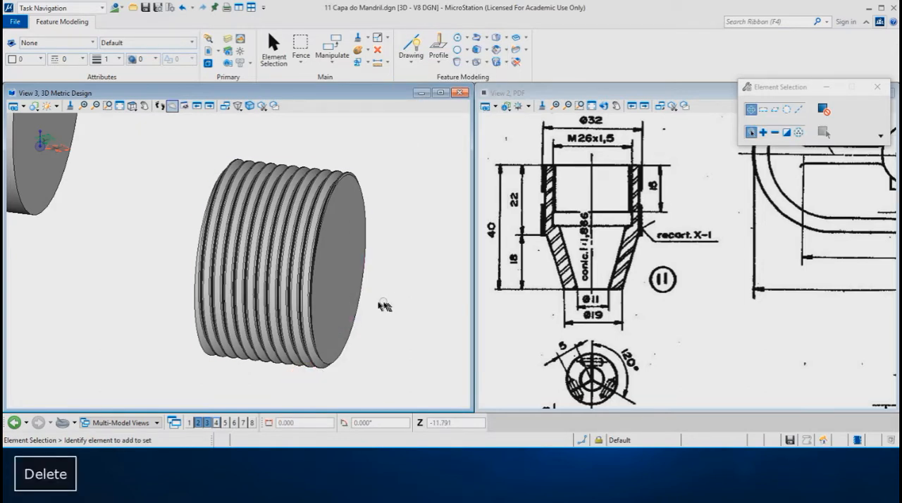
Add a cylinder of radius 13 and height 4 outward from the centre of the threaded cylinder's left end face
{"action": "scroll", "coordinate": [381, 306], "scroll_direction": "down", "scroll_amount": 2}
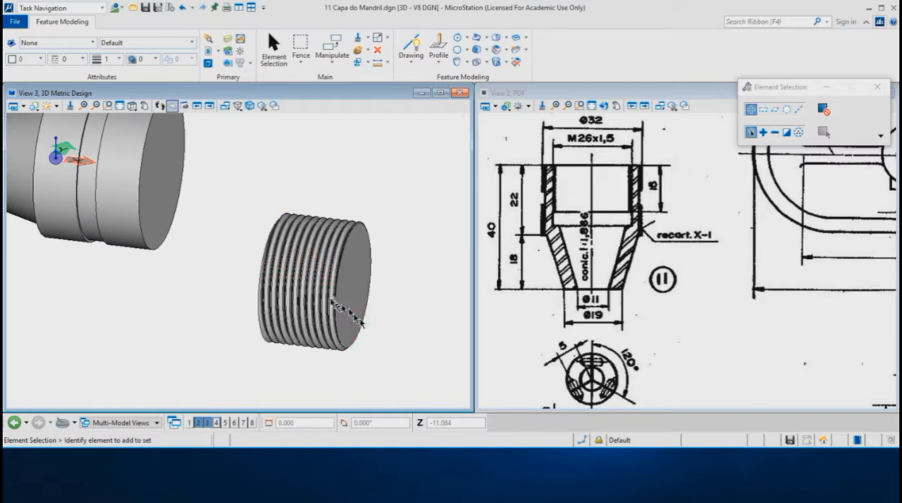
{"action": "middle_click_drag", "start_coordinate": [235, 313], "coordinate": [379, 262], "text": "shift"}
{"action": "scroll", "coordinate": [409, 170], "scroll_direction": "up", "scroll_amount": 2}
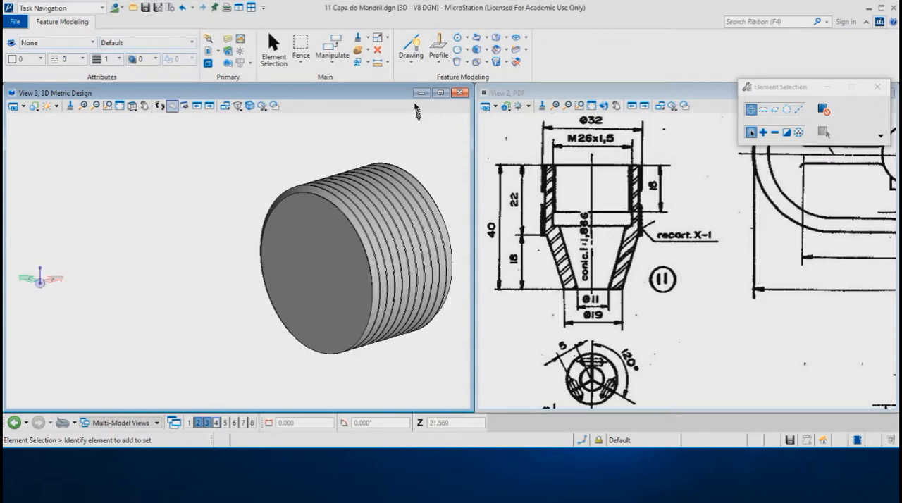
{"action": "left_click", "coordinate": [458, 63]}
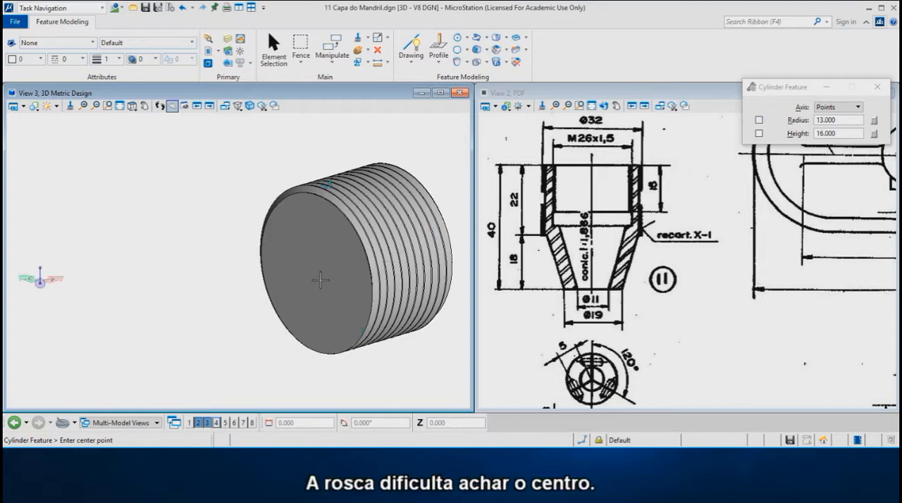
{"action": "key", "text": "c"}
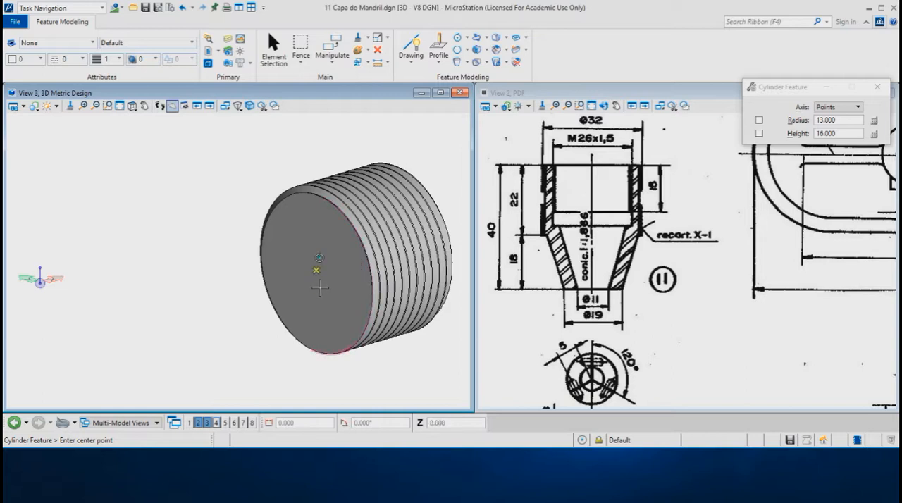
{"action": "left_click", "coordinate": [320, 287]}
{"action": "key", "text": "s"}
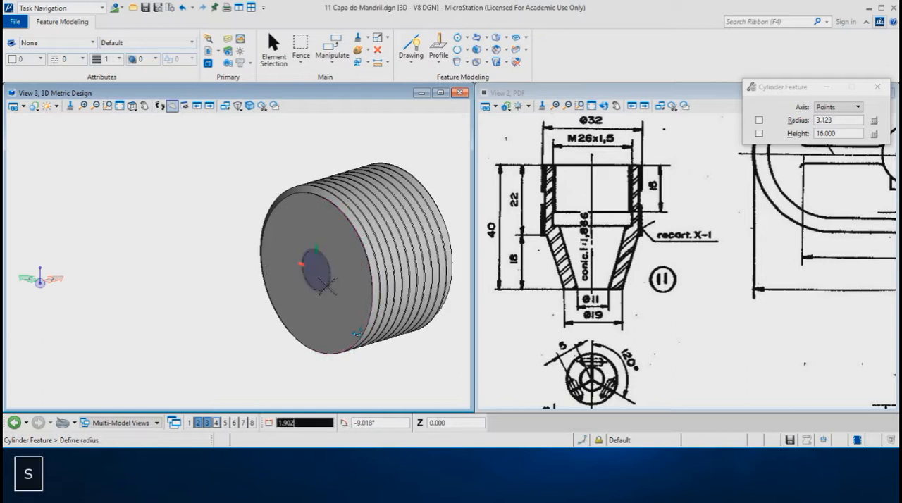
{"action": "key", "text": "Return"}
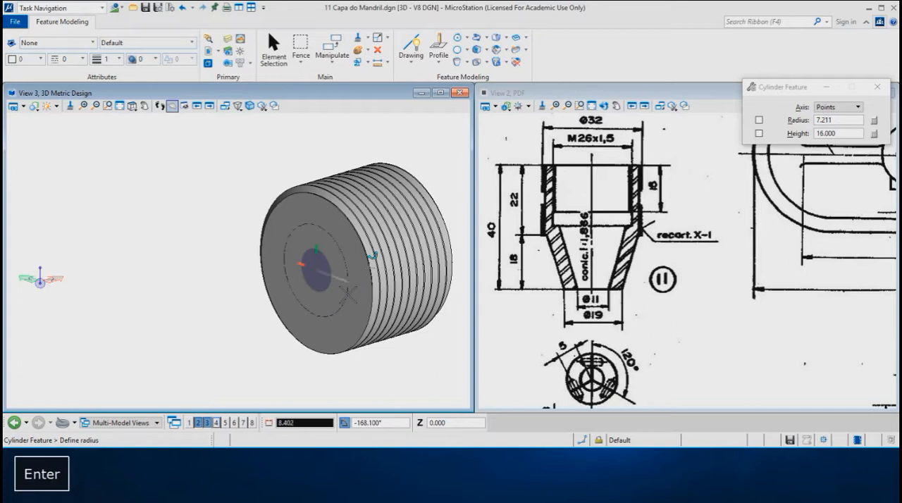
{"action": "type", "text": "13"}
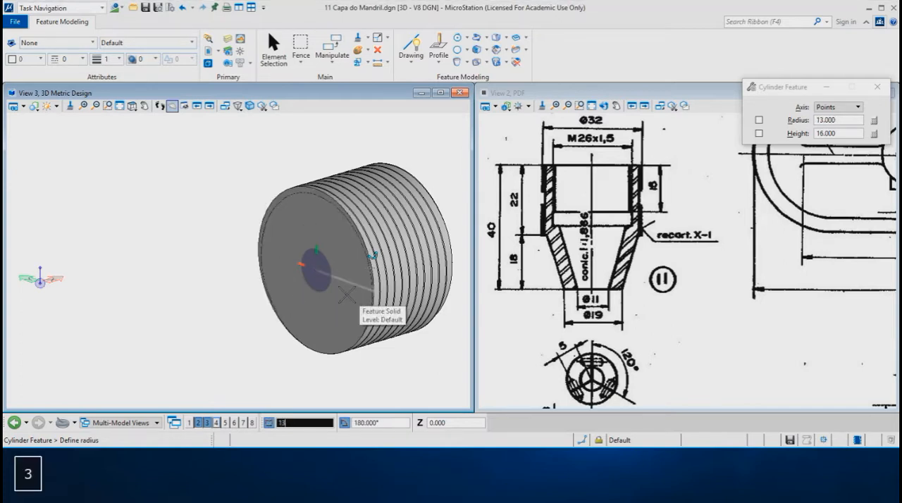
{"action": "left_click", "coordinate": [346, 295]}
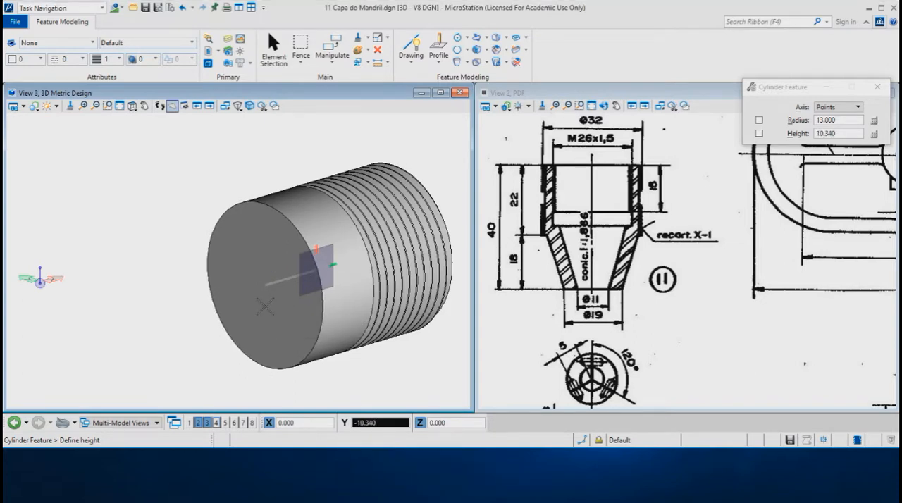
{"action": "type", "text": "4"}
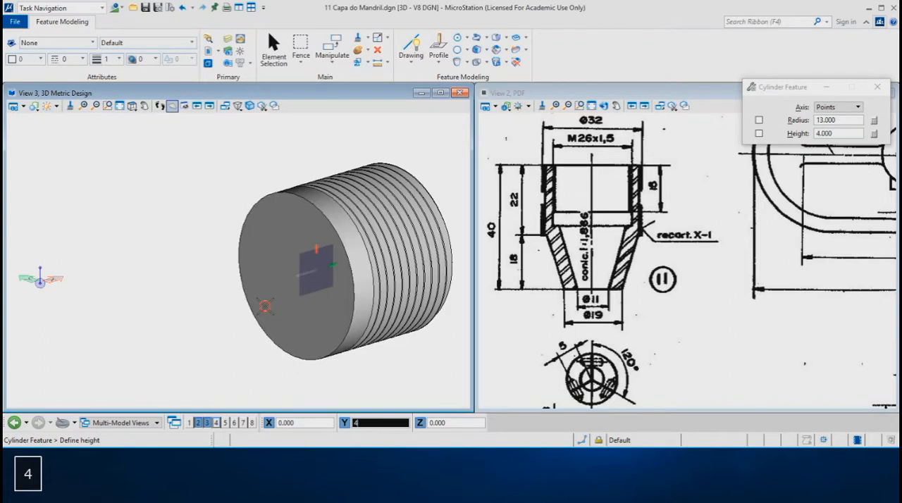
{"action": "left_click", "coordinate": [265, 306]}
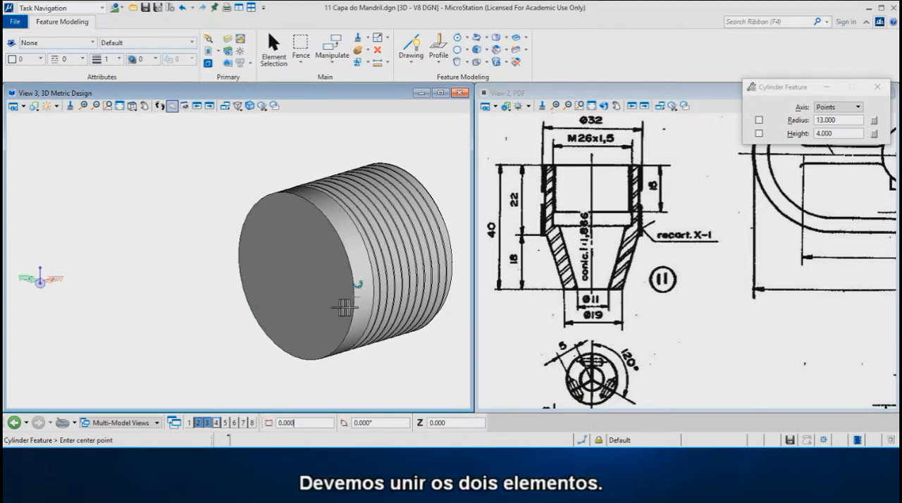
Join the threaded cylinder and the short plain cylinder with the Union Feature, keeping no originals
{"action": "middle_click_drag", "start_coordinate": [398, 300], "coordinate": [290, 298], "text": "shift"}
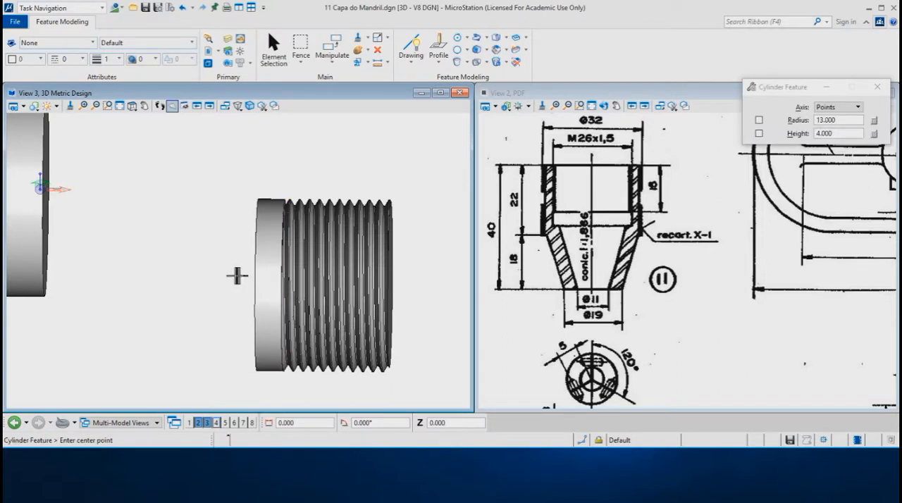
{"action": "middle_click_drag", "start_coordinate": [219, 262], "coordinate": [370, 374], "text": "shift"}
{"action": "middle_click_drag", "start_coordinate": [313, 293], "coordinate": [212, 218], "text": "shift"}
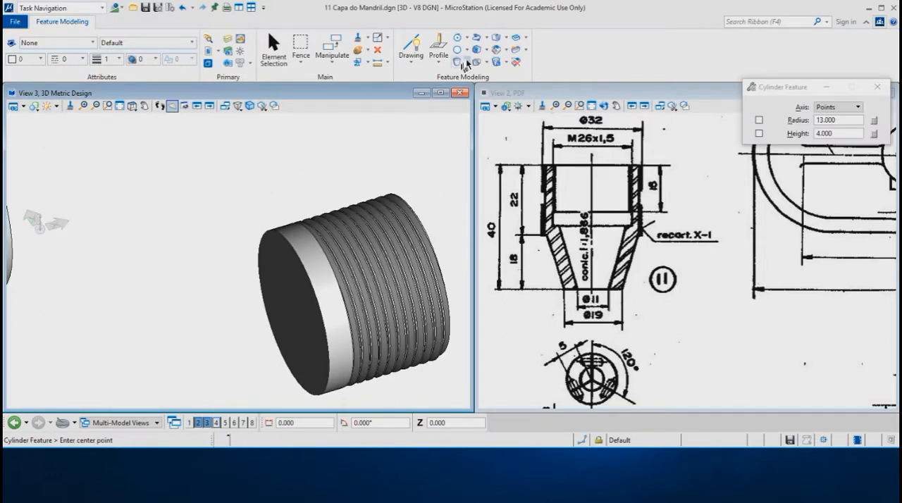
{"action": "left_click", "coordinate": [488, 65]}
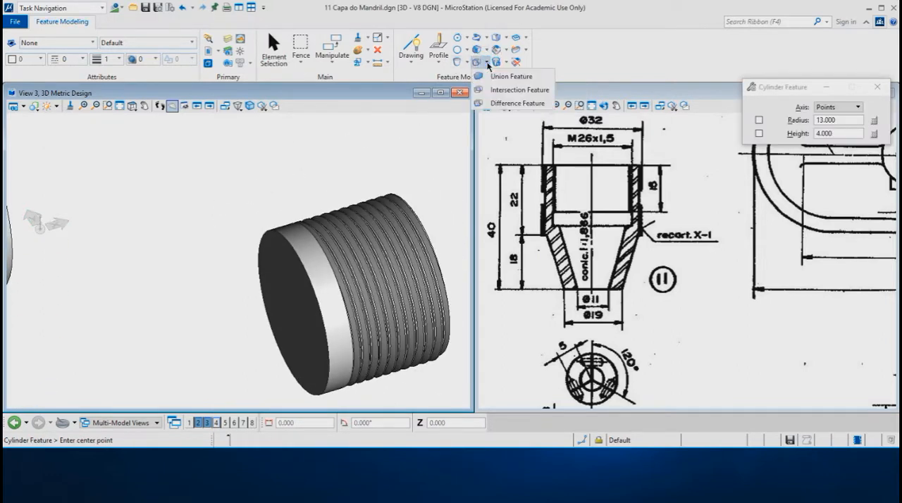
{"action": "left_click", "coordinate": [491, 86]}
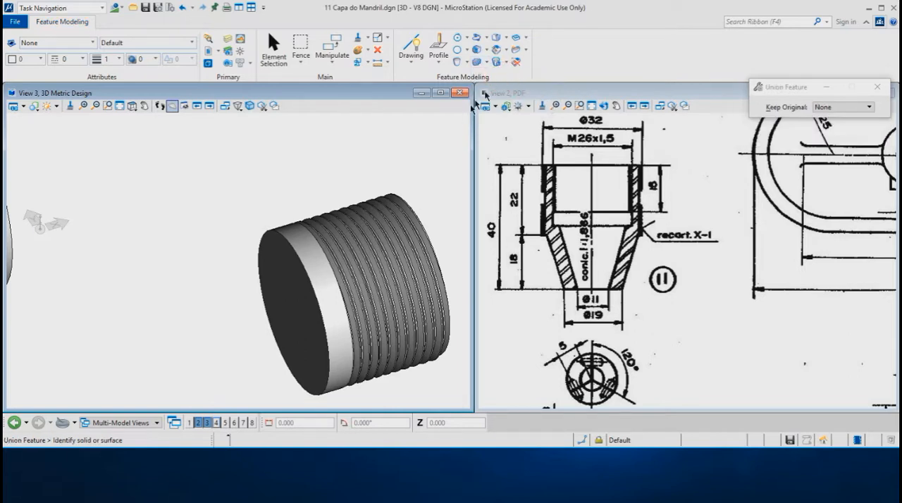
{"action": "left_click", "coordinate": [378, 234]}
{"action": "left_click", "coordinate": [299, 252]}
{"action": "left_click", "coordinate": [299, 252]}
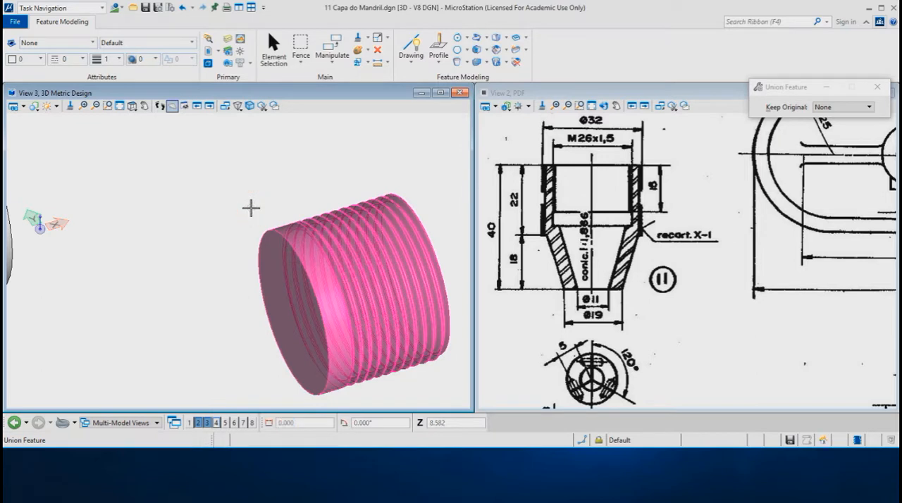
Move the united threaded solid by the centre of its threaded end face to the centre of the cap body's large flat end
{"action": "scroll", "coordinate": [331, 189], "scroll_direction": "down", "scroll_amount": 3}
{"action": "middle_click_drag", "start_coordinate": [337, 189], "coordinate": [176, 117], "text": "shift"}
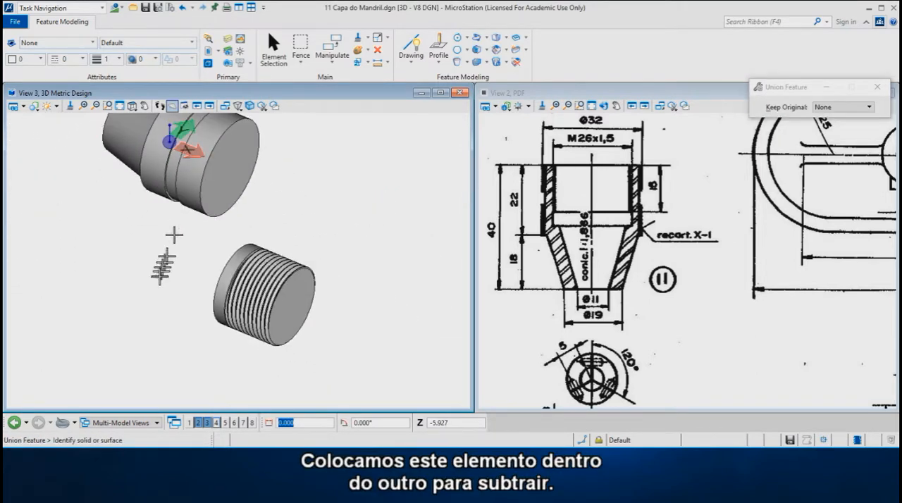
{"action": "middle_click_drag", "start_coordinate": [174, 235], "coordinate": [216, 242], "text": "shift"}
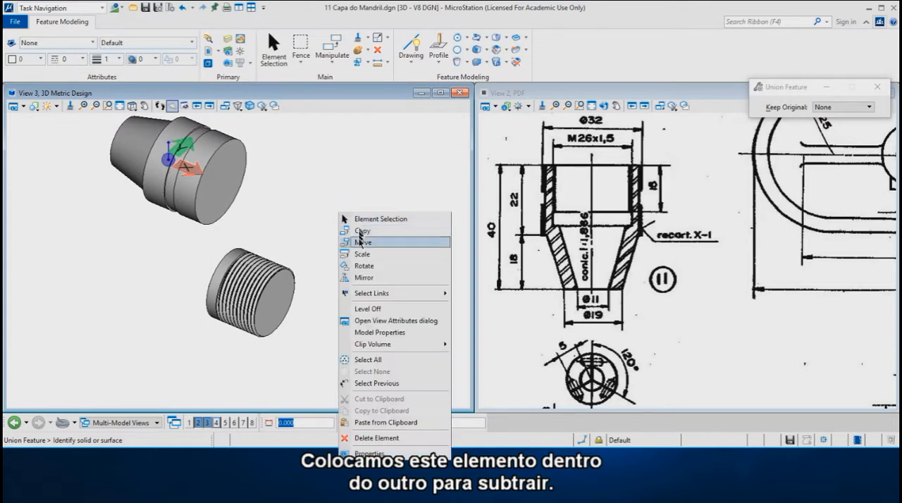
{"action": "left_click", "coordinate": [360, 242]}
{"action": "scroll", "coordinate": [264, 300], "scroll_direction": "up", "scroll_amount": 3}
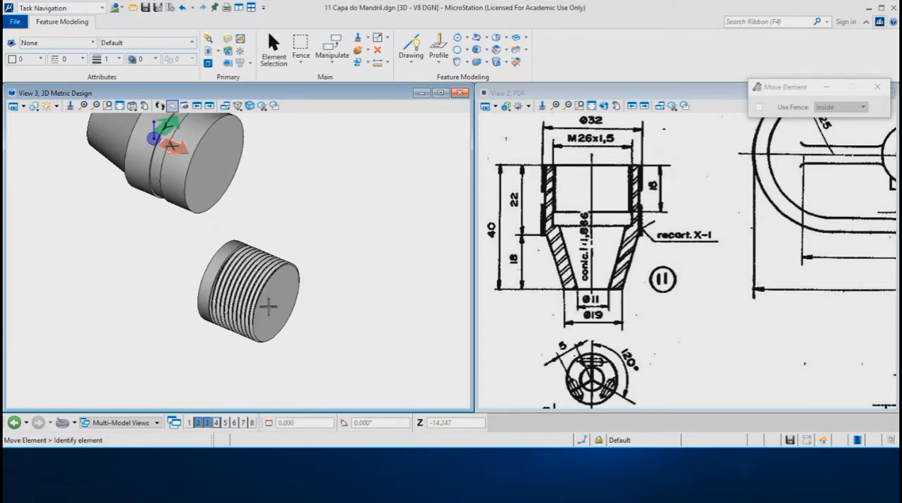
{"action": "scroll", "coordinate": [269, 306], "scroll_direction": "up", "scroll_amount": 2}
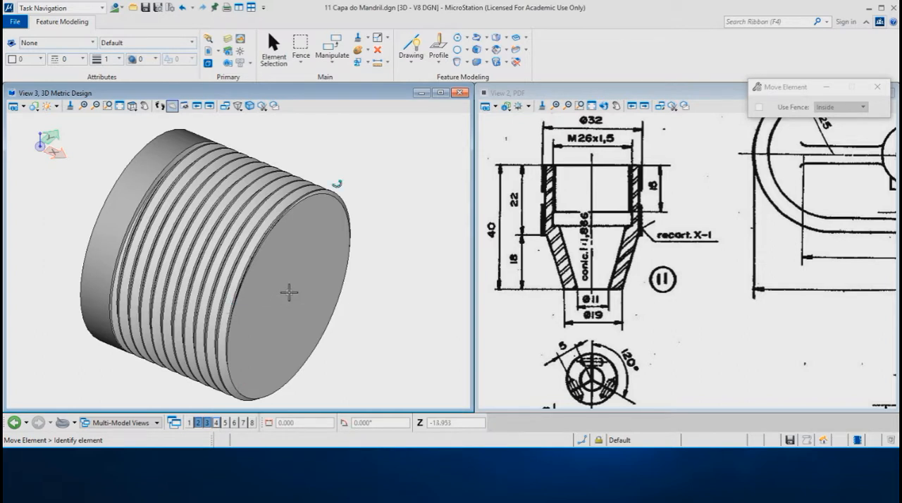
{"action": "left_click", "coordinate": [289, 293]}
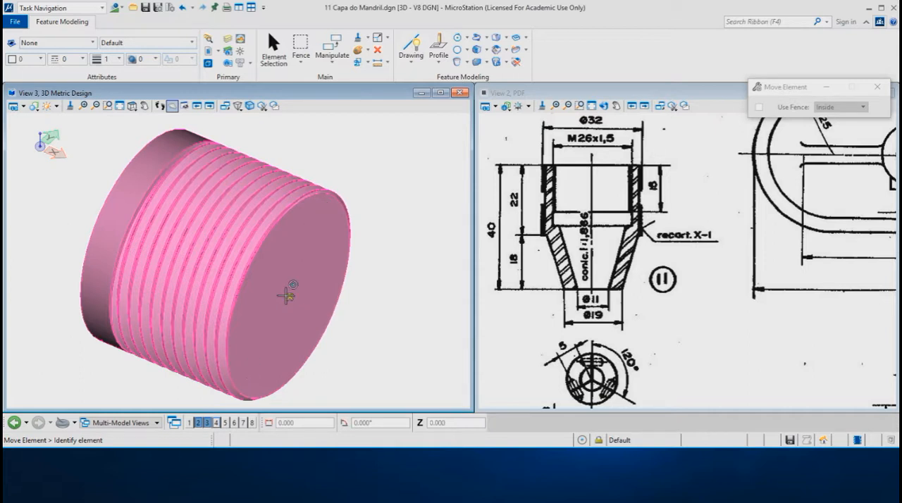
{"action": "left_click", "coordinate": [286, 295]}
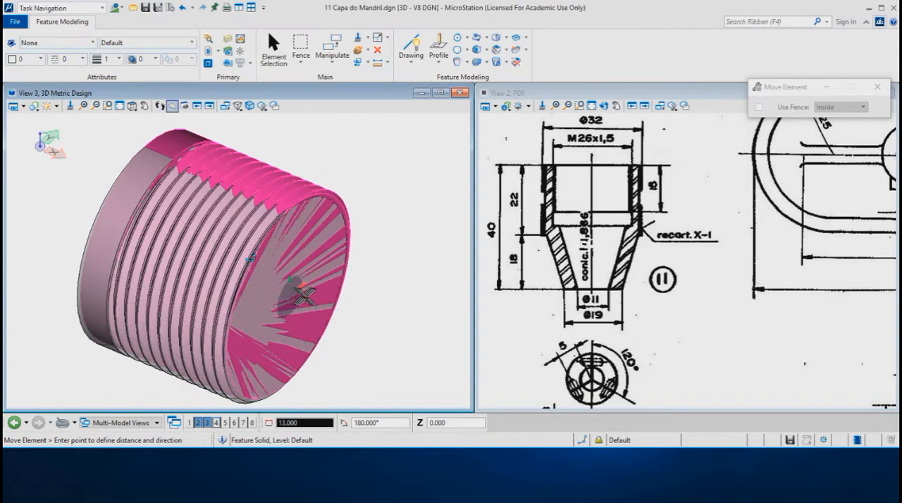
{"action": "scroll", "coordinate": [303, 293], "scroll_direction": "down", "scroll_amount": 3}
{"action": "scroll", "coordinate": [383, 310], "scroll_direction": "down", "scroll_amount": 2}
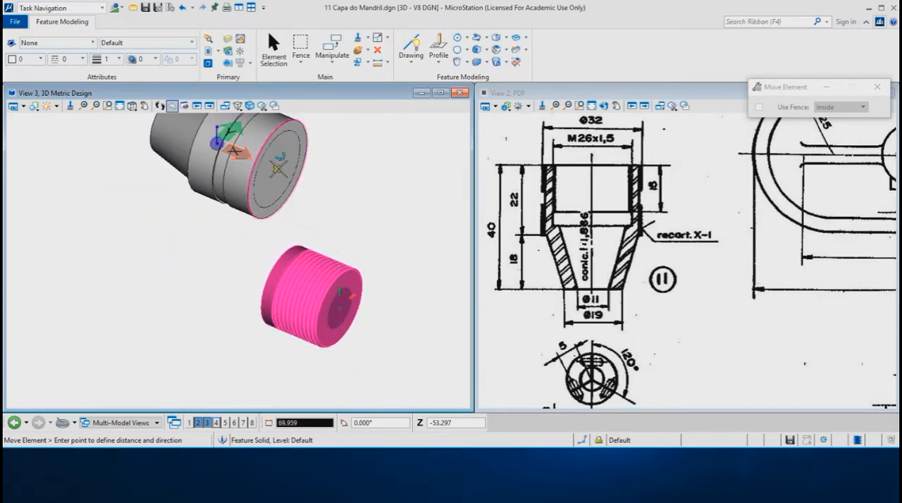
{"action": "left_click", "coordinate": [277, 169]}
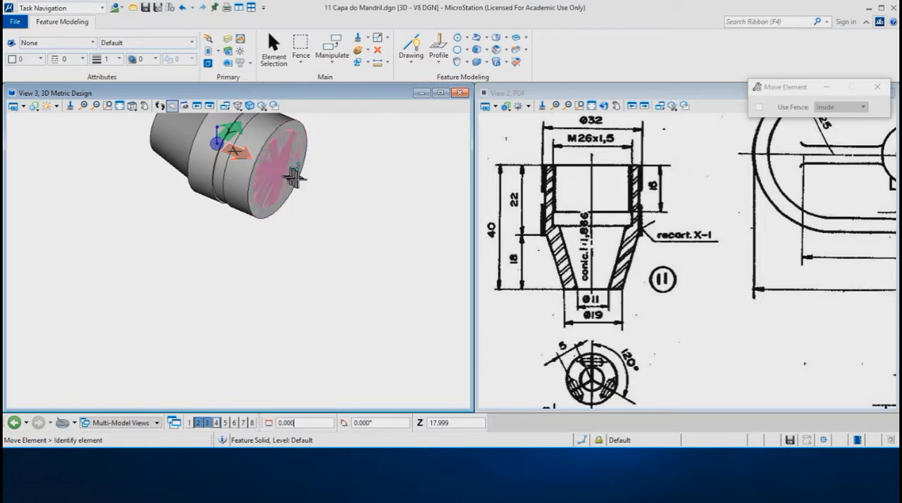
Subtract the threaded solid from the cap body with the Difference Feature, keeping no originals
{"action": "scroll", "coordinate": [225, 262], "scroll_direction": "down", "scroll_amount": 1}
{"action": "scroll", "coordinate": [268, 164], "scroll_direction": "up", "scroll_amount": 2}
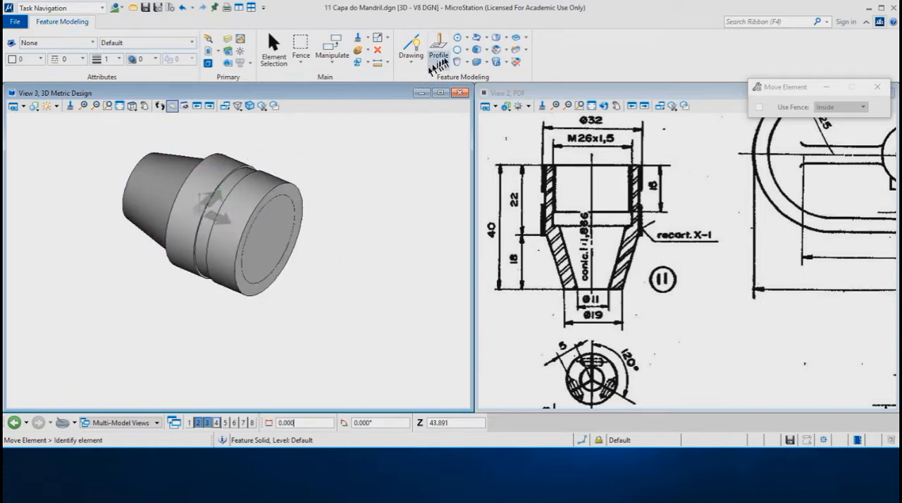
{"action": "left_click", "coordinate": [486, 63]}
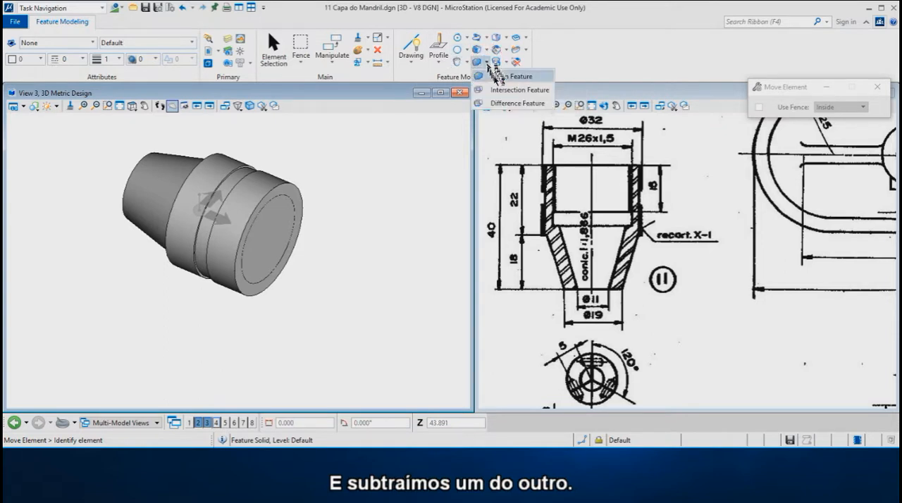
{"action": "left_click", "coordinate": [509, 103]}
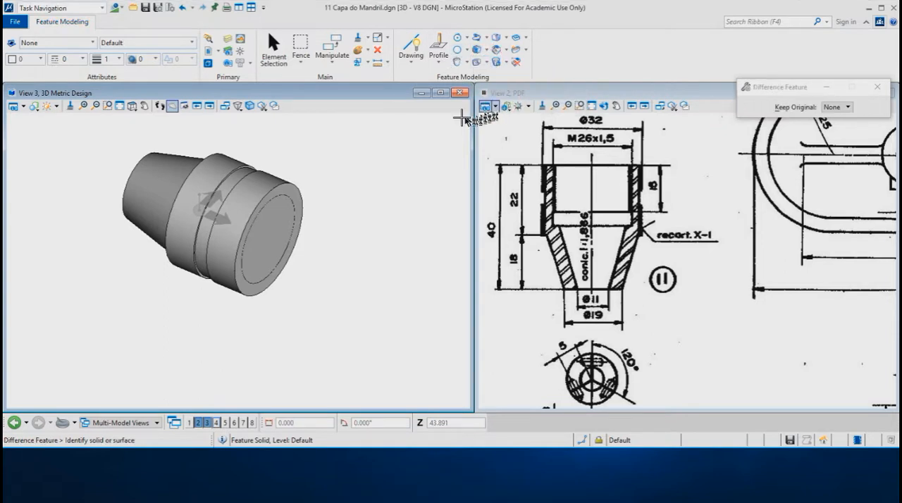
{"action": "left_click", "coordinate": [295, 197]}
{"action": "left_click", "coordinate": [282, 217]}
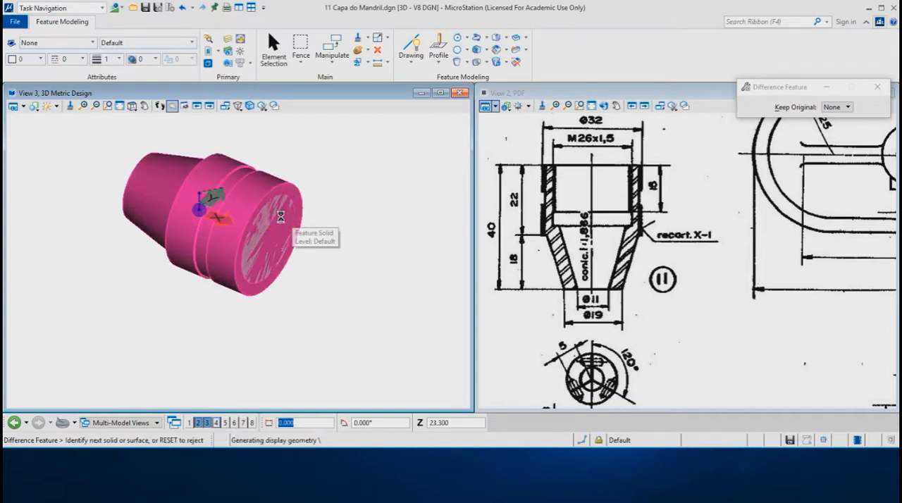
{"action": "left_click", "coordinate": [341, 224]}
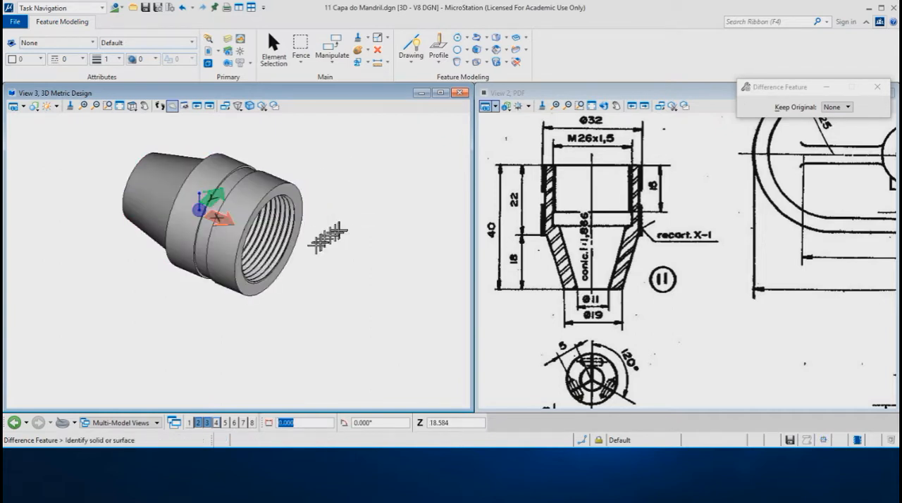
Examine the internal thread in the cap's open end and the outside of its tapered end
{"action": "scroll", "coordinate": [264, 242], "scroll_direction": "up", "scroll_amount": 4}
{"action": "middle_click_drag", "start_coordinate": [376, 262], "coordinate": [378, 241], "text": "shift"}
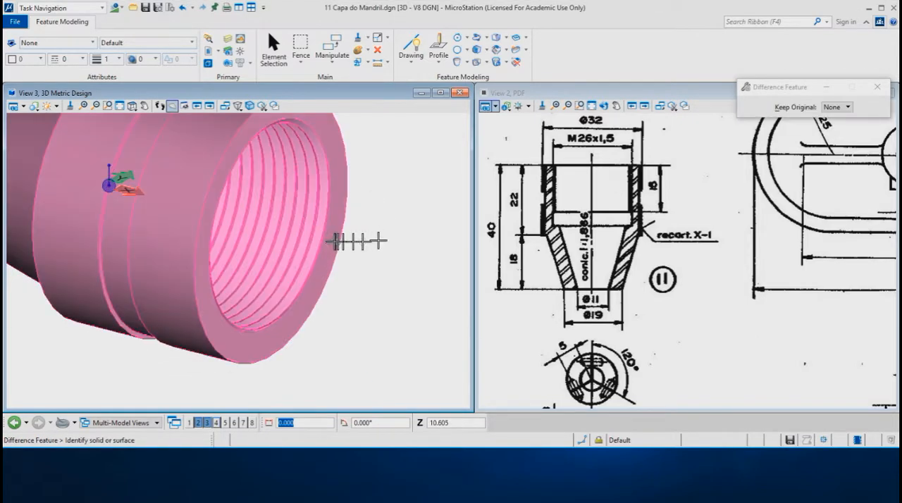
{"action": "scroll", "coordinate": [338, 247], "scroll_direction": "down", "scroll_amount": 3}
{"action": "middle_click_drag", "start_coordinate": [327, 254], "coordinate": [287, 322], "text": "shift"}
{"action": "middle_click_drag", "start_coordinate": [259, 209], "coordinate": [268, 160], "text": "shift"}
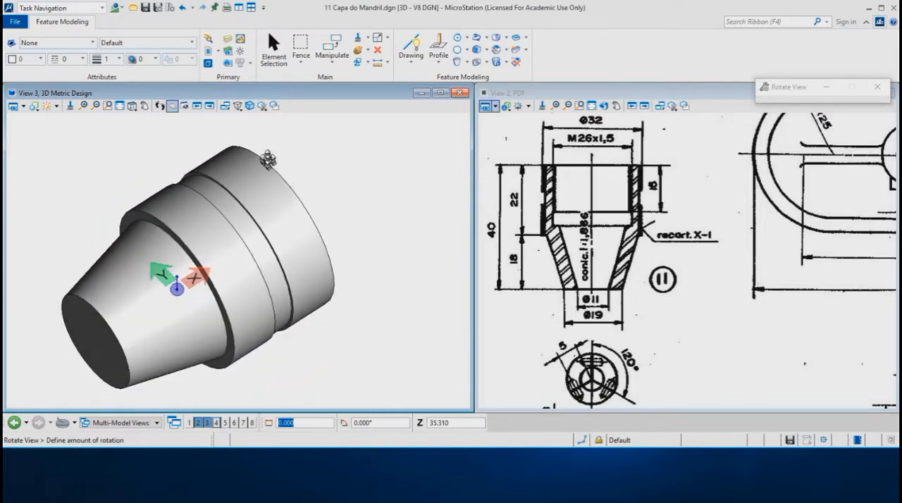
{"action": "scroll", "coordinate": [332, 156], "scroll_direction": "down", "scroll_amount": 3}
{"action": "scroll", "coordinate": [319, 195], "scroll_direction": "up", "scroll_amount": 2}
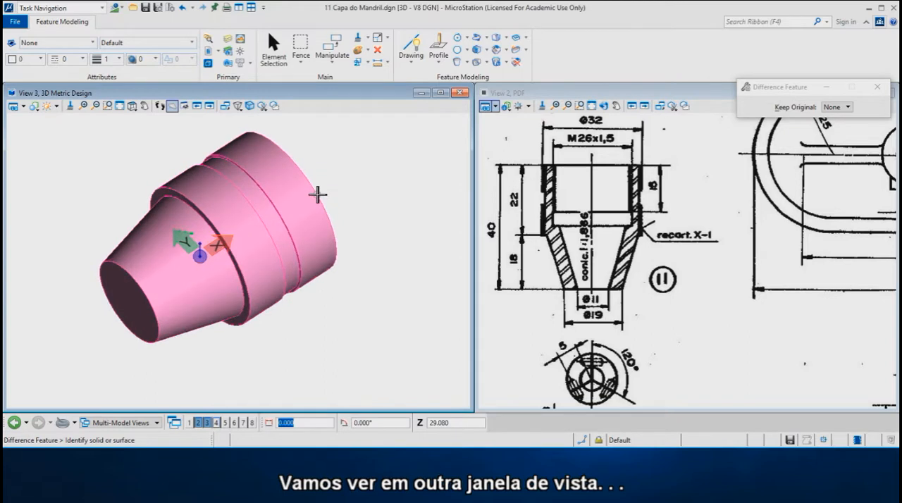
Open View 4 with the top view of the cap and enlarge its window over the PDF drawing
{"action": "left_click", "coordinate": [217, 422]}
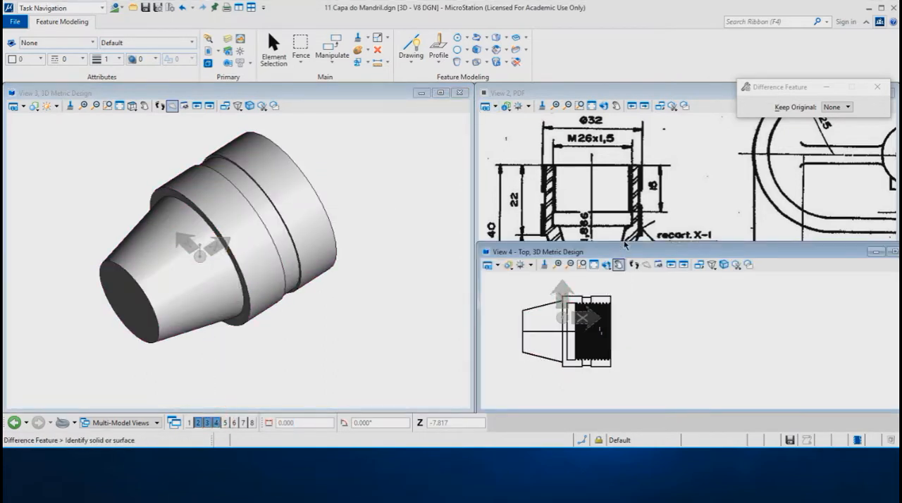
{"action": "left_click_drag", "start_coordinate": [624, 245], "coordinate": [623, 130]}
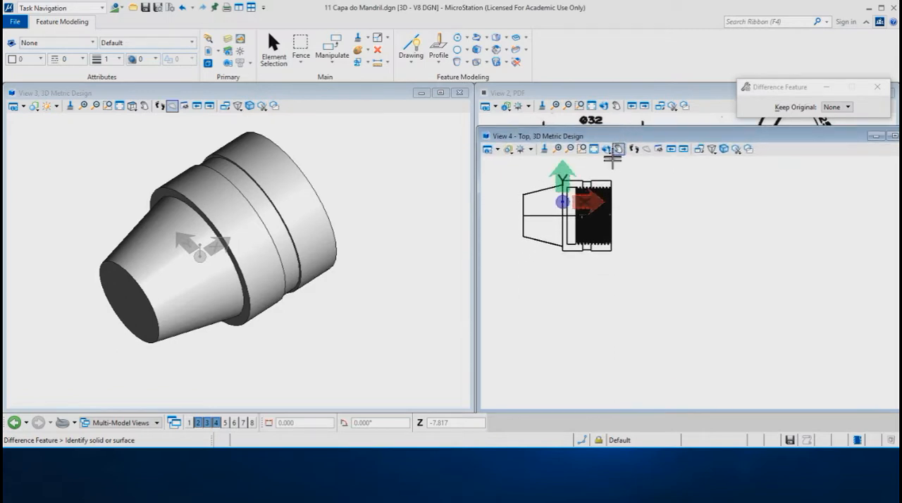
{"action": "scroll", "coordinate": [617, 303], "scroll_direction": "down", "scroll_amount": 3}
{"action": "scroll", "coordinate": [503, 230], "scroll_direction": "up", "scroll_amount": 2}
{"action": "middle_click_drag", "start_coordinate": [503, 230], "coordinate": [520, 226]}
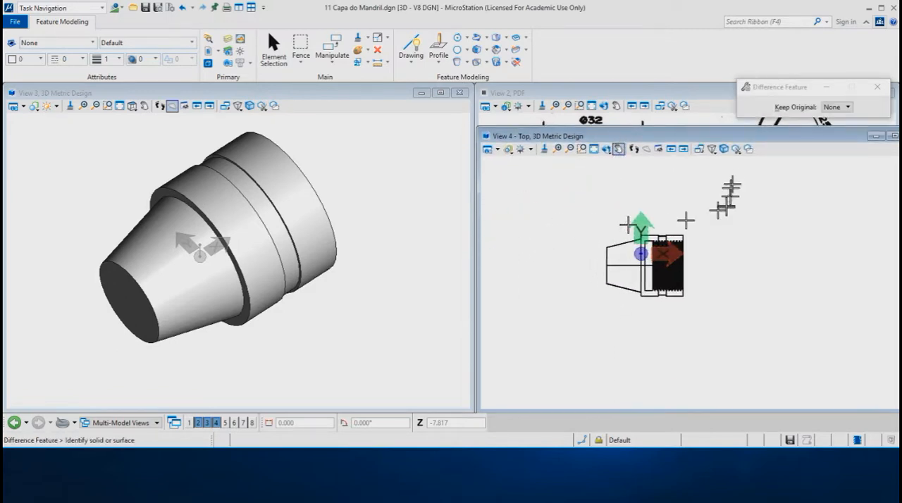
Create a fitted section parallel to the top plane in View 4 and inspect the cap's sectioned interior
{"action": "left_click", "coordinate": [736, 149]}
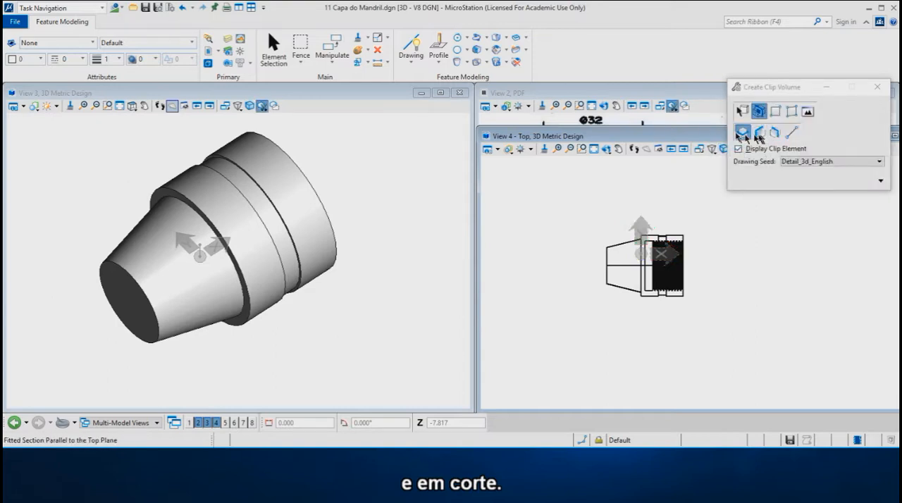
{"action": "left_click", "coordinate": [743, 133]}
{"action": "left_click", "coordinate": [731, 269]}
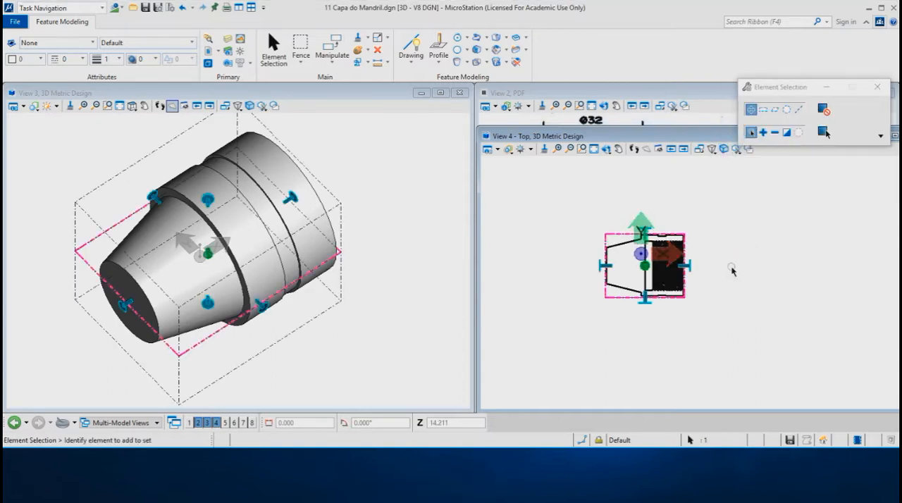
{"action": "scroll", "coordinate": [655, 254], "scroll_direction": "up", "scroll_amount": 4}
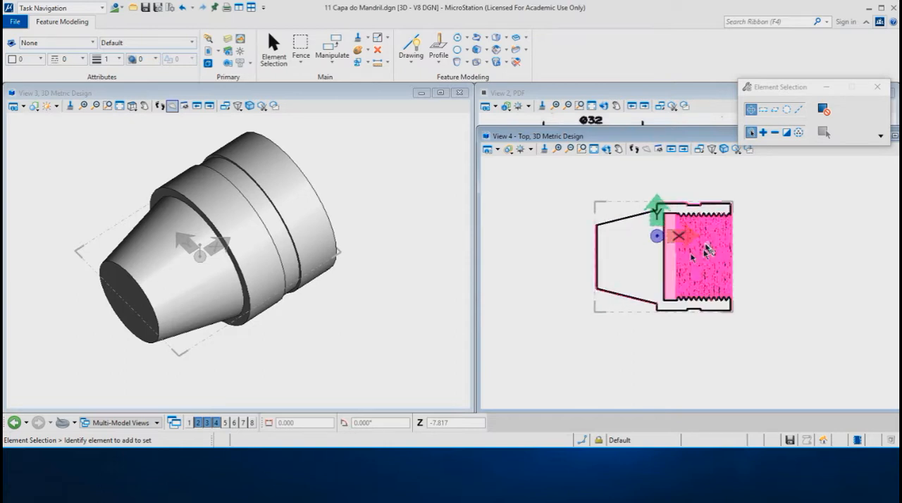
{"action": "scroll", "coordinate": [650, 248], "scroll_direction": "up", "scroll_amount": 1}
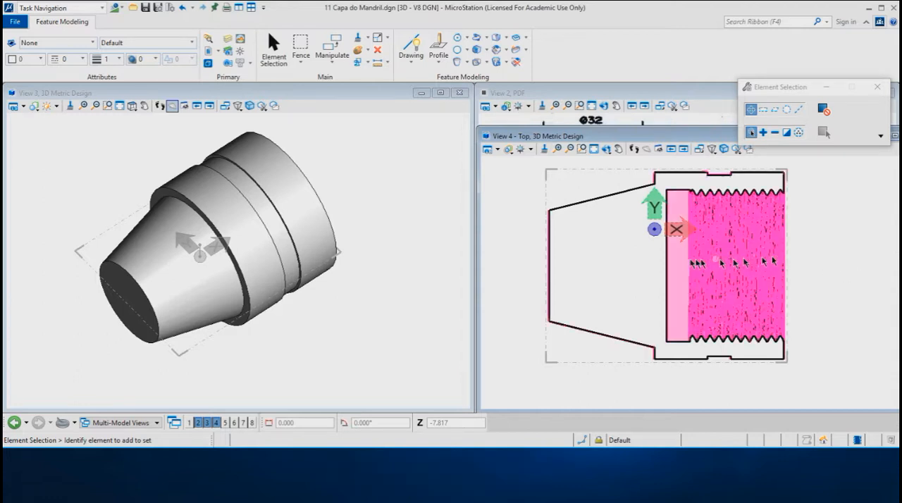
{"action": "left_click", "coordinate": [555, 258]}
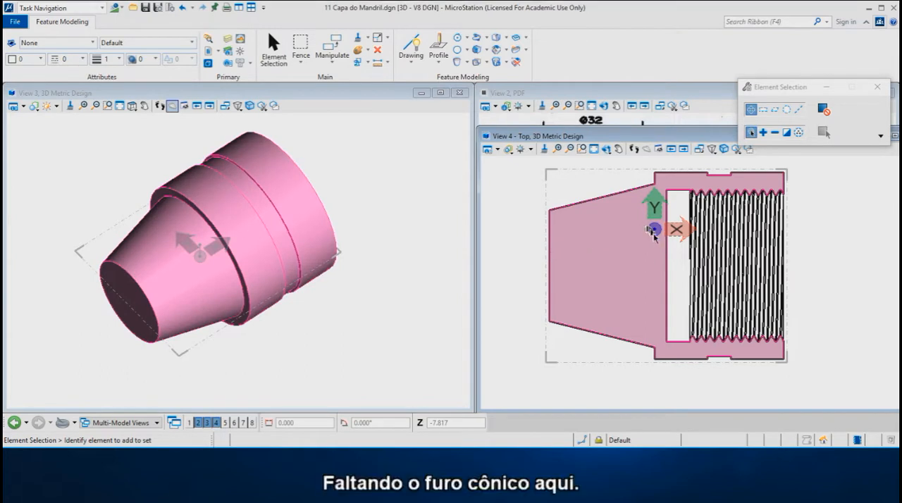
Set up a simple Hole Feature to the next face, normal to the face, with diameter 11 and draft angle -14.094°, per the PDF drawing
{"action": "middle_click_drag", "start_coordinate": [241, 312], "coordinate": [222, 295], "text": "shift"}
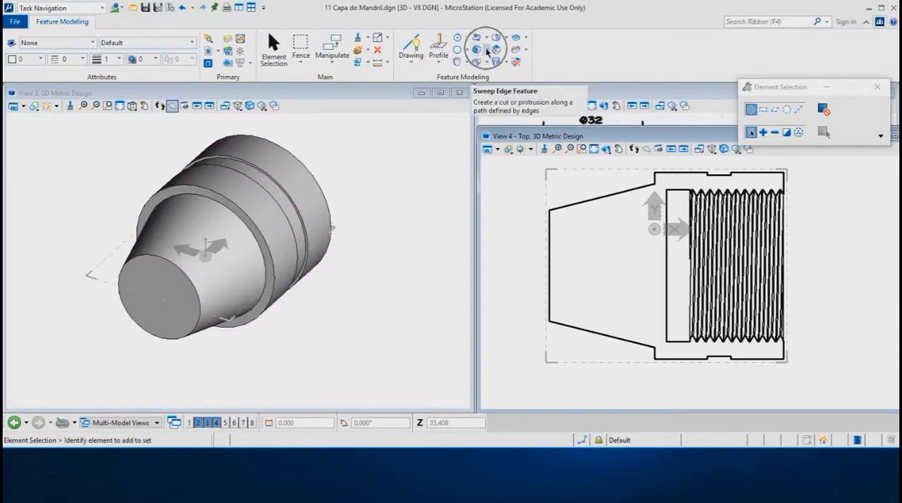
{"action": "left_click", "coordinate": [378, 93]}
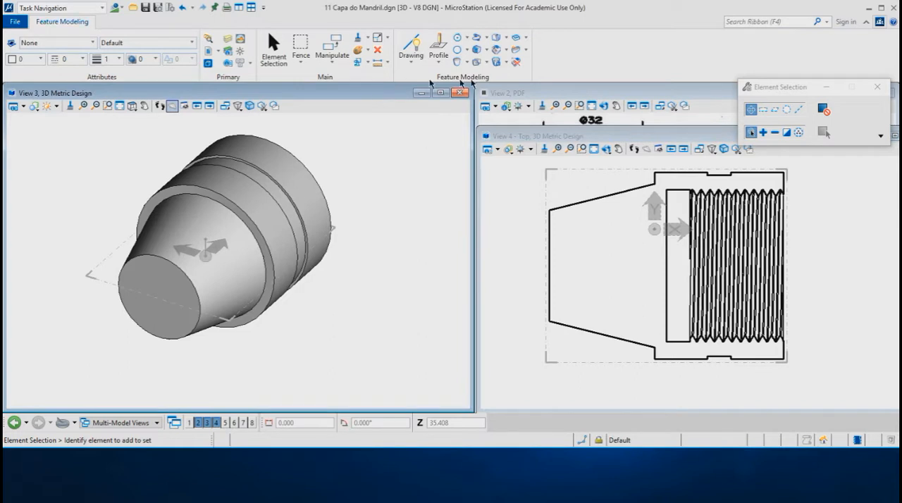
{"action": "left_click", "coordinate": [487, 50]}
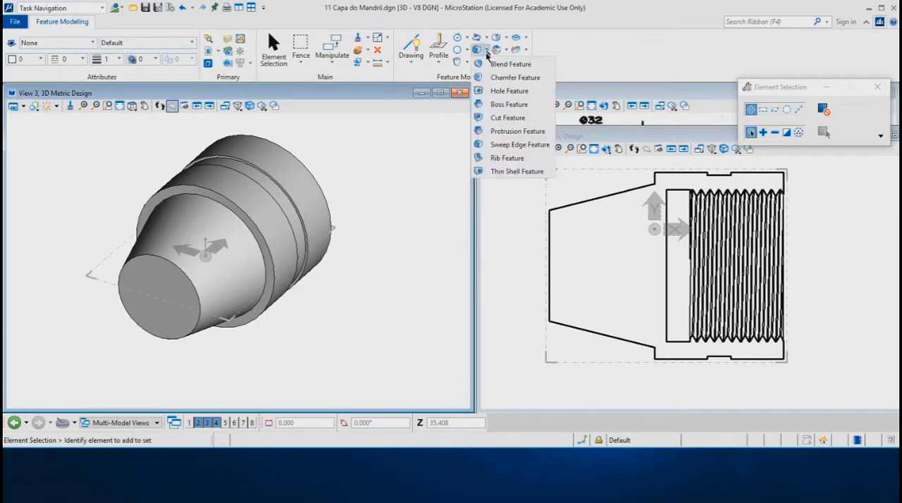
{"action": "left_click", "coordinate": [499, 92]}
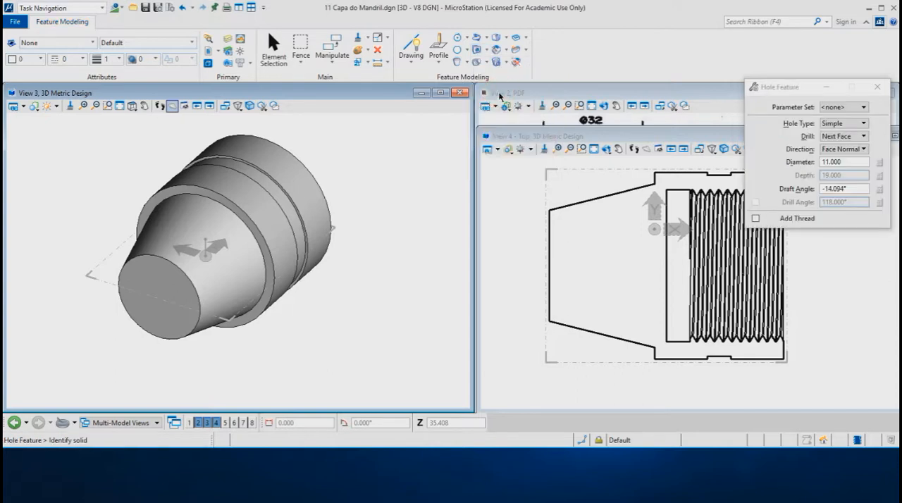
{"action": "left_click_drag", "start_coordinate": [607, 134], "coordinate": [603, 357]}
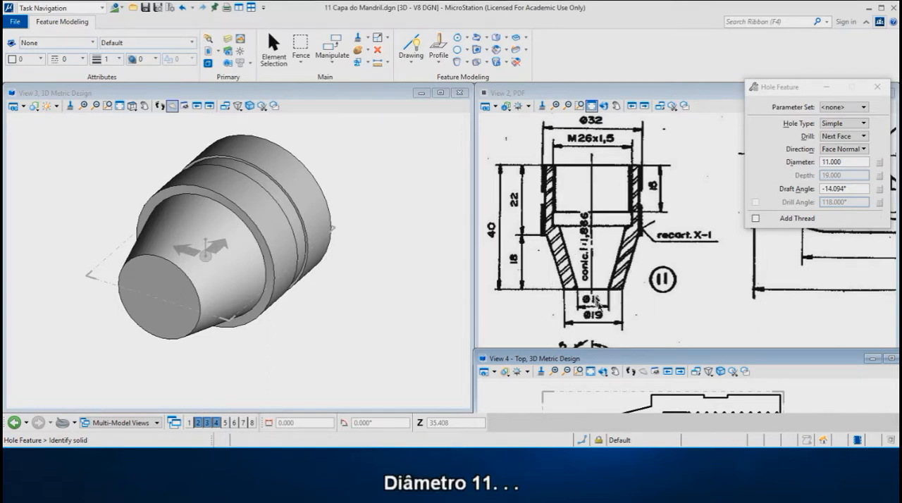
{"action": "left_click_drag", "start_coordinate": [624, 358], "coordinate": [620, 123]}
{"action": "left_click", "coordinate": [846, 162]}
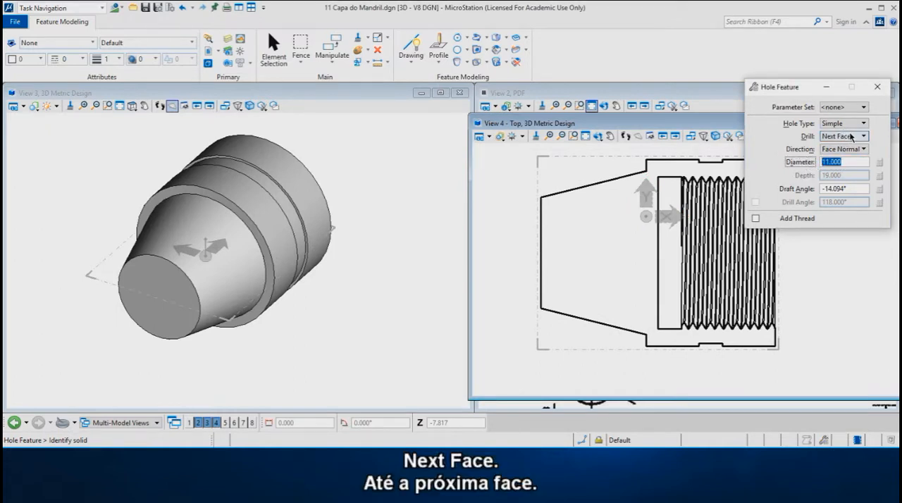
{"action": "left_click", "coordinate": [851, 136]}
{"action": "left_click", "coordinate": [844, 134]}
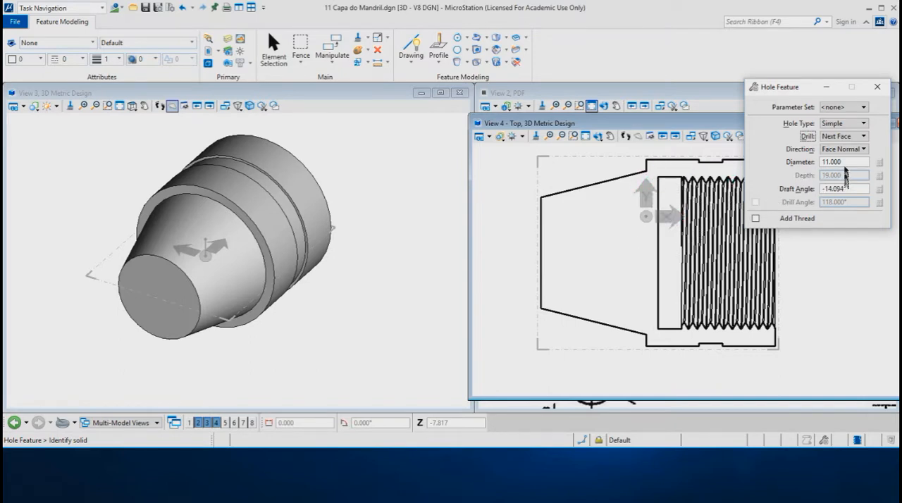
{"action": "left_click", "coordinate": [810, 188]}
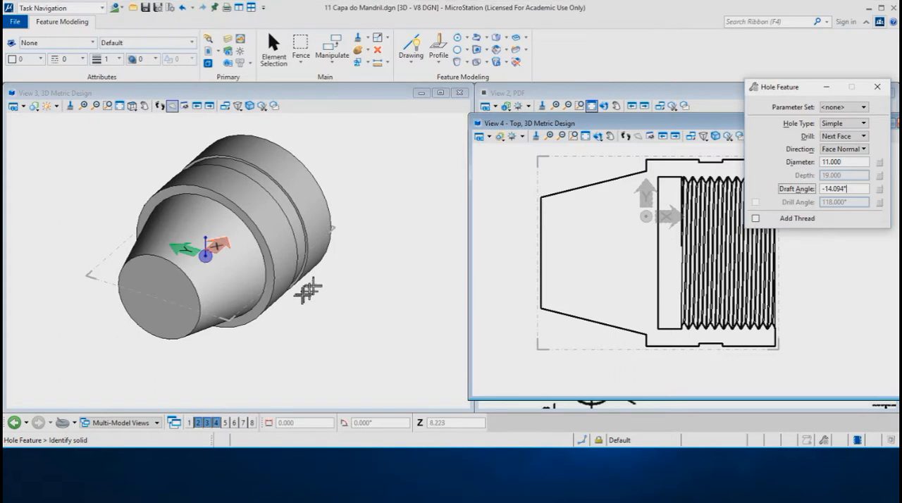
Cut the conical hole into the cap at the centre of its small end face
{"action": "left_click", "coordinate": [193, 325]}
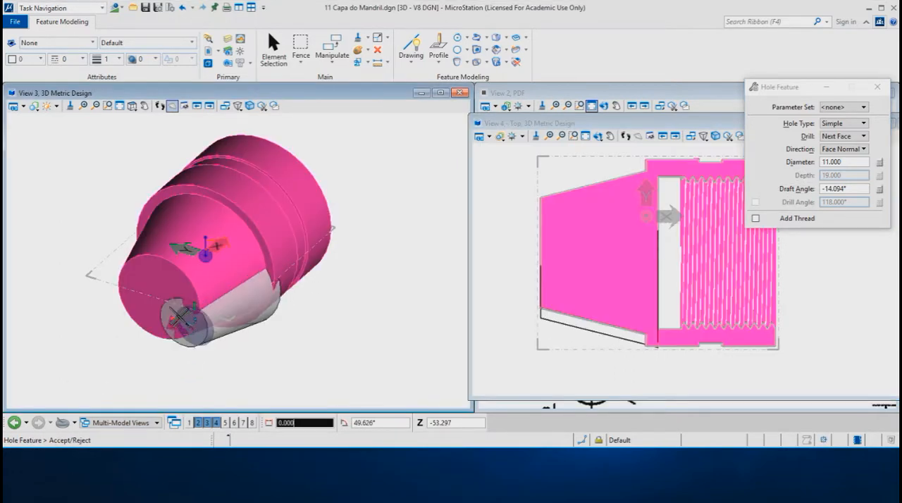
{"action": "key", "text": "c"}
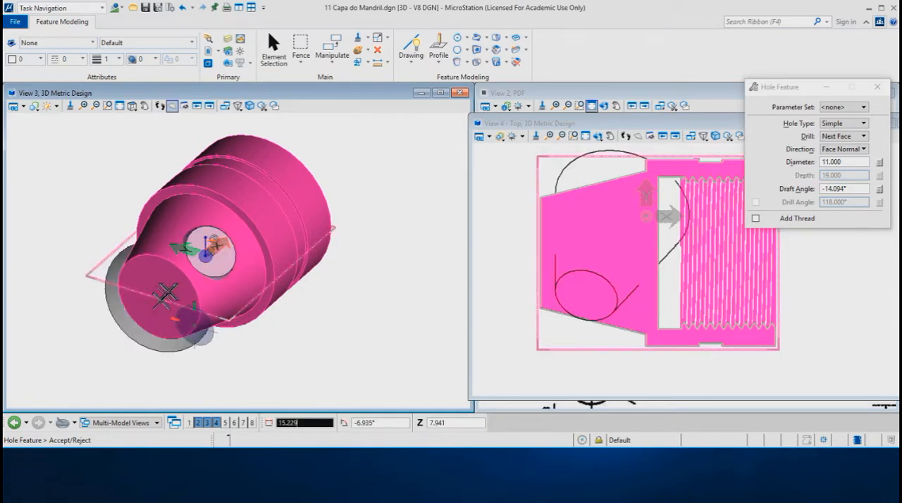
{"action": "left_click", "coordinate": [160, 298]}
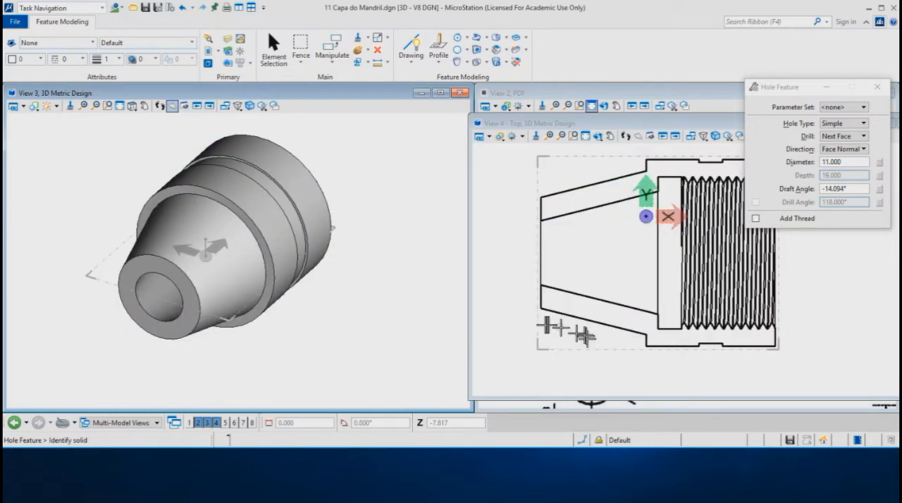
Move View 4 beside the PDF drawing to compare the sectioned cap with it, and close View 4
{"action": "scroll", "coordinate": [540, 324], "scroll_direction": "down", "scroll_amount": 1}
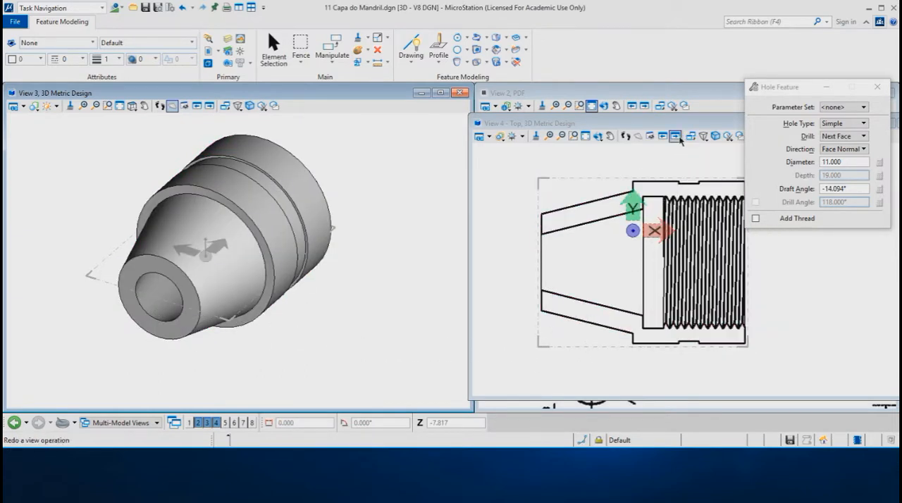
{"action": "mouse_move", "coordinate": [684, 124]}
{"action": "left_mouse_down"}
{"action": "mouse_move", "coordinate": [319, 141]}
{"action": "mouse_move", "coordinate": [256, 123]}
{"action": "left_mouse_up"}
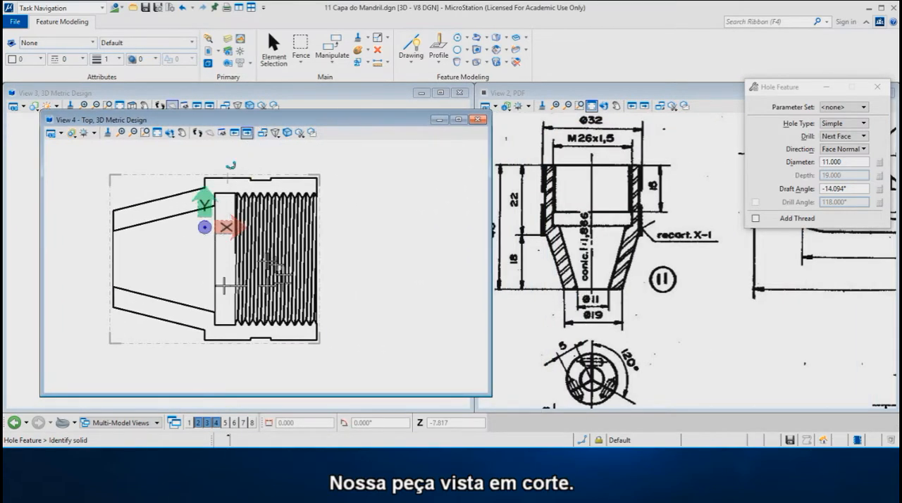
{"action": "scroll", "coordinate": [159, 269], "scroll_direction": "down", "scroll_amount": 1}
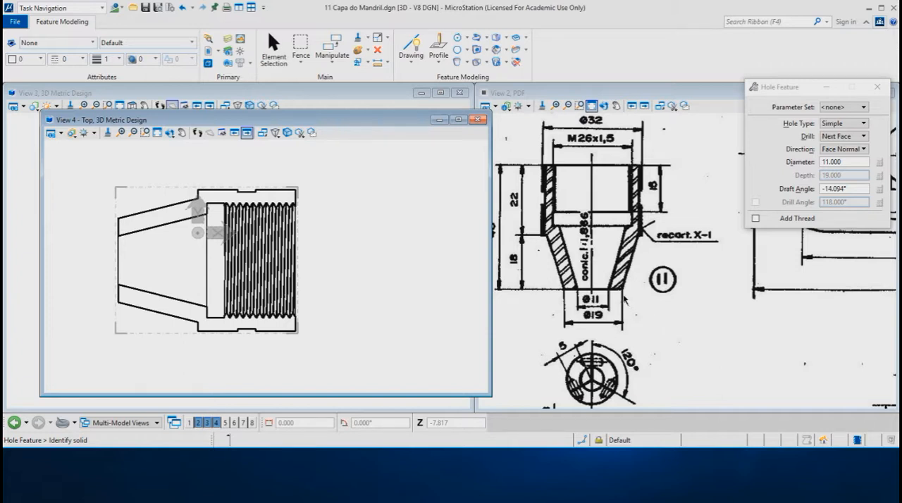
{"action": "left_click", "coordinate": [477, 121]}
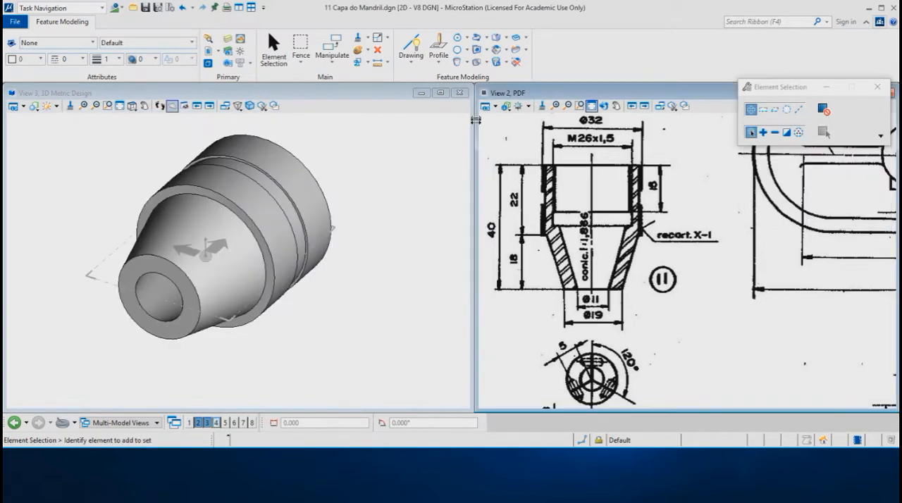
Delete the section clip element surrounding the cap in View 3
{"action": "middle_click_drag", "start_coordinate": [345, 288], "coordinate": [260, 347], "text": "shift"}
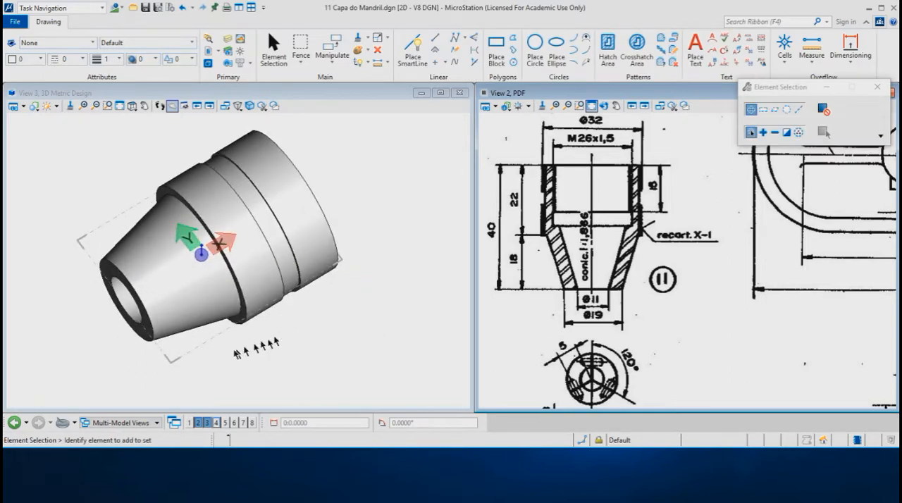
{"action": "left_click", "coordinate": [198, 348]}
{"action": "key", "text": "Delete"}
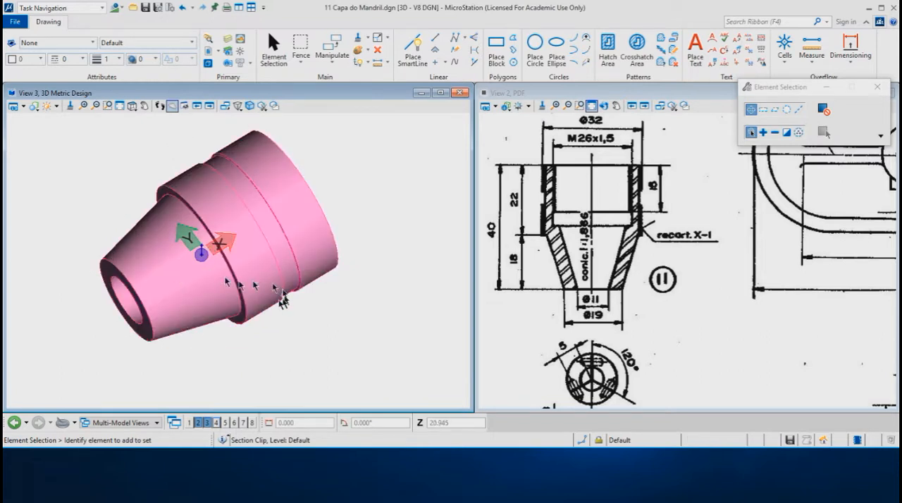
Use a temporary SmartLine across the threaded end's outer diameter, multiplied by pi, to calculate the 45° helix pitch, and cancel the line
{"action": "middle_click_drag", "start_coordinate": [362, 282], "coordinate": [166, 244], "text": "shift"}
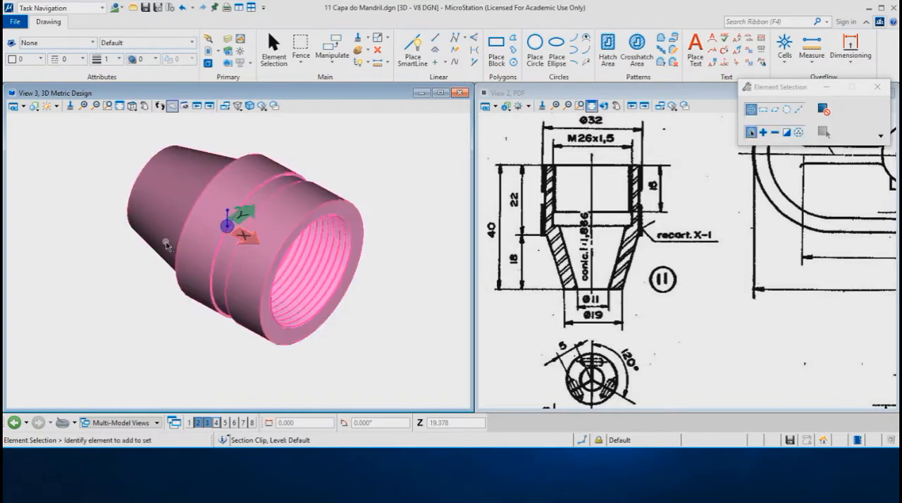
{"action": "scroll", "coordinate": [290, 185], "scroll_direction": "up", "scroll_amount": 3}
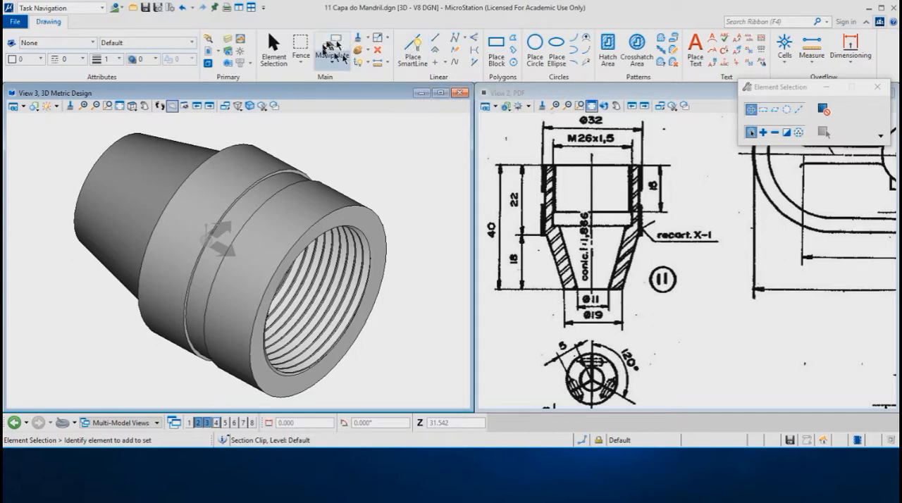
{"action": "left_click", "coordinate": [412, 47]}
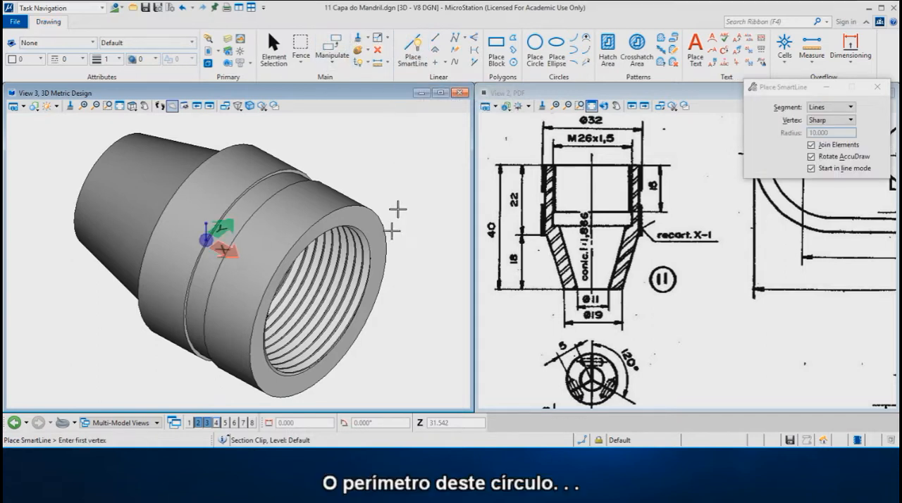
{"action": "left_click", "coordinate": [250, 352]}
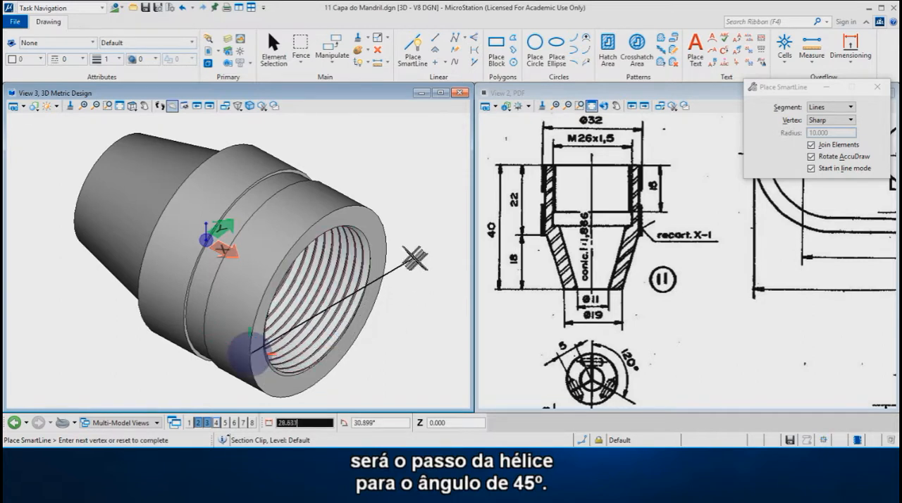
{"action": "middle_click", "coordinate": [393, 244]}
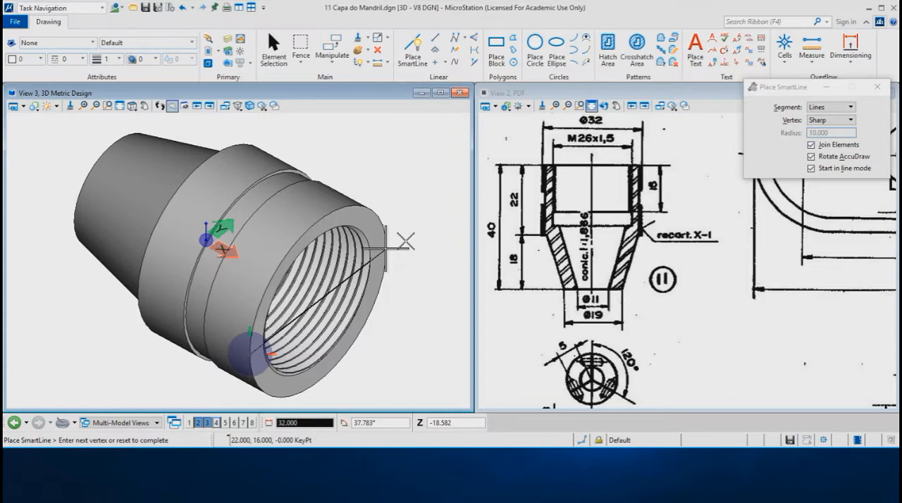
{"action": "type", "text": "*pi"}
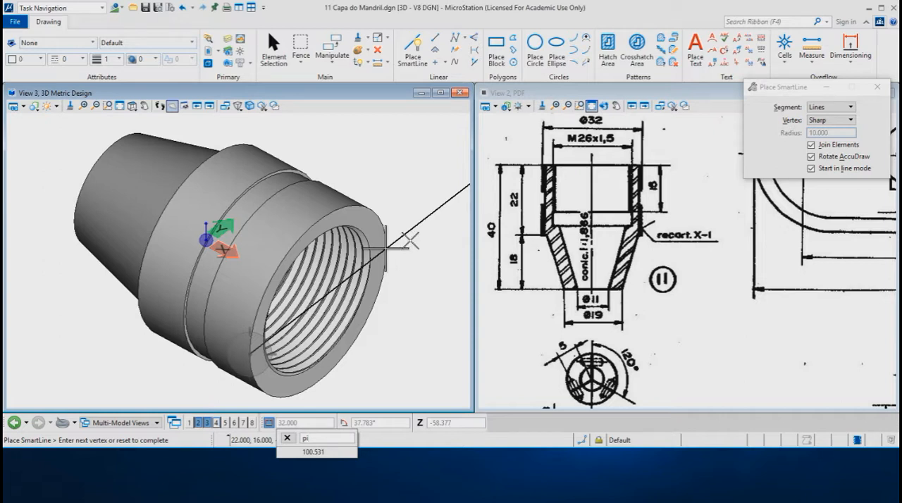
{"action": "key", "text": "Return"}
{"action": "right_click", "coordinate": [414, 234]}
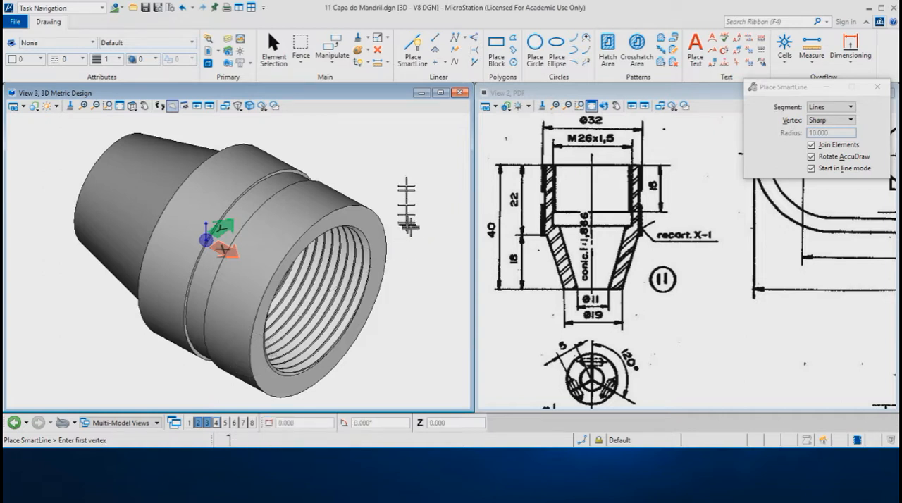
Start a left-thread Helix curve with an AccuDraw points axis, constrained only by pitch, and set the pitch to 100
{"action": "left_click", "coordinate": [98, 10]}
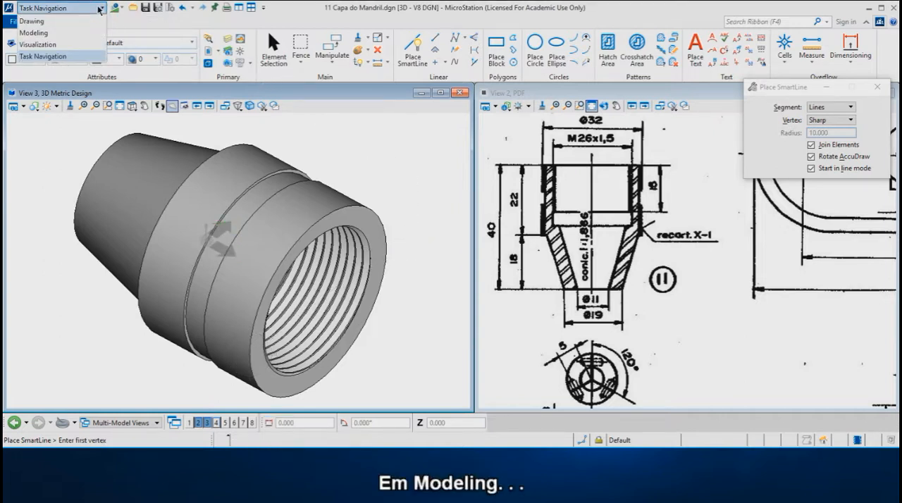
{"action": "left_click", "coordinate": [47, 35]}
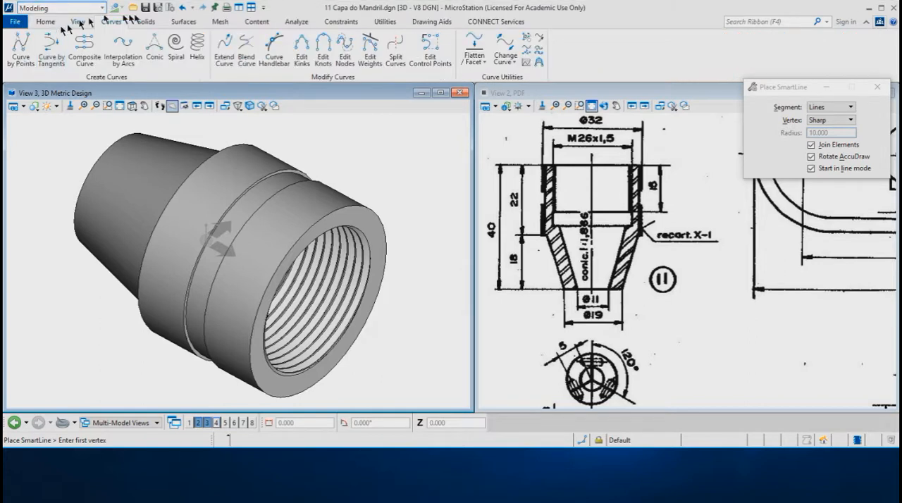
{"action": "left_click", "coordinate": [194, 47]}
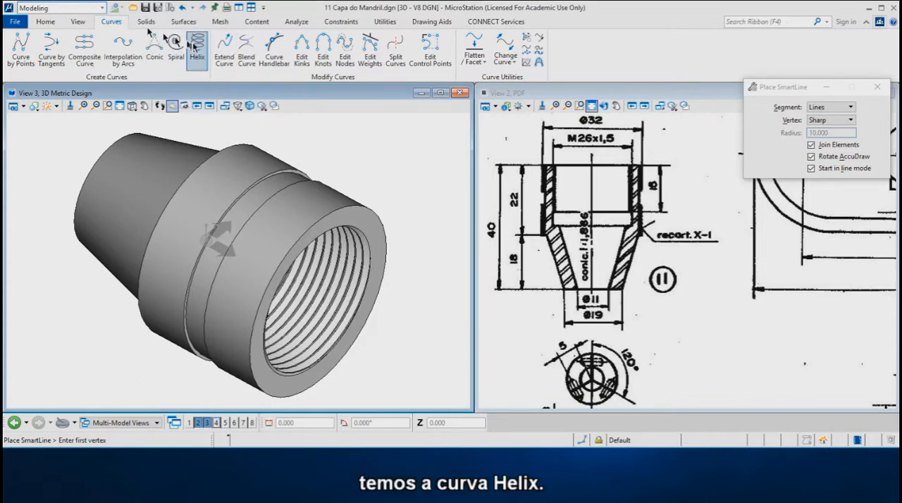
{"action": "left_click", "coordinate": [198, 47]}
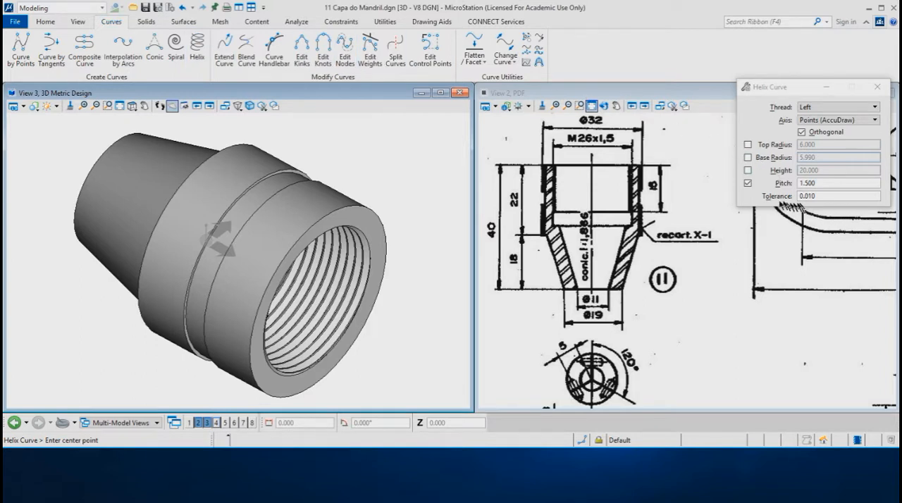
{"action": "left_click_drag", "start_coordinate": [826, 183], "coordinate": [790, 183]}
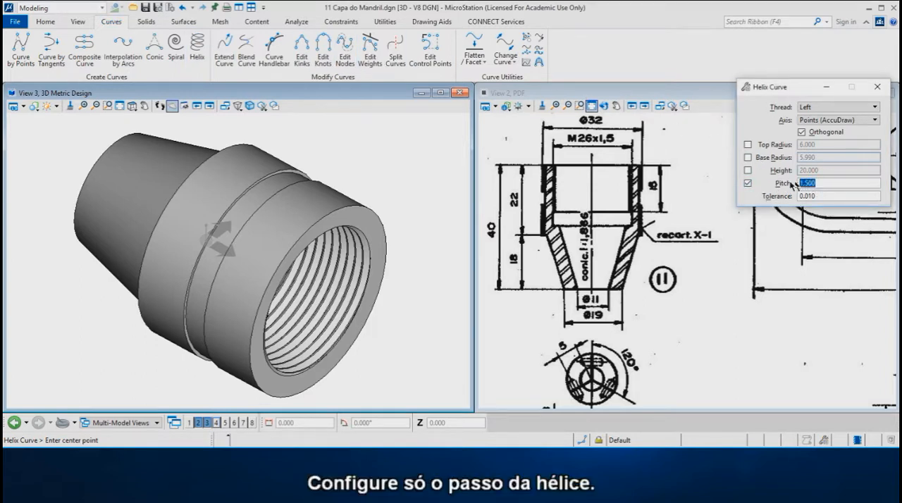
{"action": "type", "text": "10"}
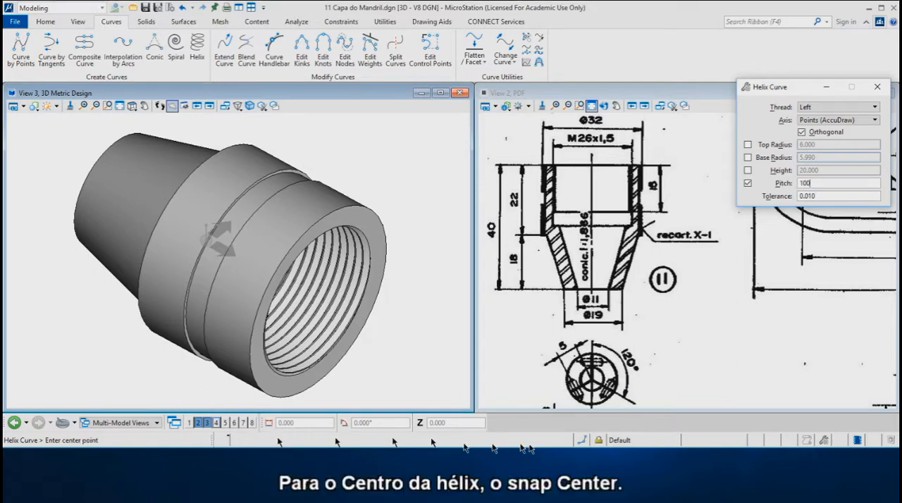
Center the left-thread helix on the threaded end's outer circular edge and set its base radius to 16.1, offset 0.1 from the edge
{"action": "left_click", "coordinate": [583, 441]}
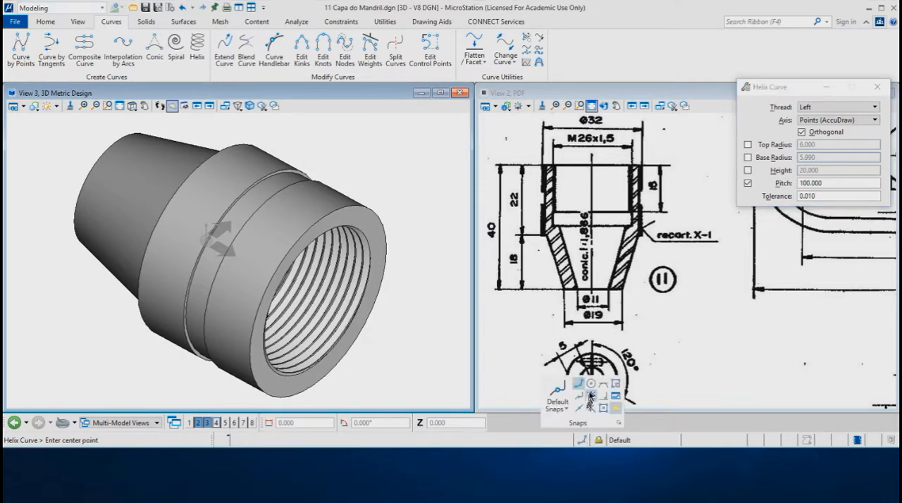
{"action": "left_click", "coordinate": [591, 384]}
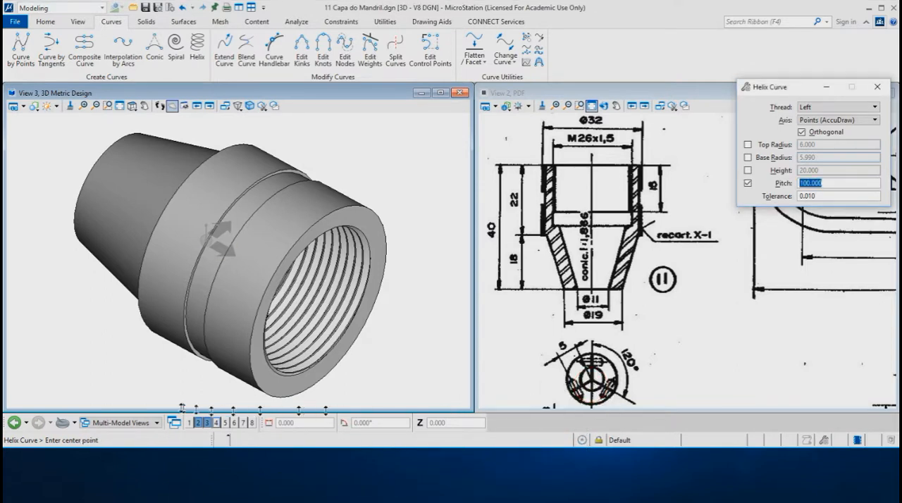
{"action": "left_click", "coordinate": [249, 360]}
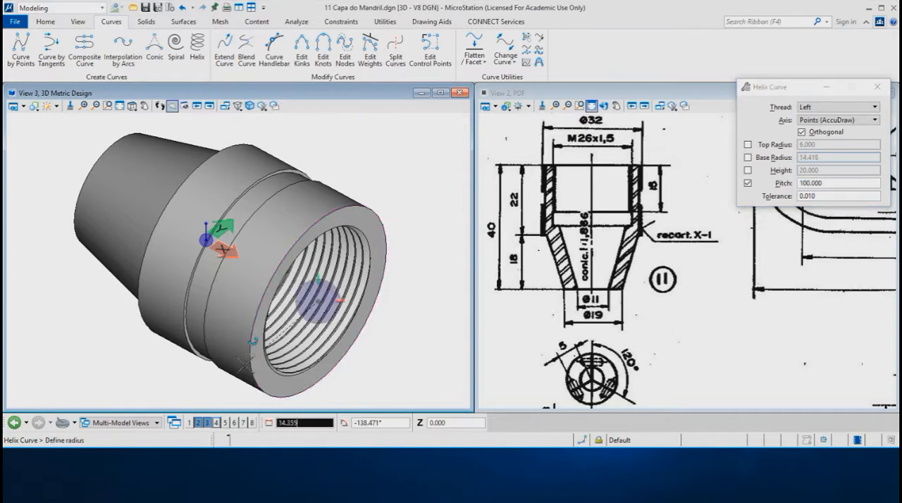
{"action": "key", "text": "t"}
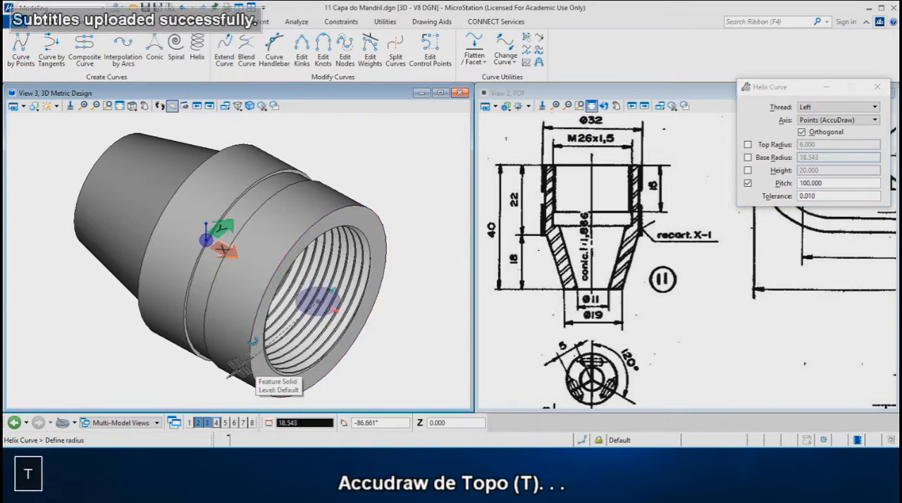
{"action": "key", "text": "Return"}
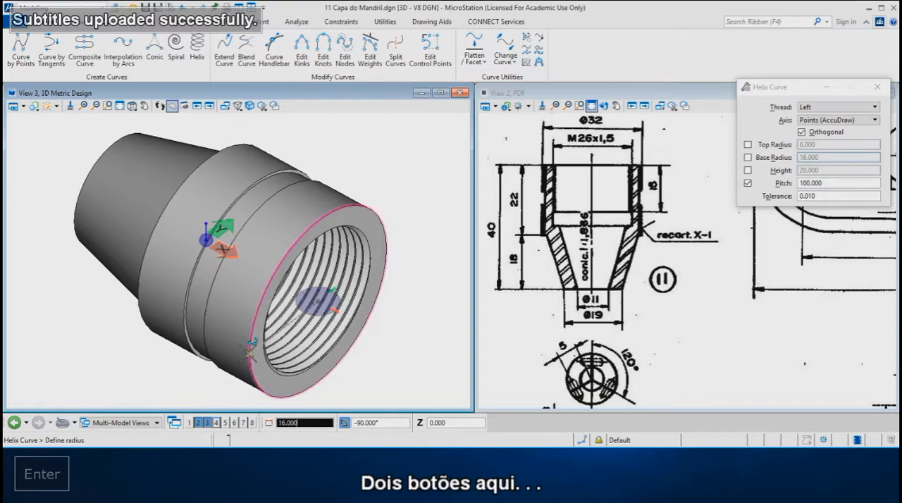
{"action": "key", "text": "plus"}
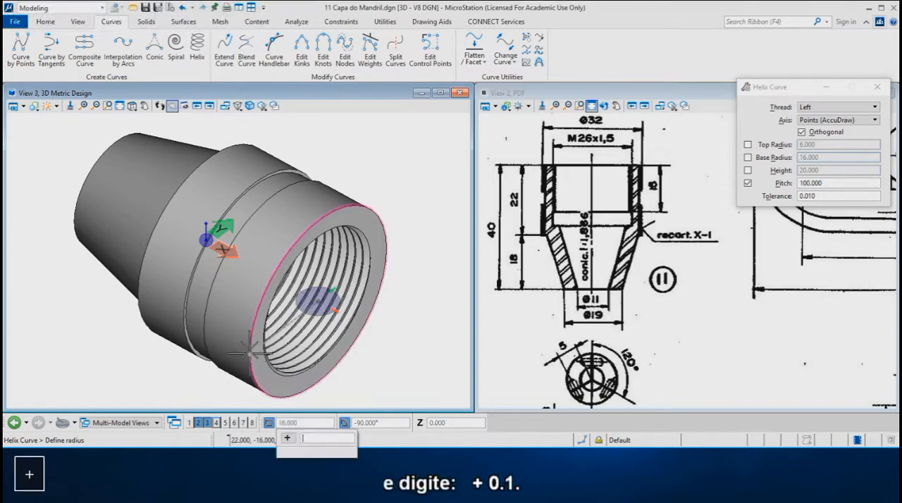
{"action": "type", "text": ".1"}
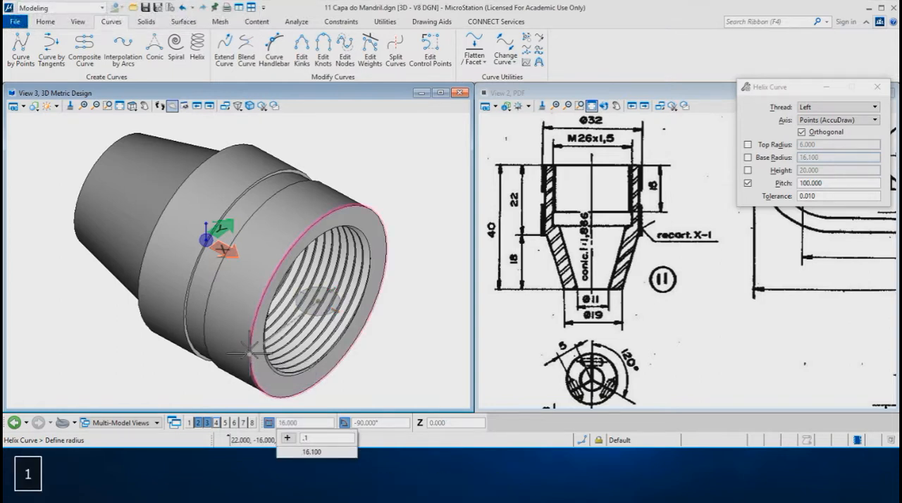
{"action": "key", "text": "Return"}
{"action": "left_click", "coordinate": [248, 350]}
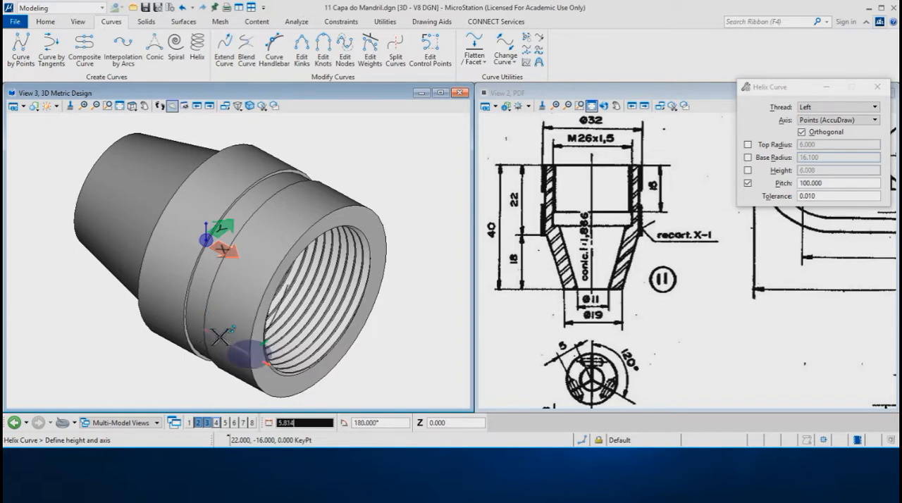
Finish the left-thread helix with a height of 9 along the cap and a top radius of 16 at the same edge point
{"action": "type", "text": "9"}
{"action": "key", "text": "Return"}
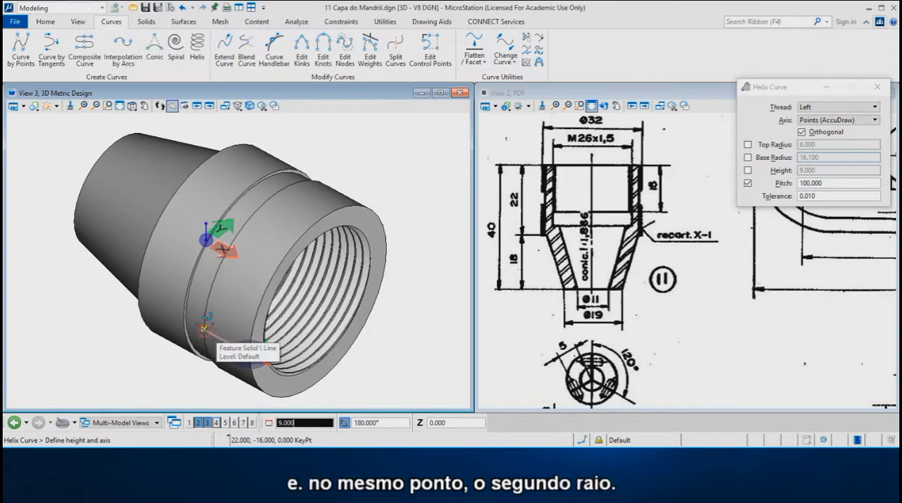
{"action": "left_click", "coordinate": [204, 328]}
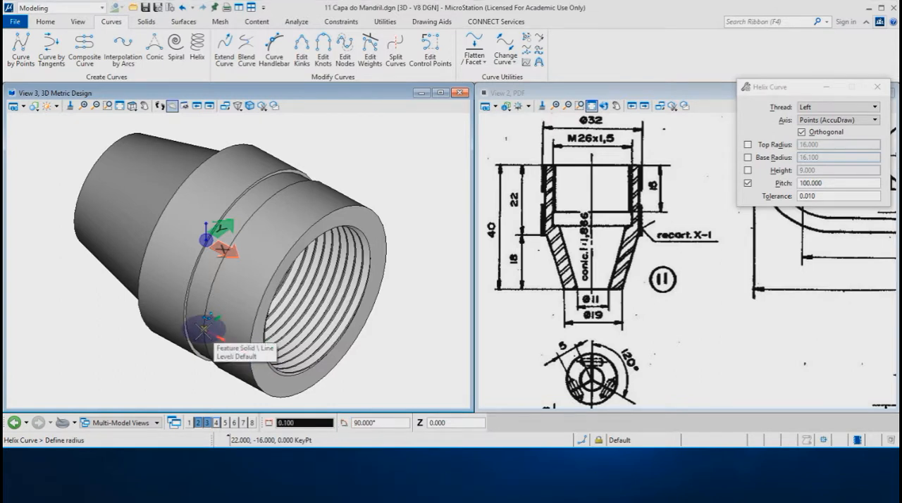
{"action": "left_click", "coordinate": [205, 329]}
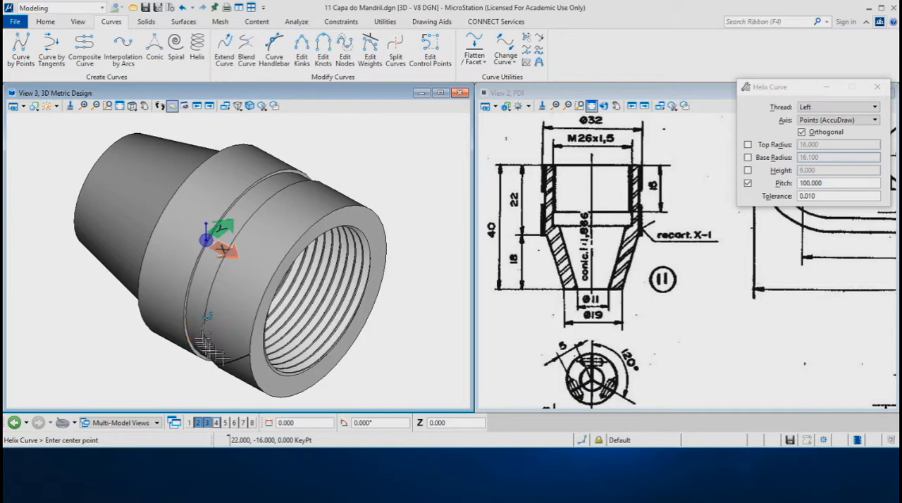
Switch the helix to a Right thread and center it on the threaded end's outer circular edge
{"action": "left_click", "coordinate": [848, 109]}
{"action": "left_click", "coordinate": [829, 100]}
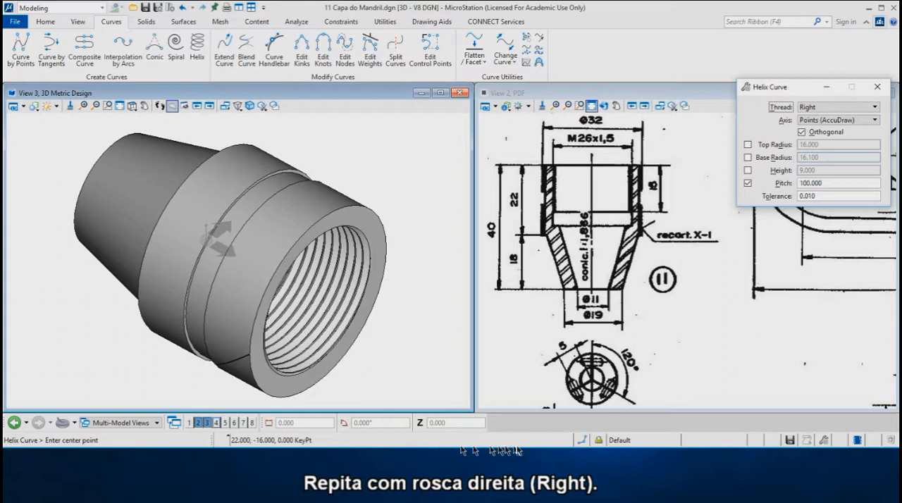
{"action": "left_click", "coordinate": [585, 440]}
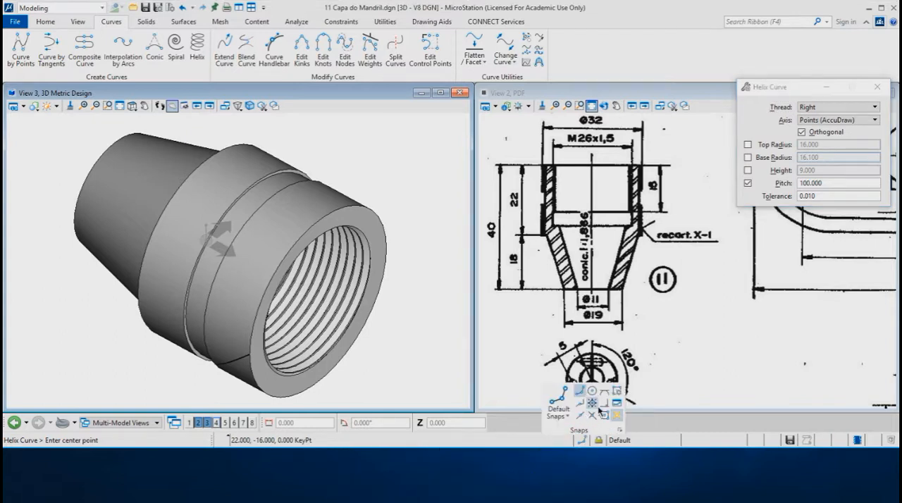
{"action": "left_click", "coordinate": [591, 392]}
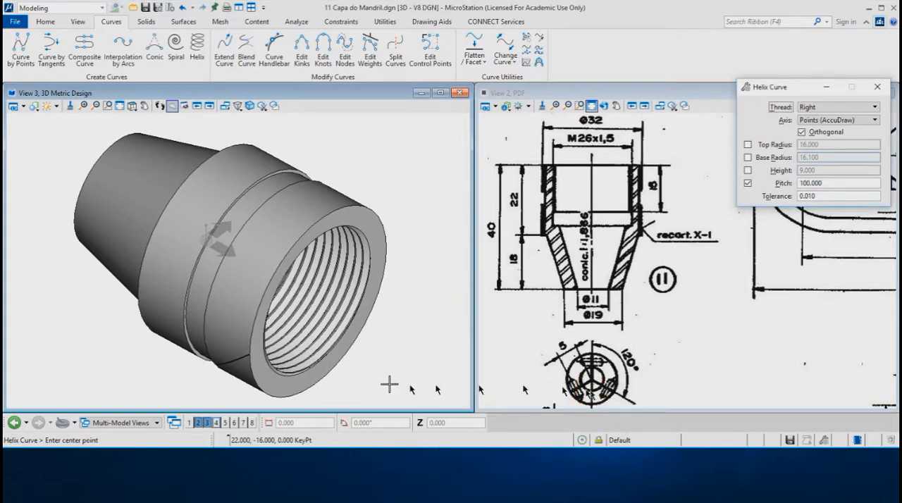
{"action": "left_click", "coordinate": [257, 312]}
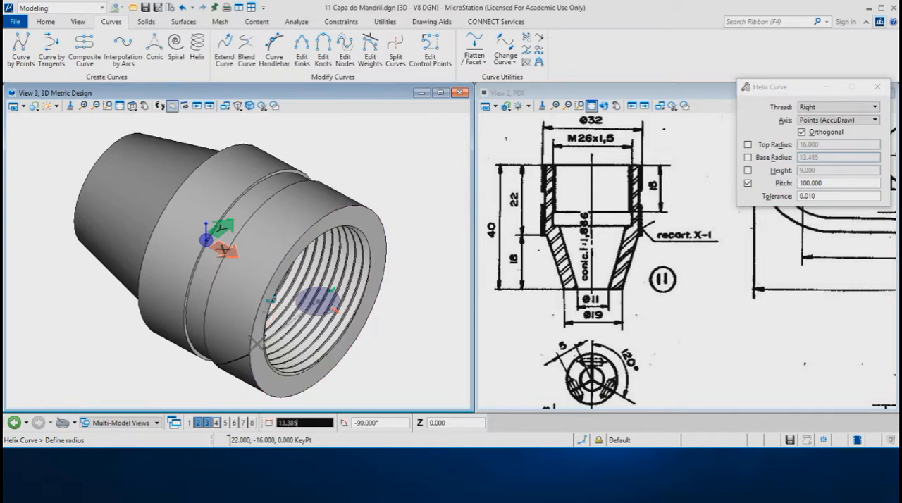
Complete the right-thread helix with base radius 16.1, using the edge point 9 along the cap for both height and top radius
{"action": "key", "text": "Return"}
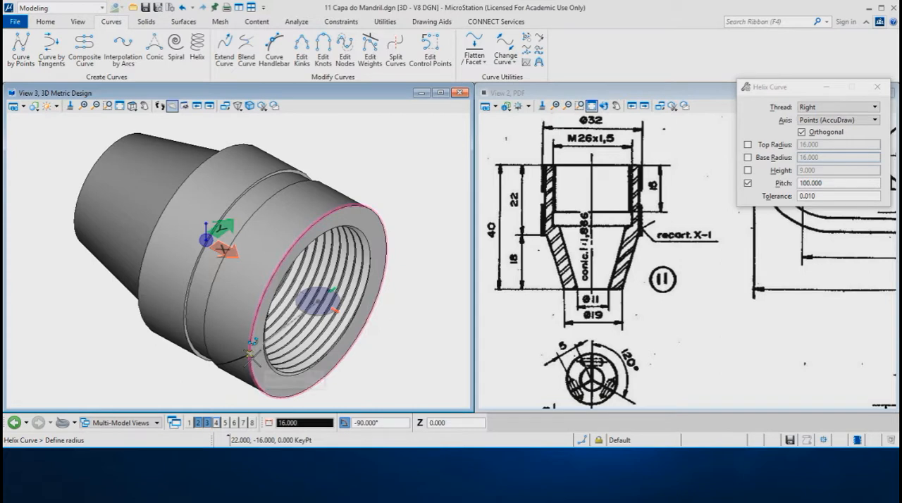
{"action": "key", "text": "plus"}
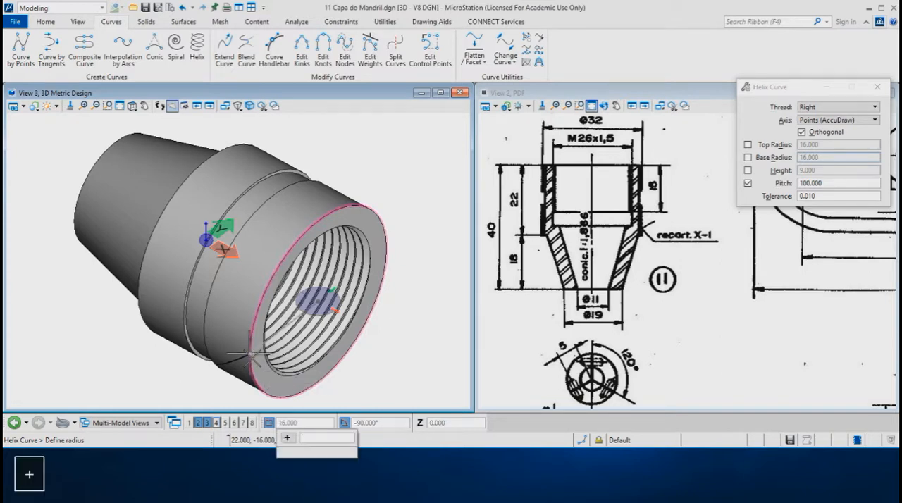
{"action": "type", "text": ".1"}
{"action": "key", "text": "Return"}
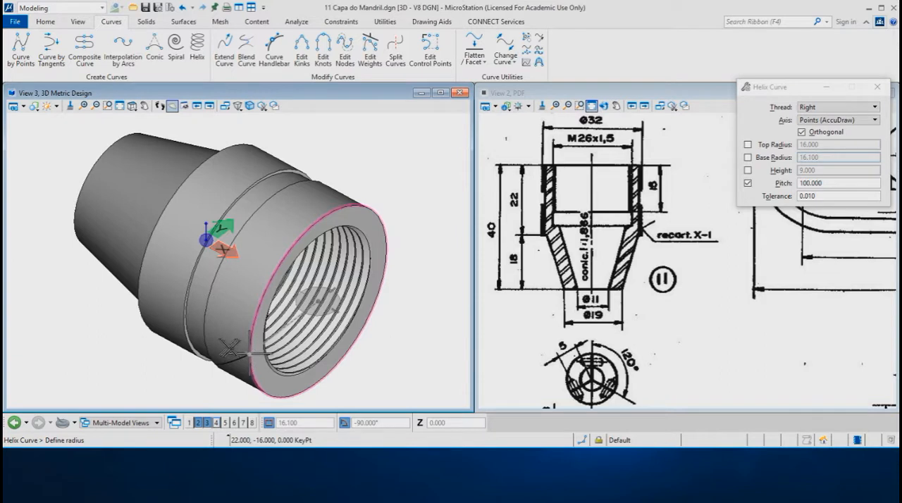
{"action": "left_click", "coordinate": [239, 353]}
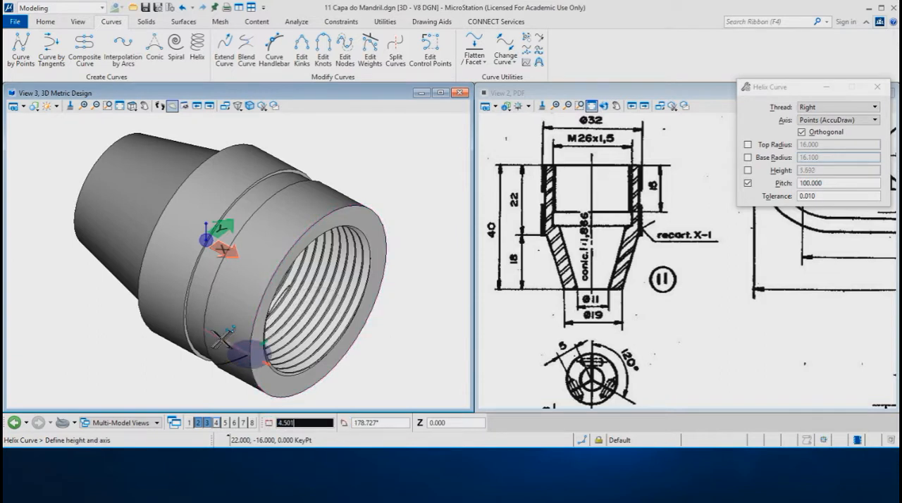
{"action": "left_click", "coordinate": [204, 328]}
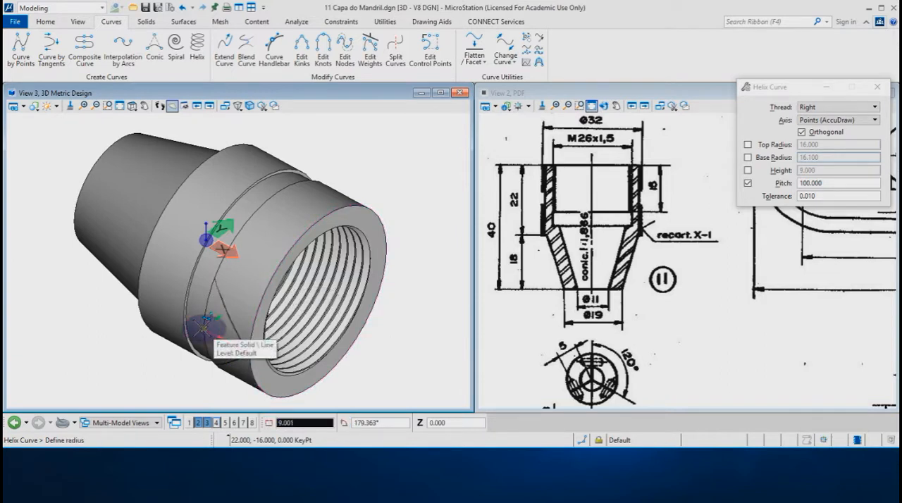
{"action": "left_click", "coordinate": [202, 328]}
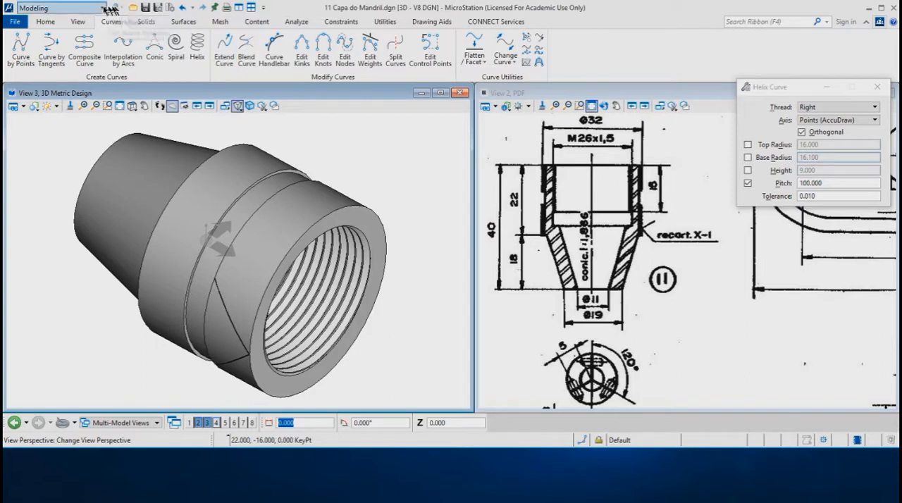
Set up a polar array with 100 copies over a total angle of 360°
{"action": "left_click", "coordinate": [48, 23]}
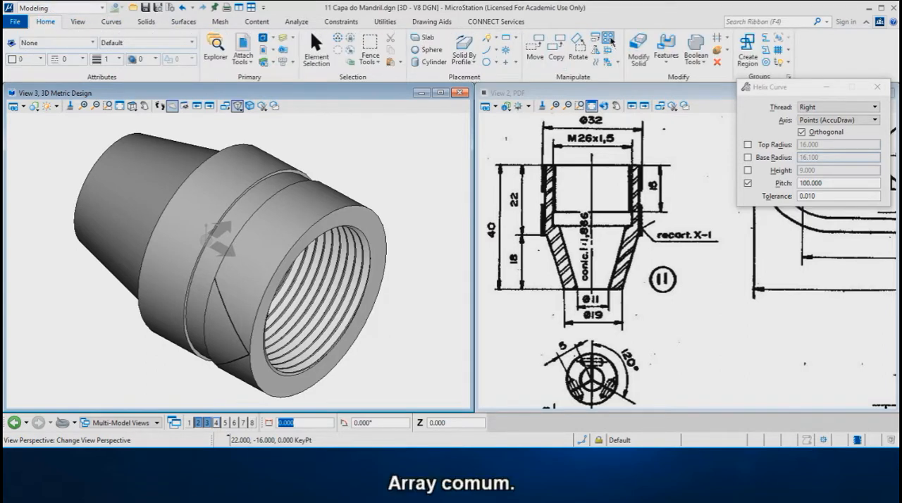
{"action": "left_click", "coordinate": [609, 39]}
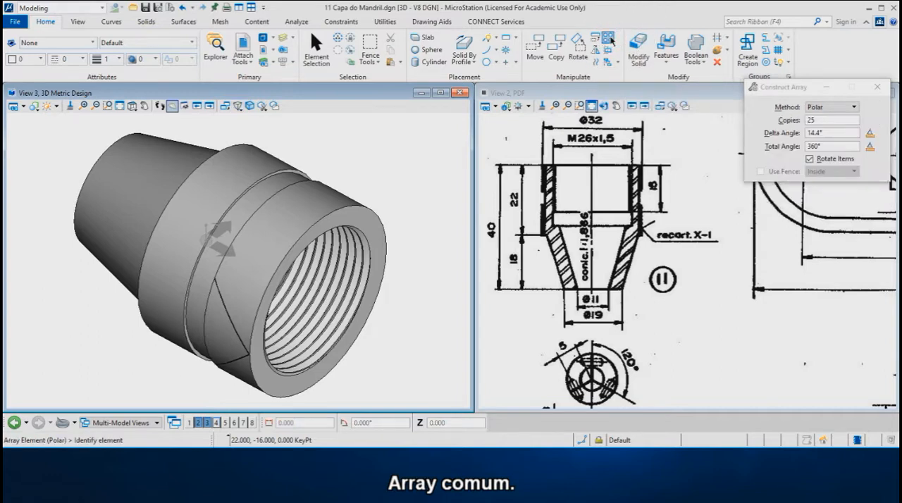
{"action": "left_click", "coordinate": [795, 122]}
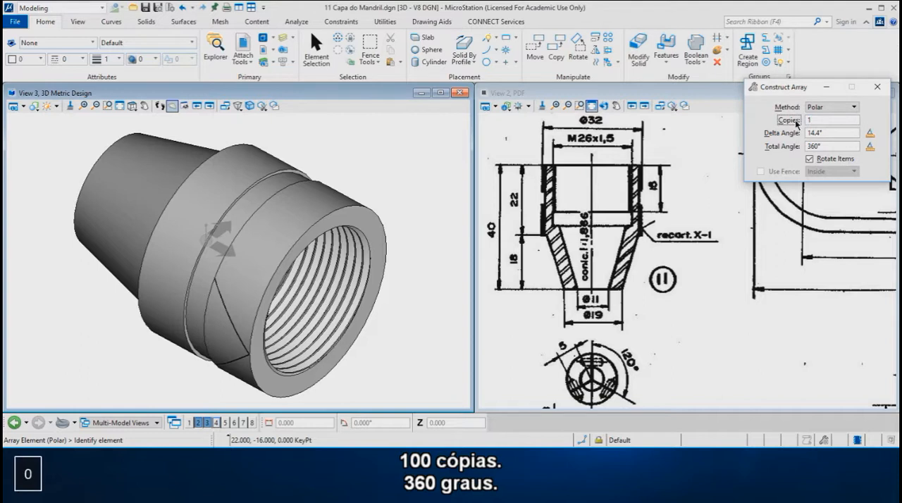
{"action": "left_click", "coordinate": [822, 147]}
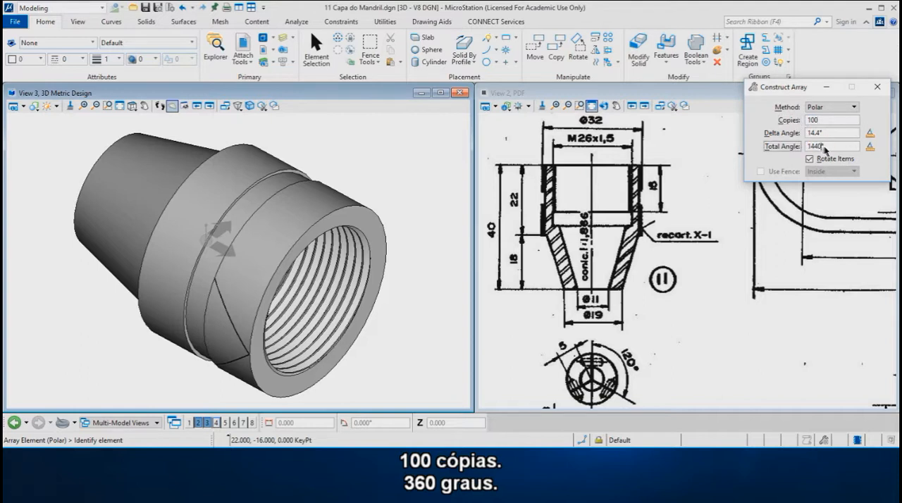
{"action": "type", "text": "360"}
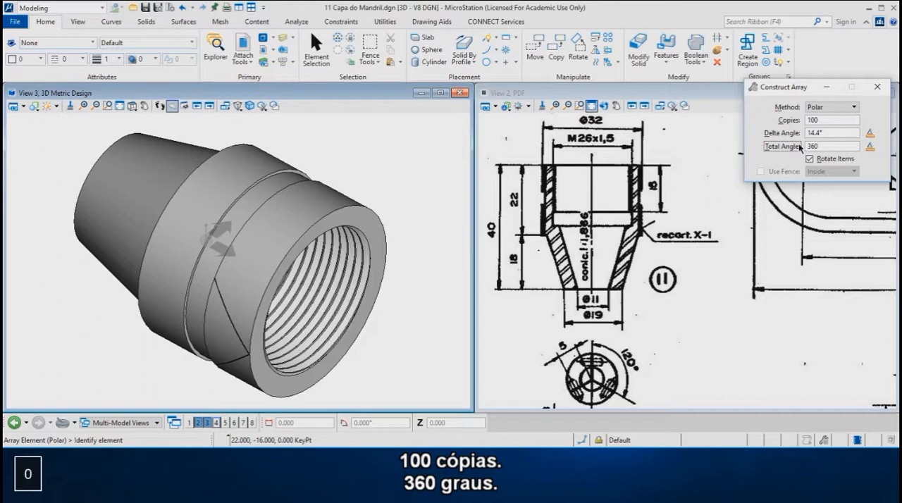
{"action": "key", "text": "Return"}
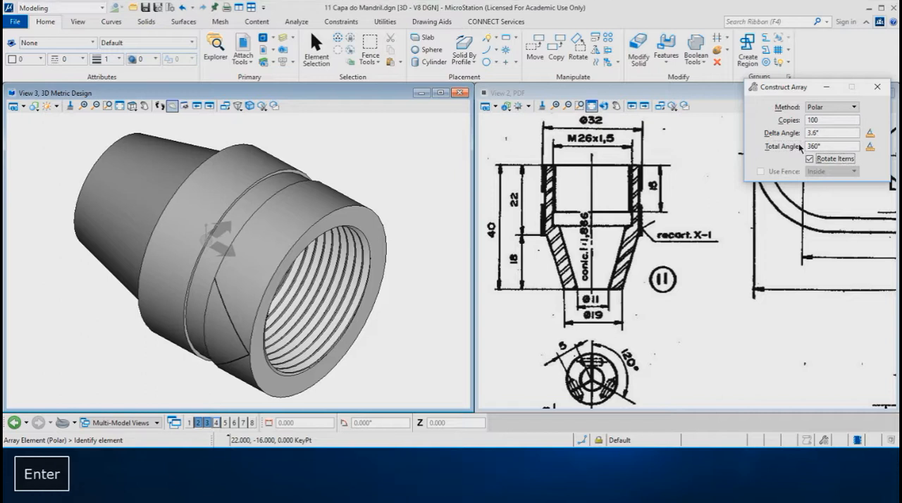
Array the right-thread helix around the cap's axis, using the center of the threaded end's outer edge
{"action": "scroll", "coordinate": [317, 209], "scroll_direction": "down", "scroll_amount": 1}
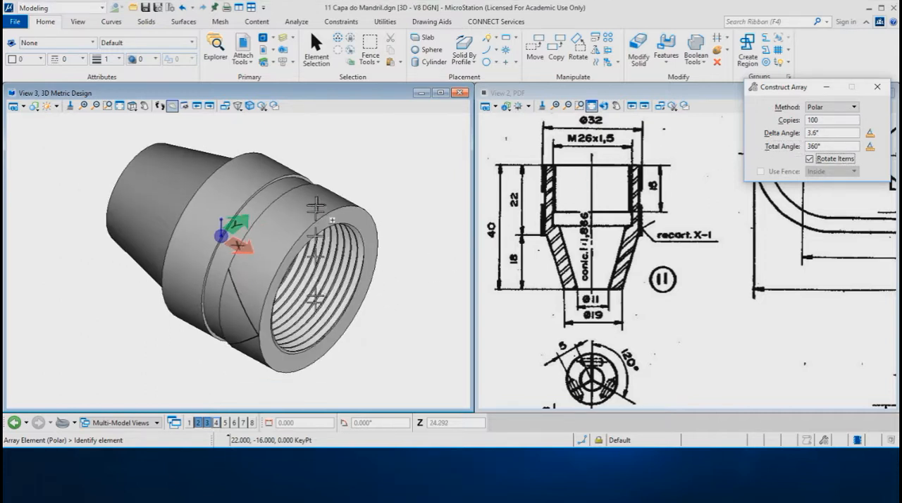
{"action": "scroll", "coordinate": [266, 367], "scroll_direction": "up", "scroll_amount": 2}
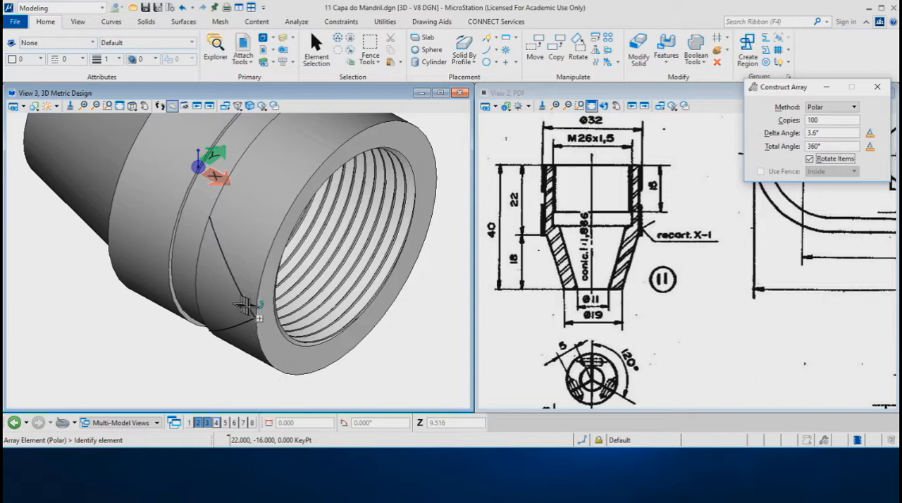
{"action": "left_click", "coordinate": [255, 317]}
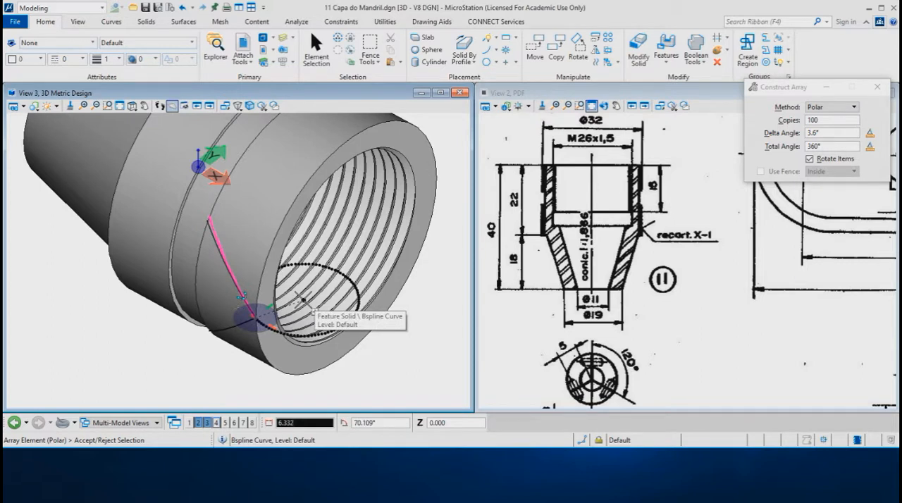
{"action": "key", "text": "s"}
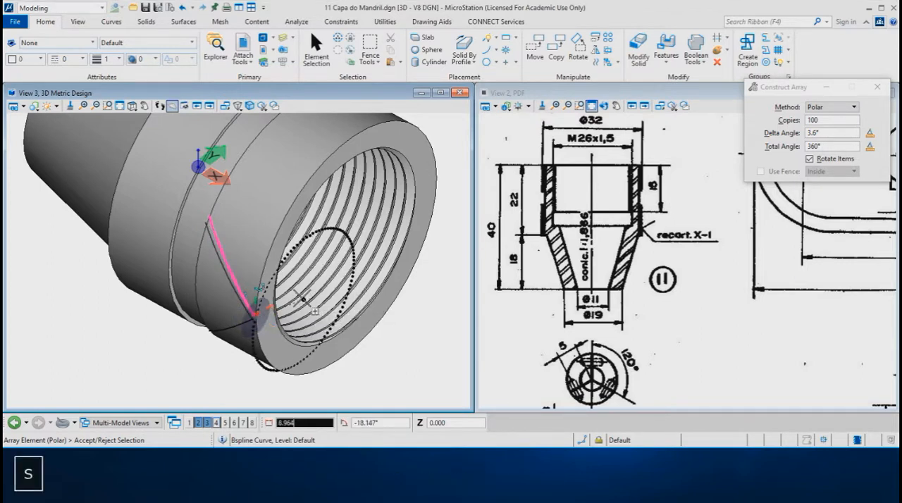
{"action": "key", "text": "c"}
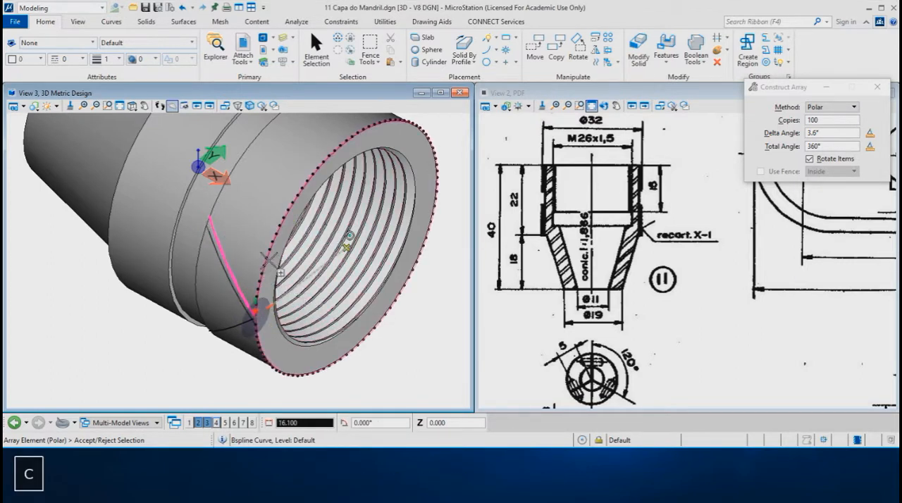
{"action": "left_click", "coordinate": [266, 257]}
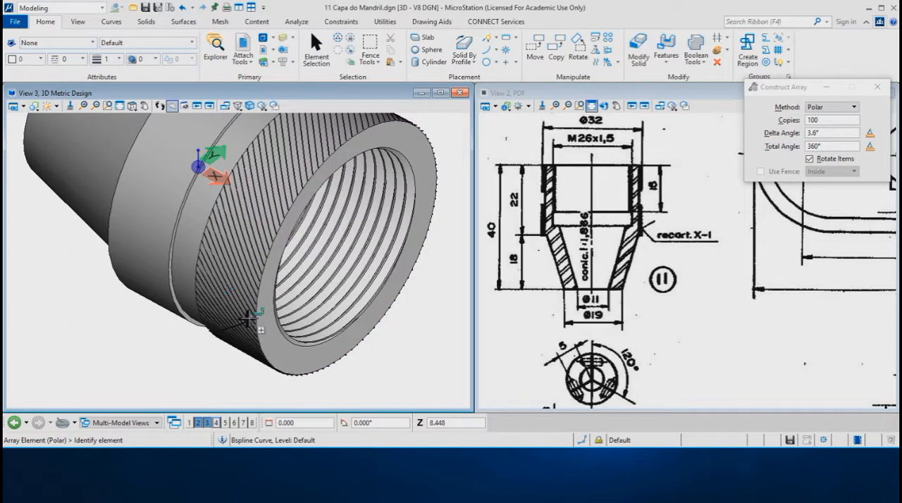
Array the remaining single helix around the cap's axis with 100 copies over 360°, using the center of the threaded end's outer edge
{"action": "scroll", "coordinate": [248, 321], "scroll_direction": "up", "scroll_amount": 2}
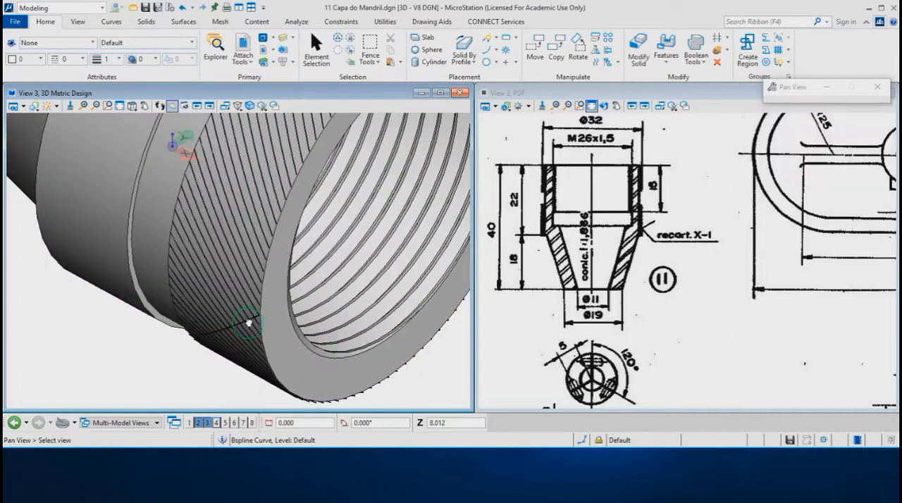
{"action": "scroll", "coordinate": [248, 323], "scroll_direction": "up", "scroll_amount": 4}
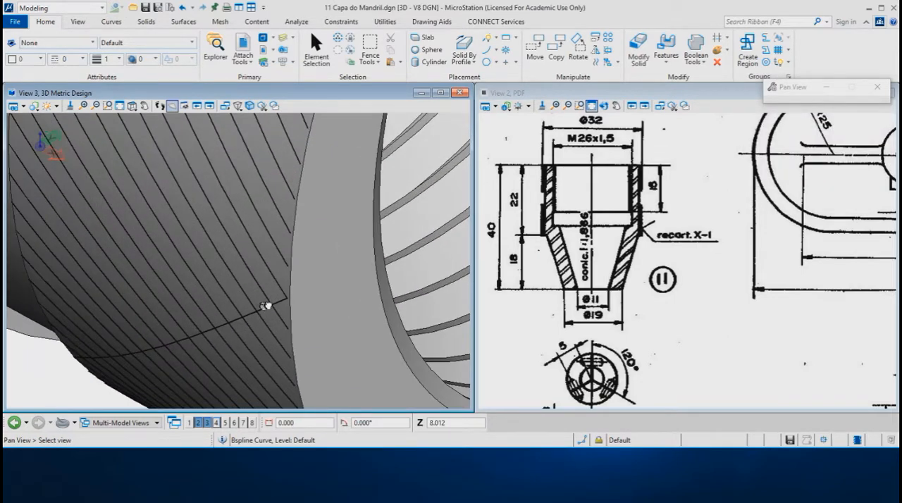
{"action": "scroll", "coordinate": [261, 310], "scroll_direction": "down", "scroll_amount": 1}
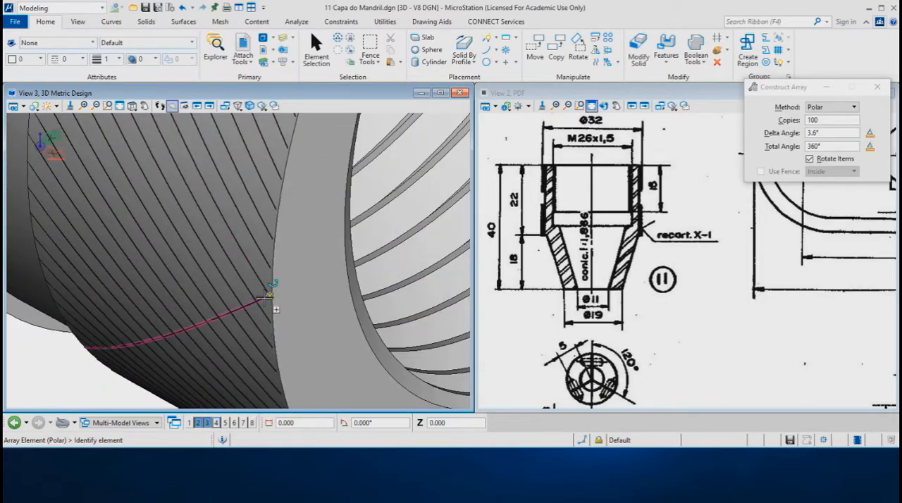
{"action": "left_click", "coordinate": [270, 296]}
{"action": "scroll", "coordinate": [262, 314], "scroll_direction": "down", "scroll_amount": 5}
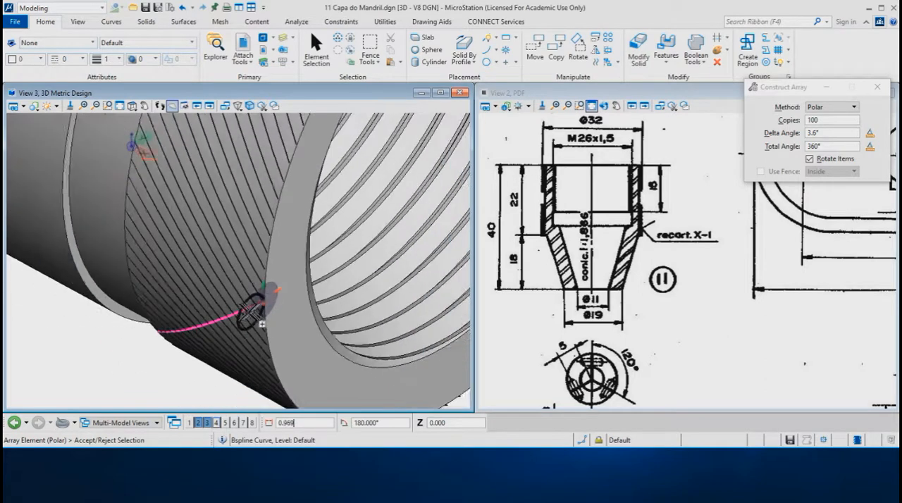
{"action": "key", "text": "c"}
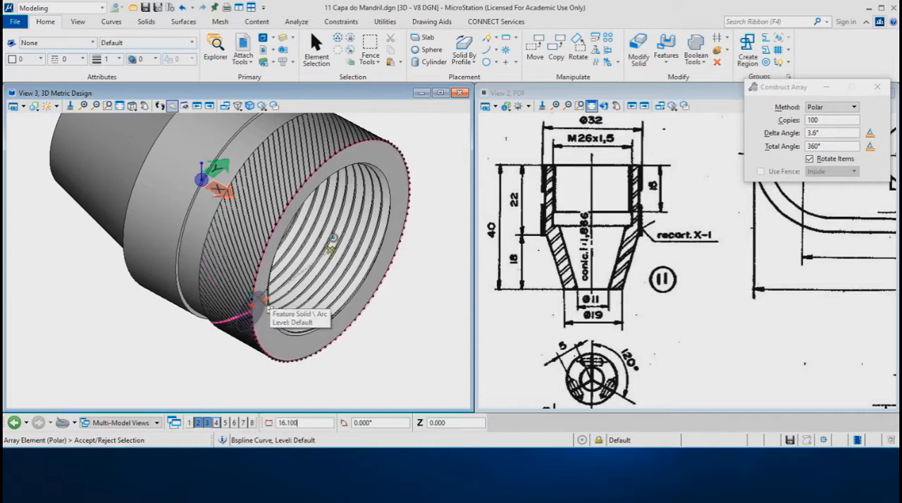
{"action": "left_click", "coordinate": [257, 300]}
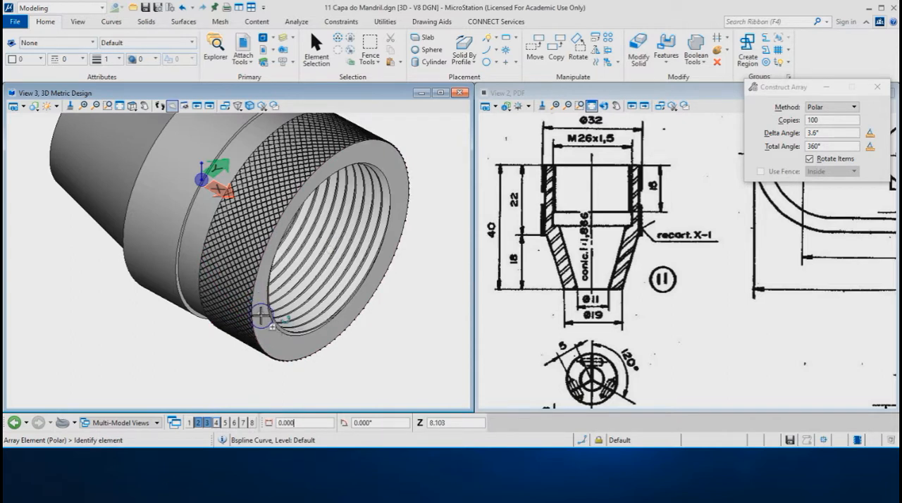
In the top view, copy all the knurling curves from the threaded end's outer corner to the matching corner of the band beside the cone
{"action": "scroll", "coordinate": [256, 329], "scroll_direction": "down", "scroll_amount": 1}
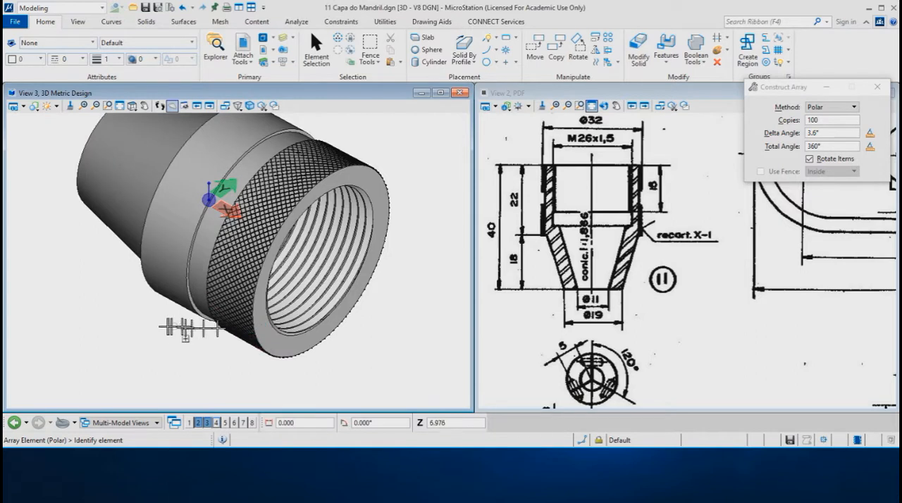
{"action": "right_click", "coordinate": [189, 329], "text": "shift"}
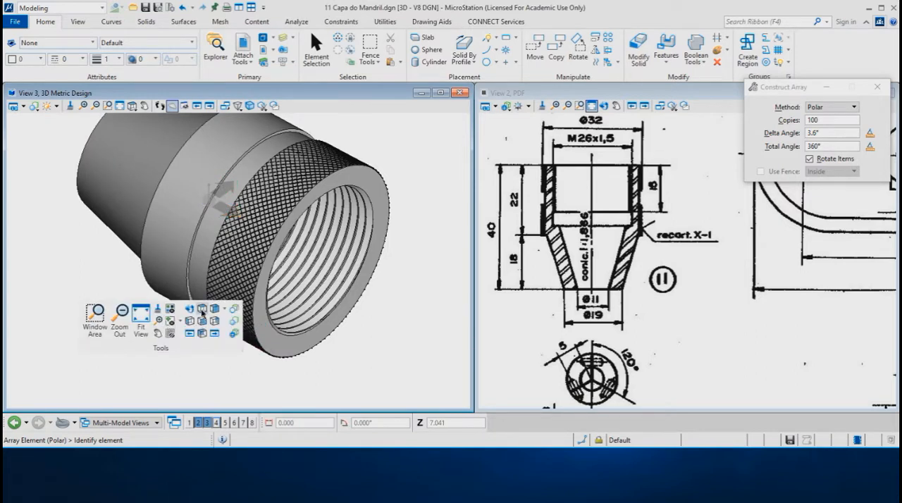
{"action": "left_click", "coordinate": [202, 310]}
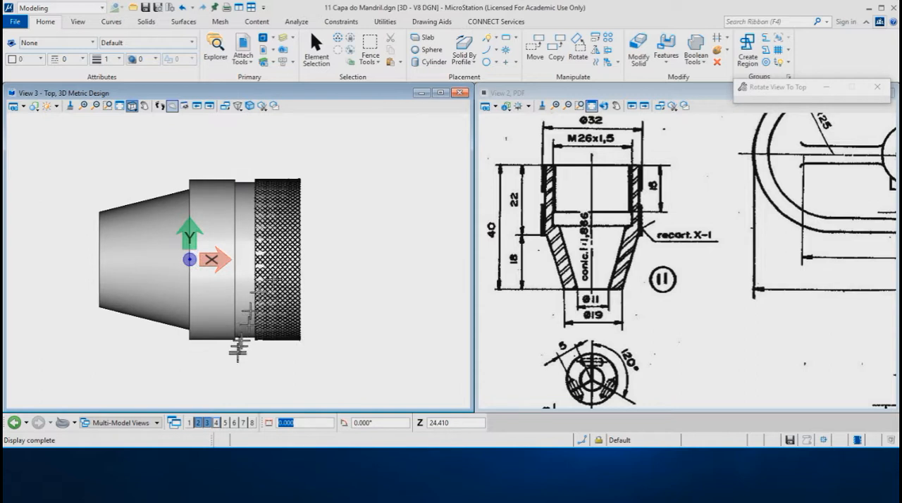
{"action": "right_click", "coordinate": [356, 200]}
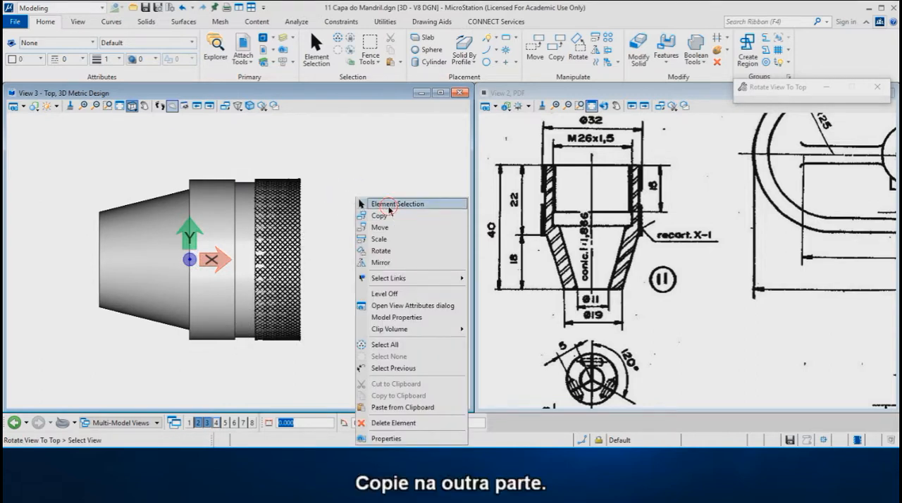
{"action": "left_click", "coordinate": [389, 204]}
{"action": "left_click_drag", "start_coordinate": [241, 160], "coordinate": [319, 366]}
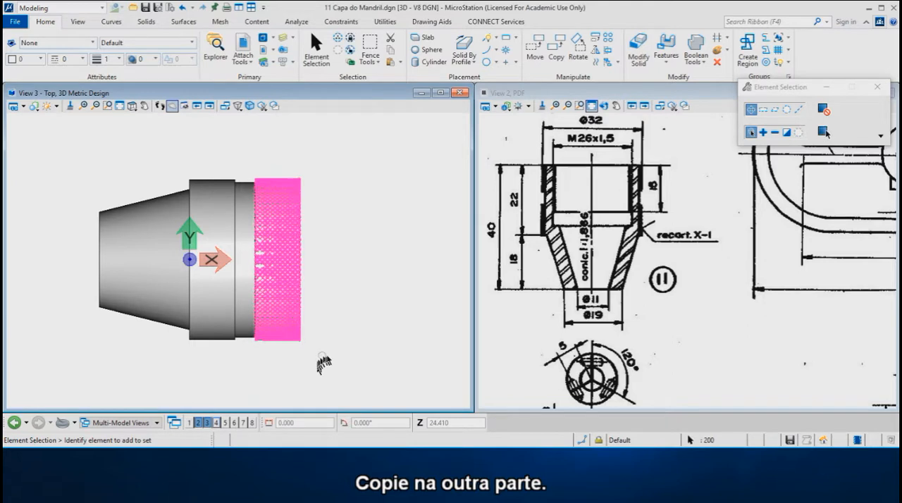
{"action": "right_click", "coordinate": [385, 226]}
{"action": "left_click", "coordinate": [417, 235]}
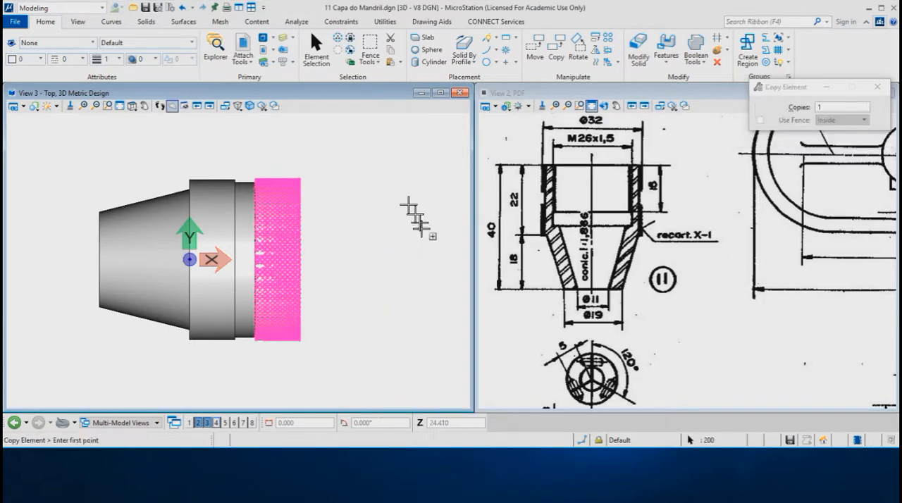
{"action": "left_click", "coordinate": [301, 179]}
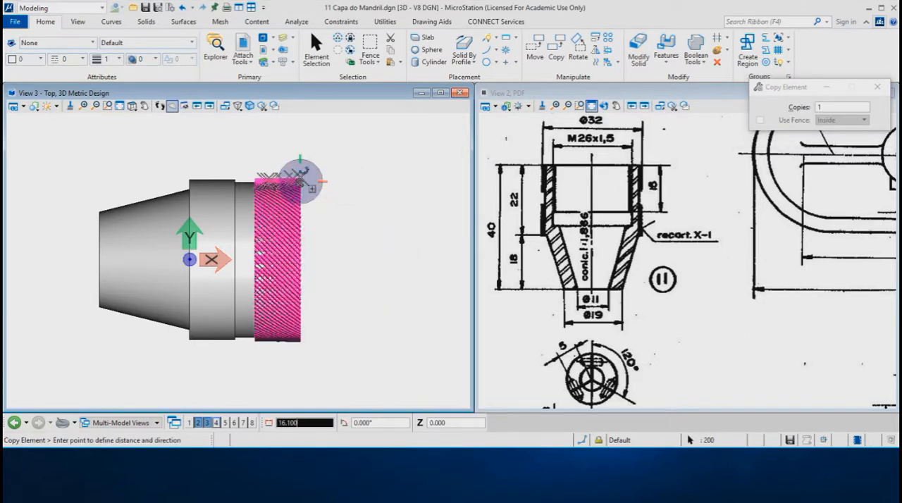
{"action": "key", "text": "Return"}
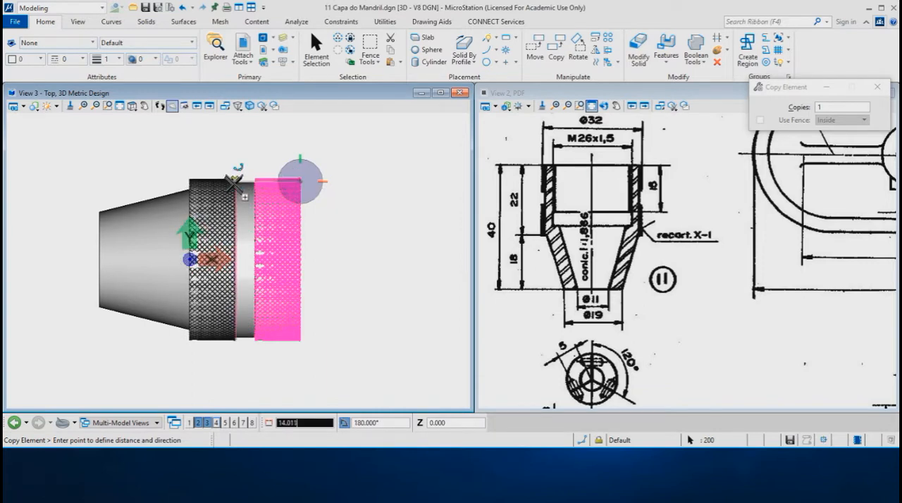
{"action": "left_click", "coordinate": [233, 178]}
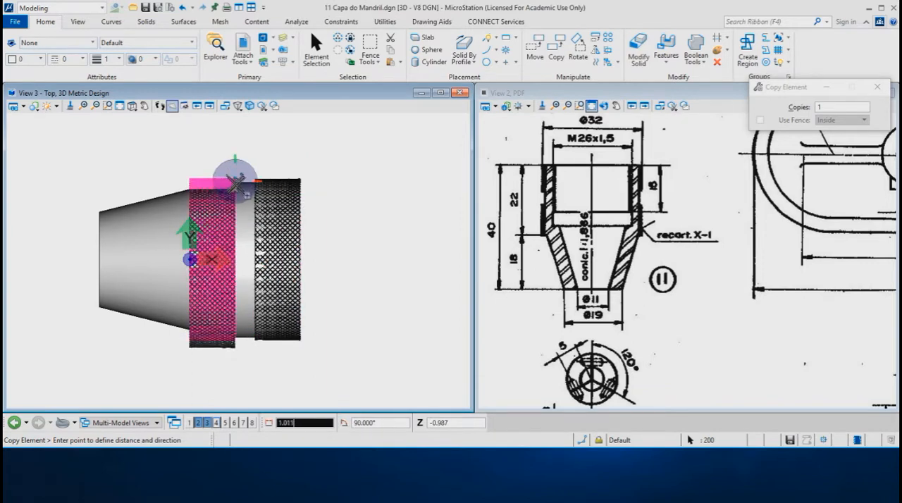
{"action": "key", "text": "Escape"}
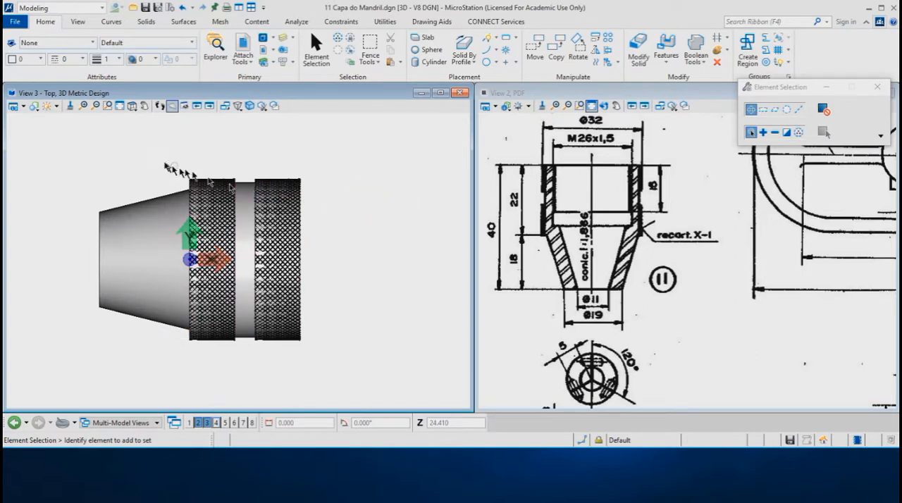
Group the whole cap solid together with both bands of knurling curves, and inspect the finished part from both ends
{"action": "left_click_drag", "start_coordinate": [68, 150], "coordinate": [344, 381], "text": "shift"}
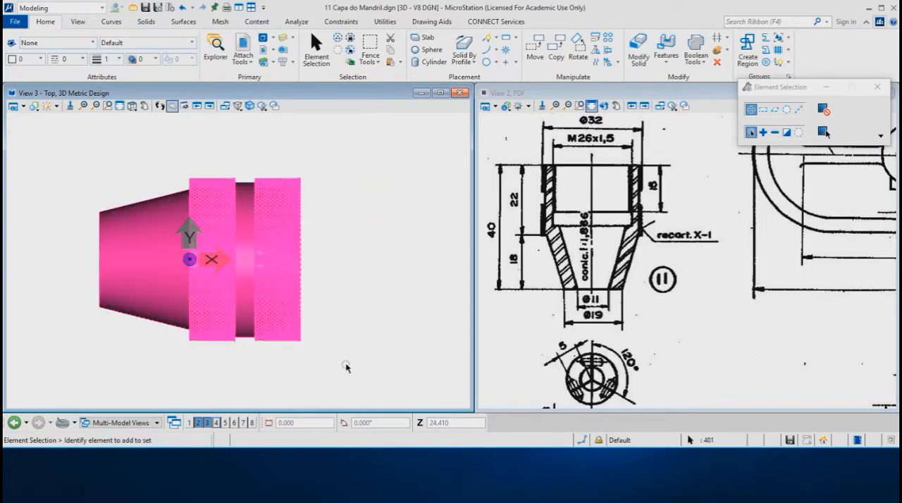
{"action": "key", "text": "ctrl+g"}
{"action": "mouse_move", "coordinate": [338, 317]}
{"action": "middle_mouse_down", "text": "shift"}
{"action": "mouse_move", "coordinate": [302, 322]}
{"action": "mouse_move", "coordinate": [282, 338]}
{"action": "middle_mouse_up", "text": "shift"}
{"action": "middle_click_drag", "start_coordinate": [303, 297], "coordinate": [352, 257], "text": "shift"}
{"action": "scroll", "coordinate": [266, 310], "scroll_direction": "up", "scroll_amount": 1}
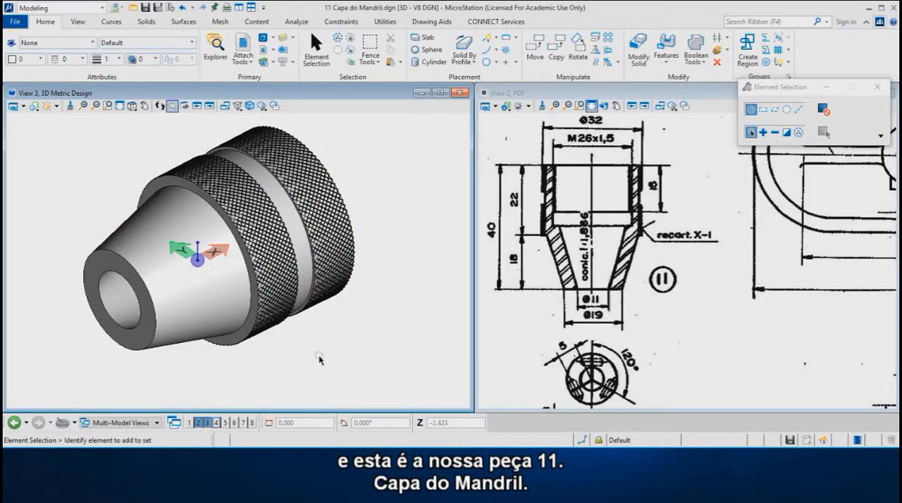
{"action": "middle_click_drag", "start_coordinate": [379, 291], "coordinate": [223, 275], "text": "shift"}
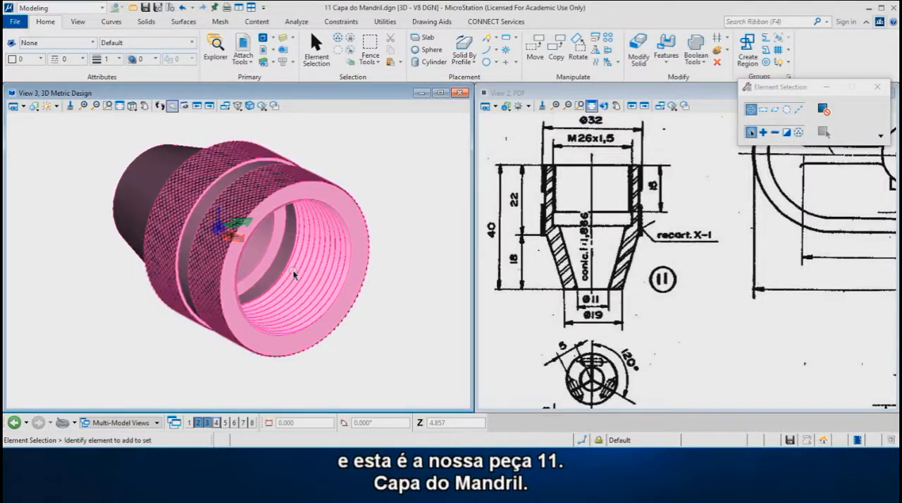